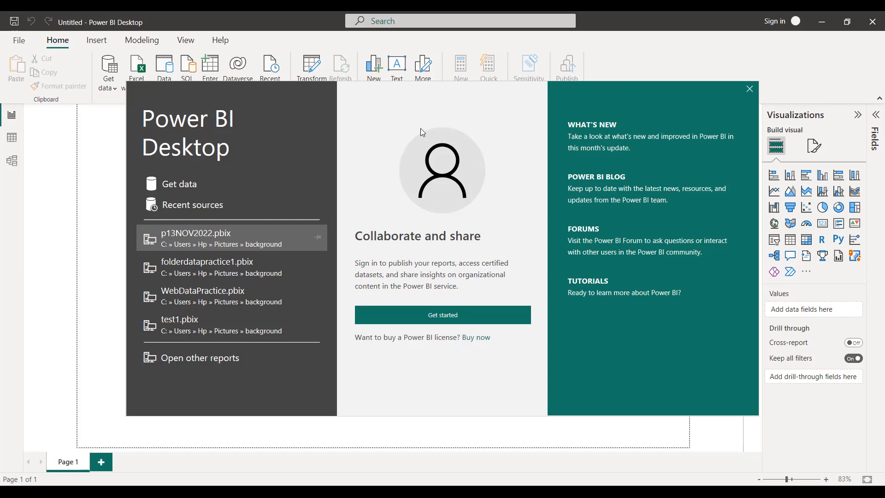
Step: Open the Get Data dialog and look through the full list of available data source connectors
{"action": "left_click", "coordinate": [173, 185]}
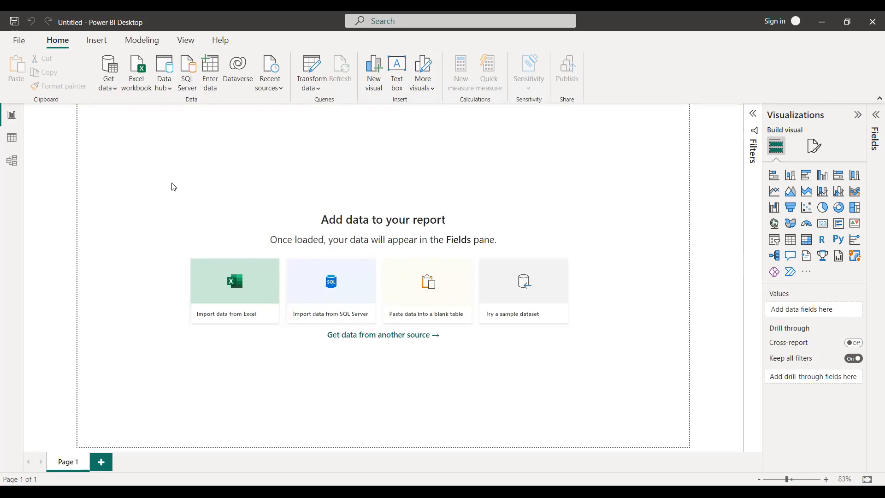
{"action": "left_click", "coordinate": [110, 76]}
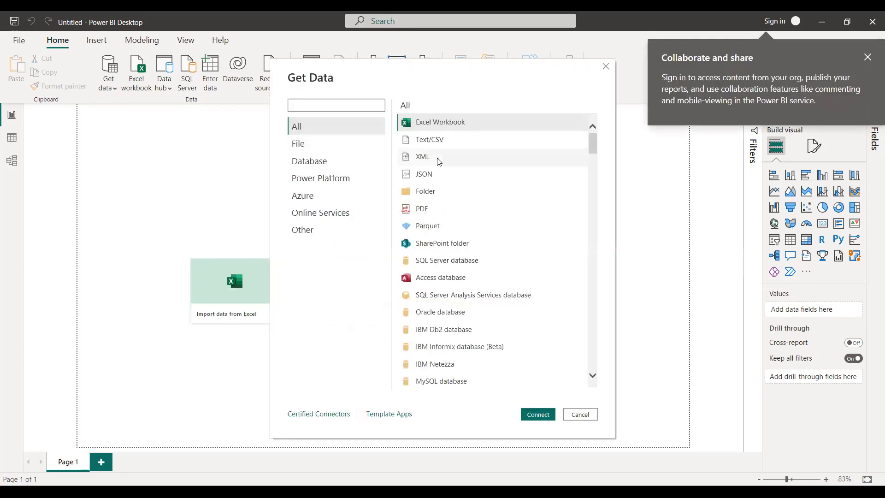
{"action": "mouse_move", "coordinate": [593, 148]}
{"action": "left_mouse_down"}
{"action": "mouse_move", "coordinate": [598, 375]}
{"action": "mouse_move", "coordinate": [599, 135]}
{"action": "left_mouse_up"}
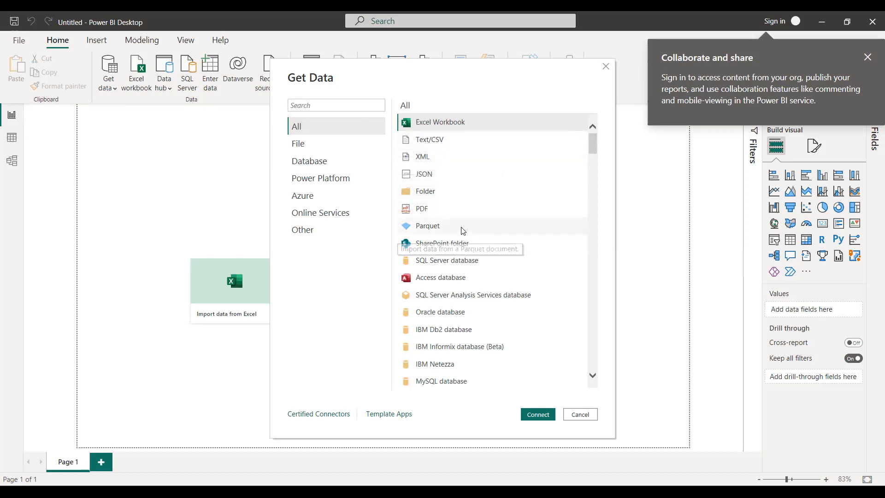
{"action": "scroll", "coordinate": [485, 274], "scroll_direction": "down", "scroll_amount": 5}
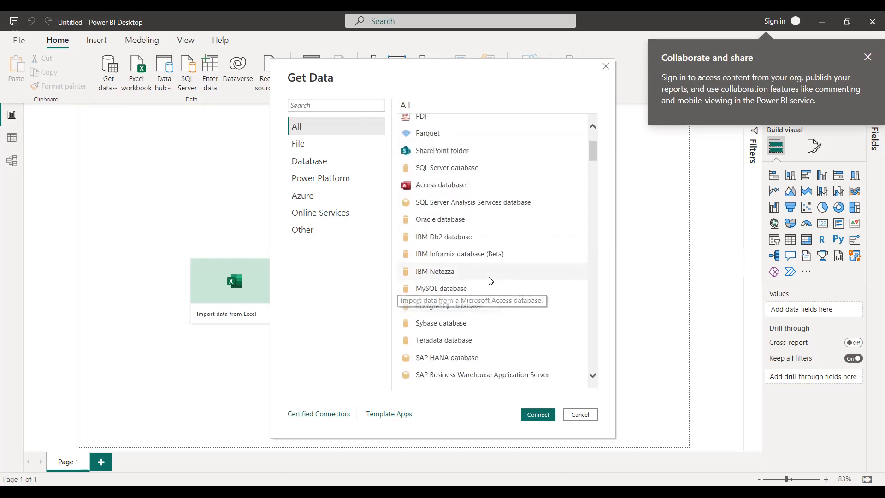
{"action": "scroll", "coordinate": [491, 282], "scroll_direction": "down", "scroll_amount": 10}
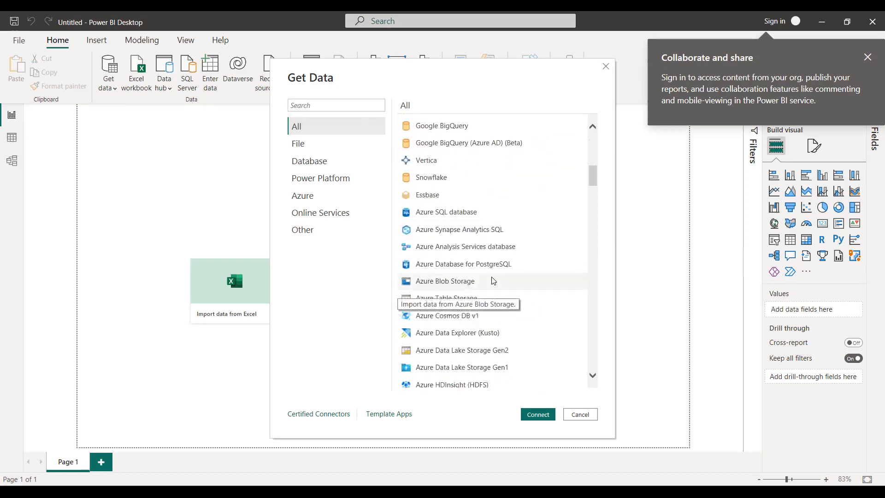
{"action": "scroll", "coordinate": [492, 281], "scroll_direction": "down", "scroll_amount": 12}
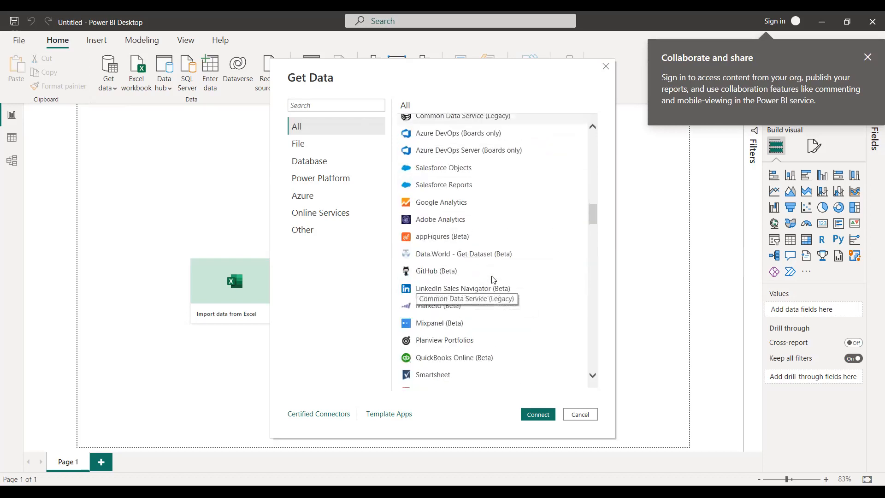
{"action": "scroll", "coordinate": [492, 279], "scroll_direction": "down", "scroll_amount": 7}
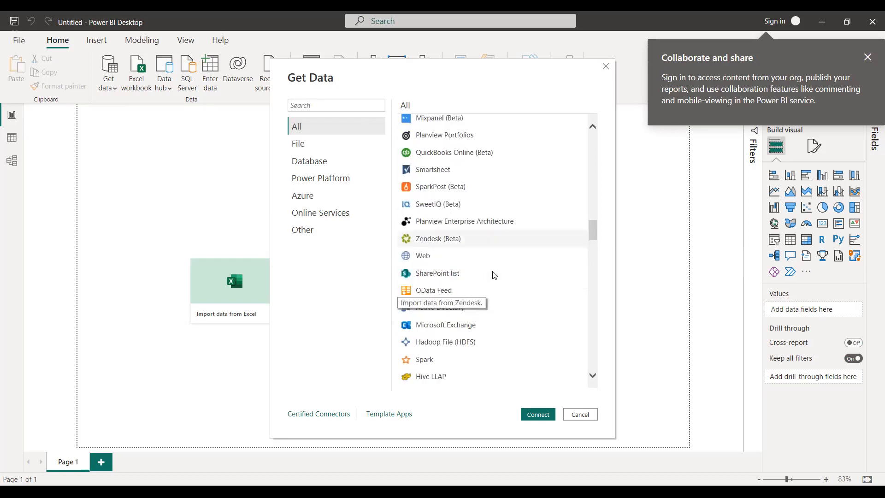
{"action": "scroll", "coordinate": [493, 278], "scroll_direction": "down", "scroll_amount": 8}
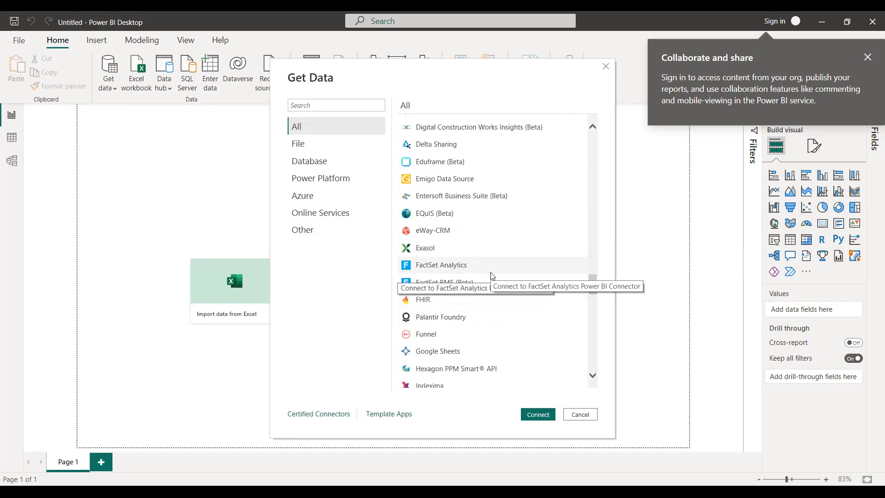
{"action": "scroll", "coordinate": [491, 276], "scroll_direction": "down", "scroll_amount": 10}
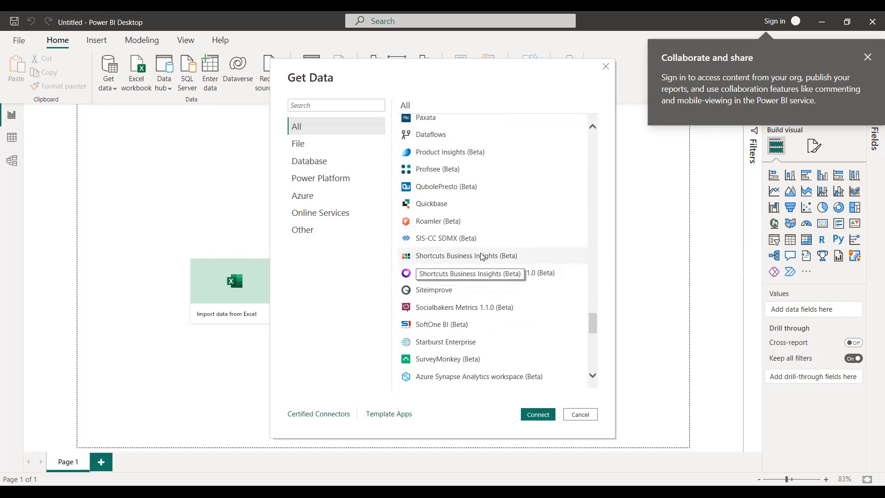
{"action": "scroll", "coordinate": [494, 212], "scroll_direction": "up", "scroll_amount": 15}
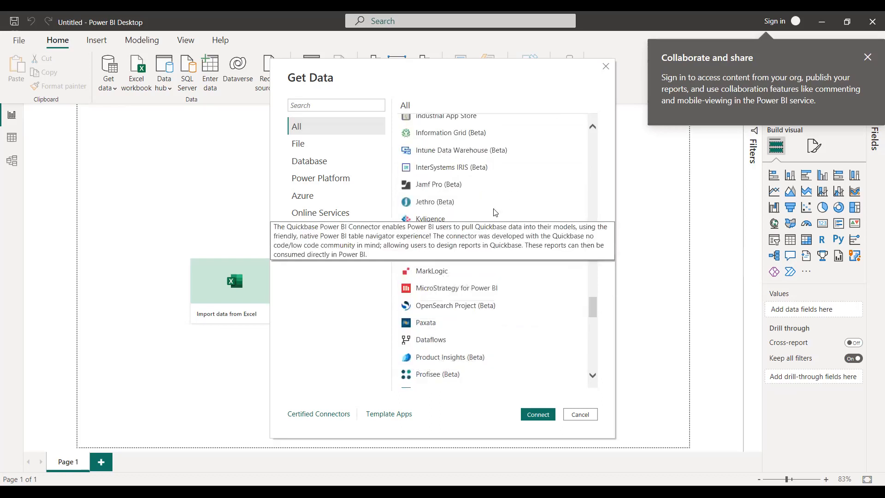
{"action": "scroll", "coordinate": [494, 211], "scroll_direction": "up", "scroll_amount": 12}
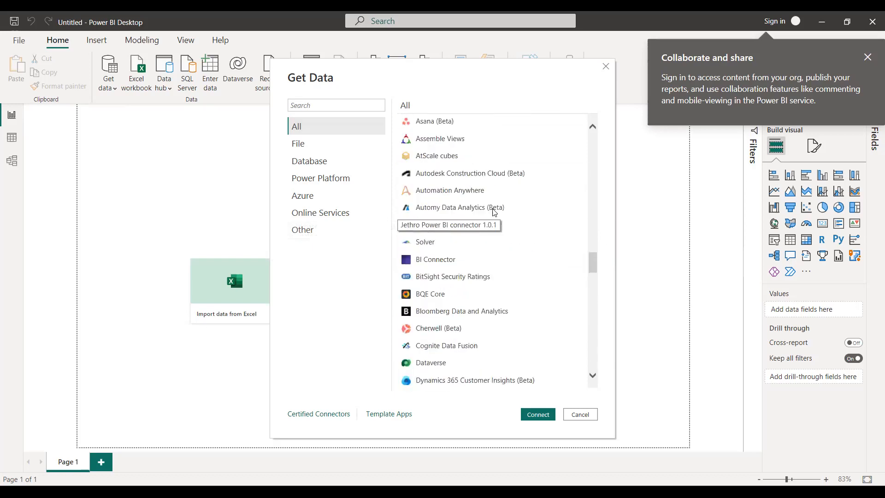
{"action": "scroll", "coordinate": [494, 211], "scroll_direction": "up", "scroll_amount": 15}
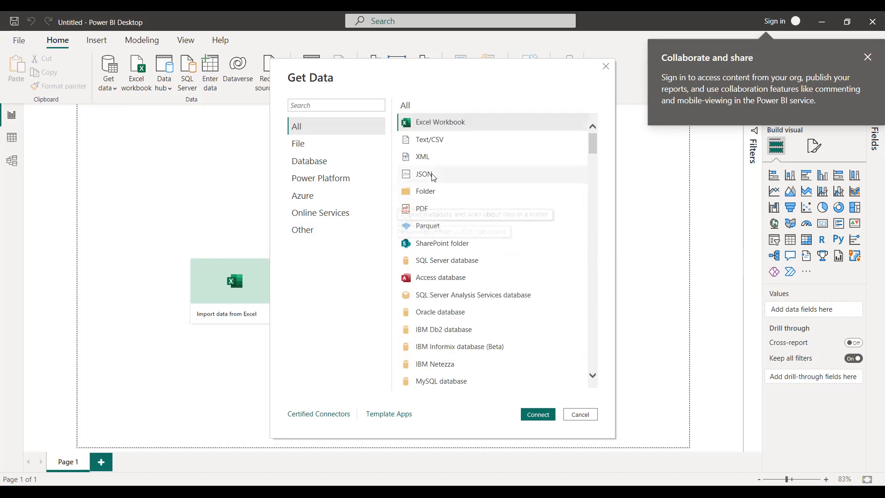
Step: Connect to a Text/CSV source and open footballData.csv from the practice subfolder of the dataset folder
{"action": "left_click", "coordinate": [438, 143]}
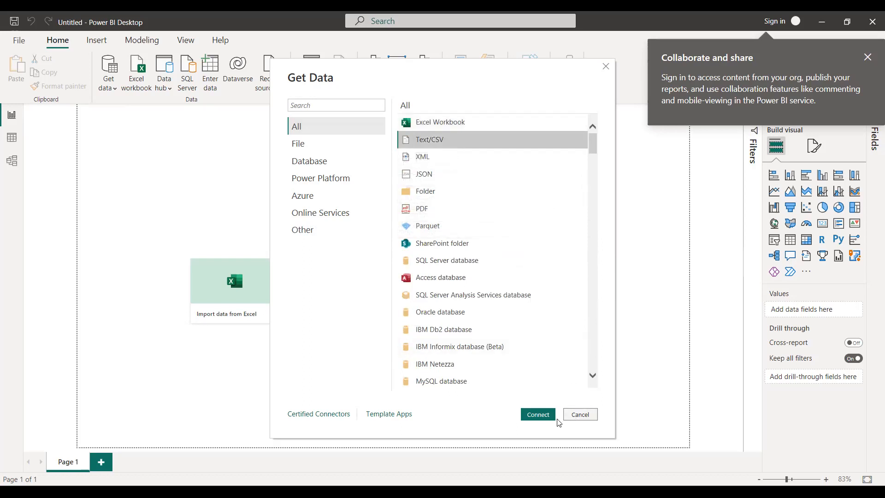
{"action": "left_click", "coordinate": [537, 415]}
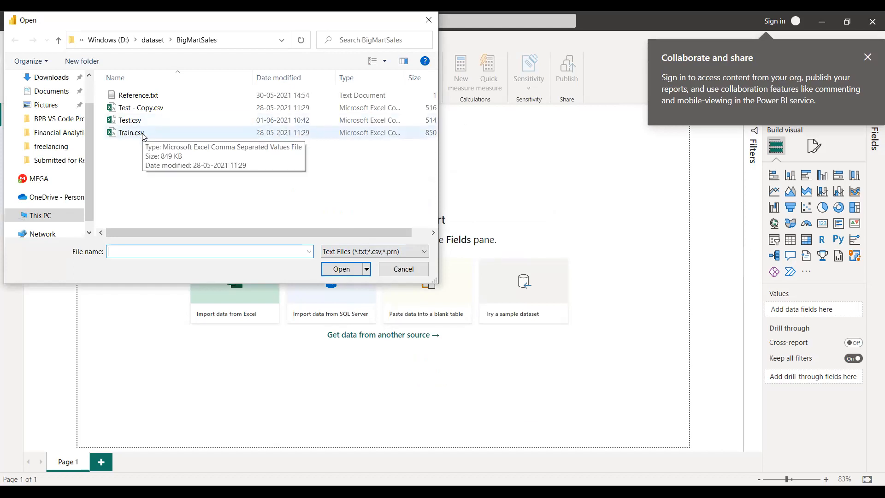
{"action": "left_click", "coordinate": [156, 42]}
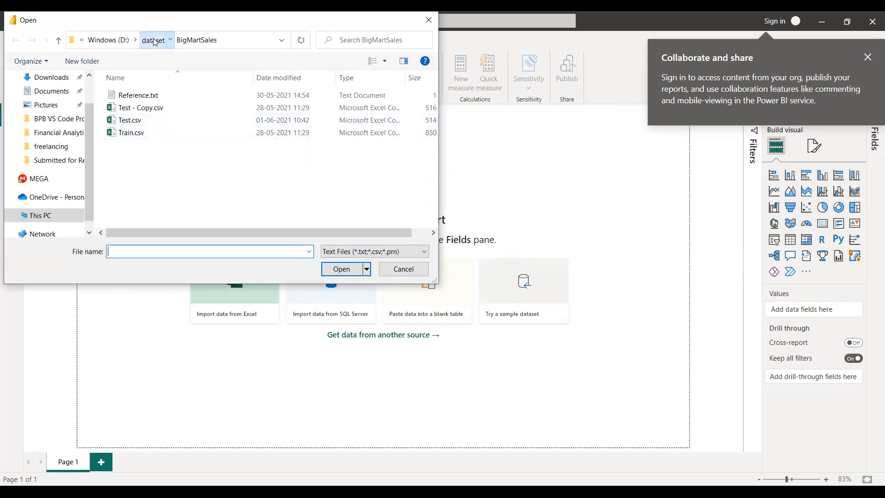
{"action": "scroll", "coordinate": [185, 167], "scroll_direction": "down", "scroll_amount": 2}
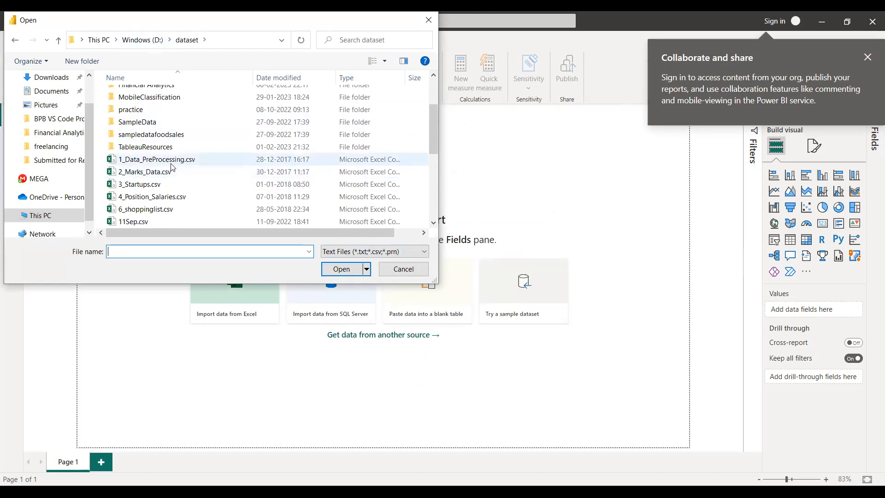
{"action": "scroll", "coordinate": [180, 179], "scroll_direction": "down", "scroll_amount": 4}
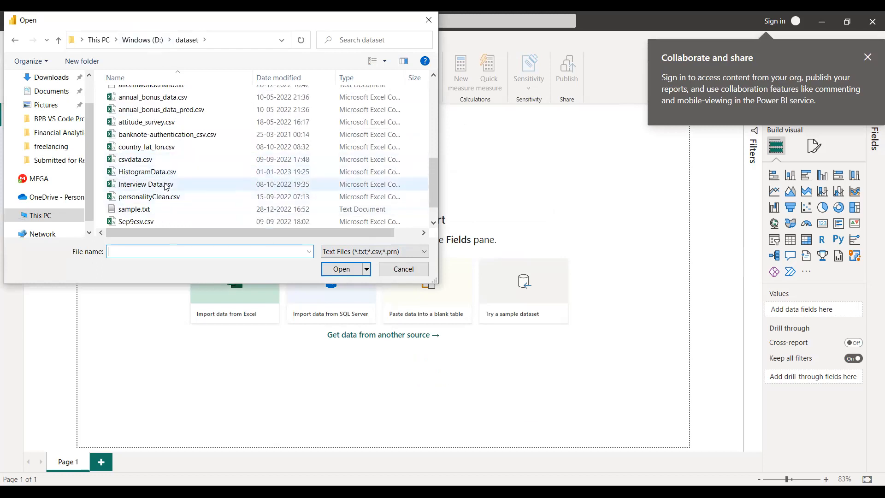
{"action": "scroll", "coordinate": [165, 188], "scroll_direction": "up", "scroll_amount": 6}
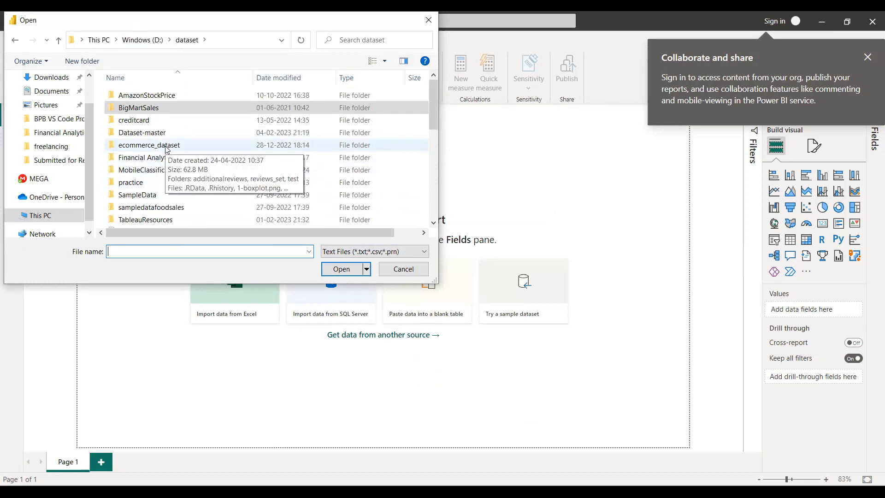
{"action": "double_click", "coordinate": [142, 183]}
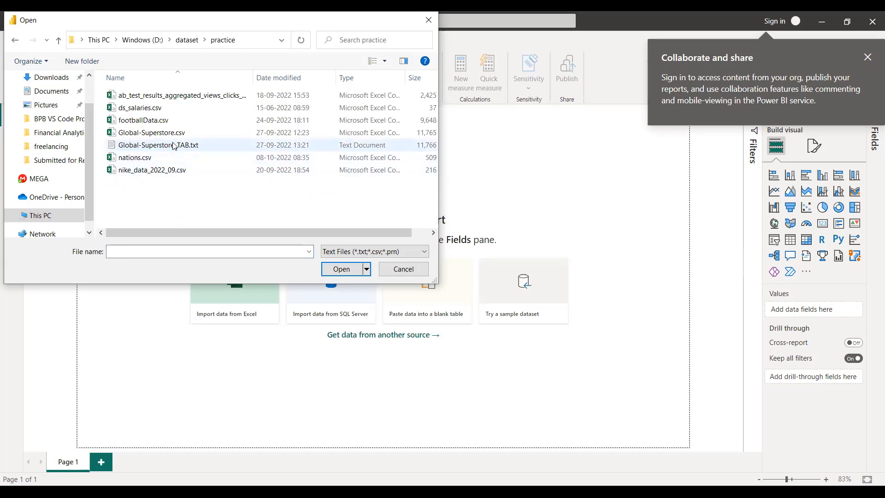
{"action": "left_click", "coordinate": [148, 125]}
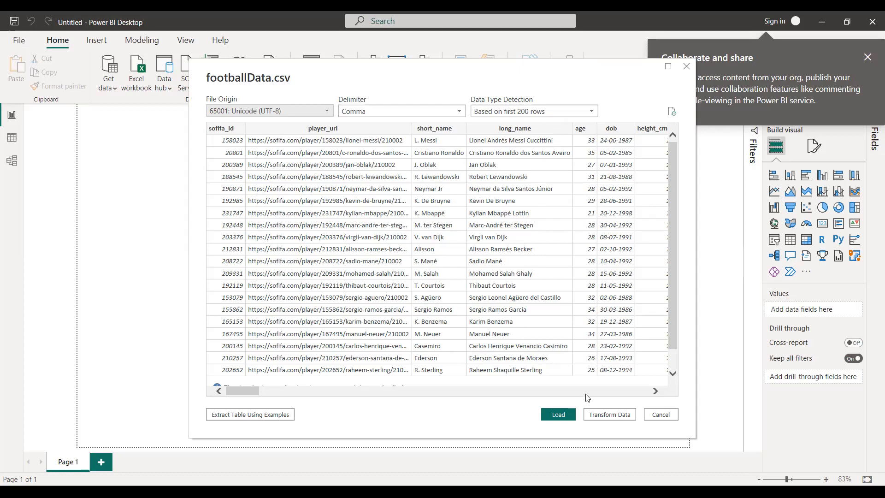
Step: Load the previewed footballData.csv table into the report and dismiss the Collaborate and share notice
{"action": "left_click_drag", "start_coordinate": [252, 392], "coordinate": [230, 313]}
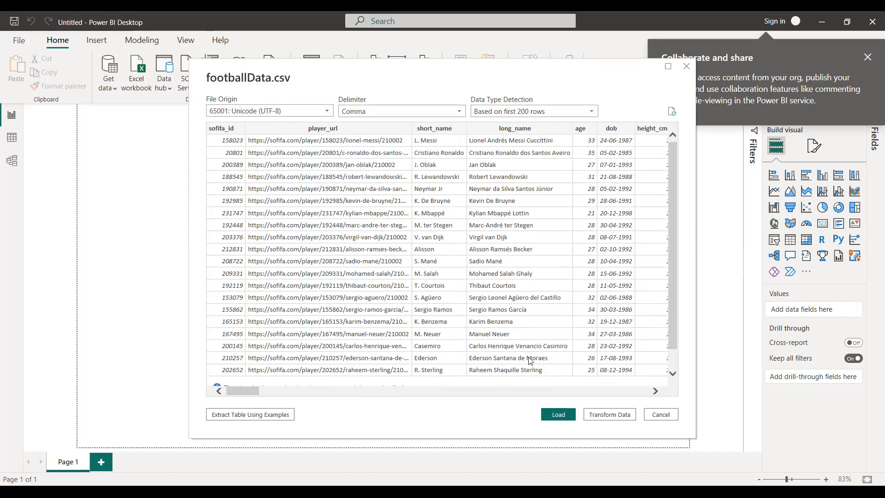
{"action": "left_click", "coordinate": [558, 414]}
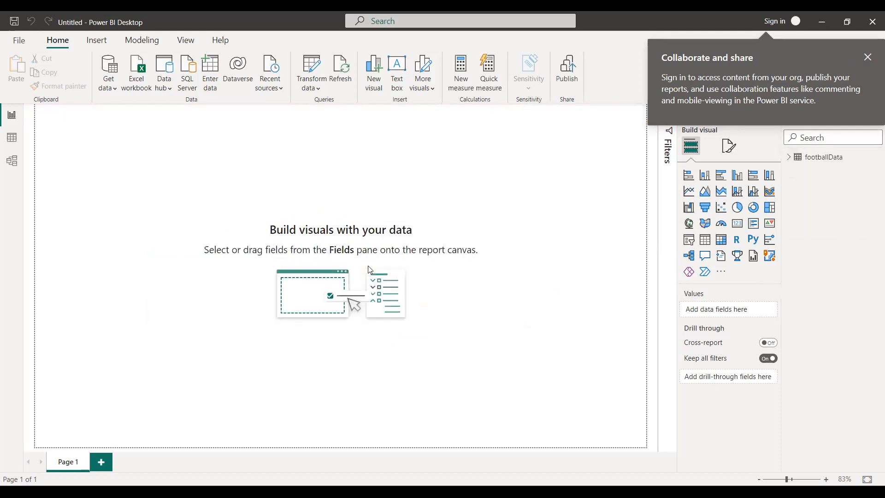
{"action": "left_click", "coordinate": [868, 58]}
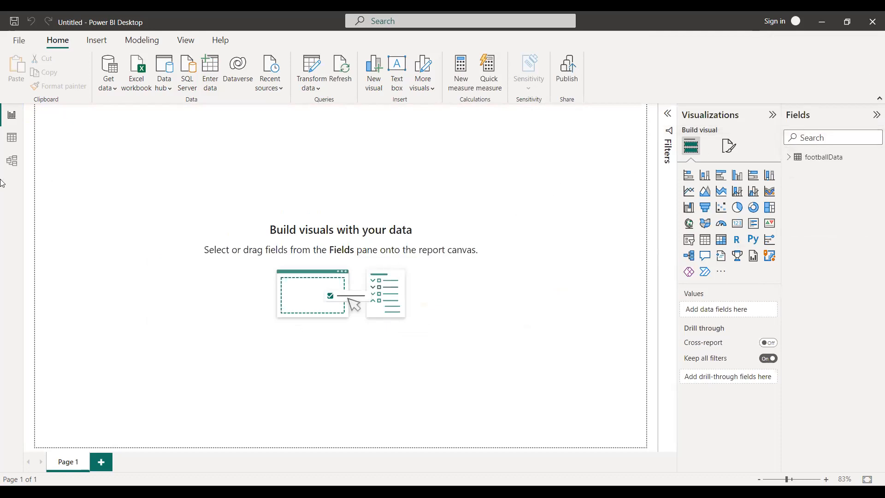
Step: Examine the footballData table in Model view and Data view, and return to Report view
{"action": "left_click", "coordinate": [13, 117]}
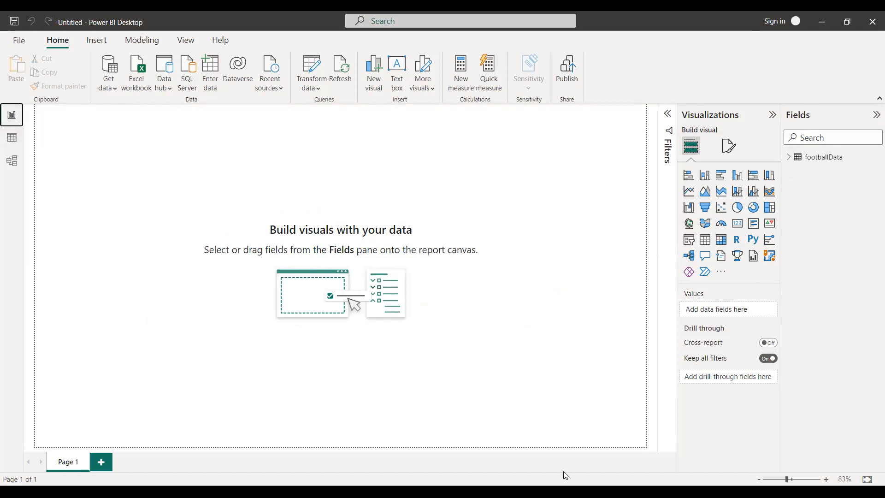
{"action": "left_click", "coordinate": [17, 164]}
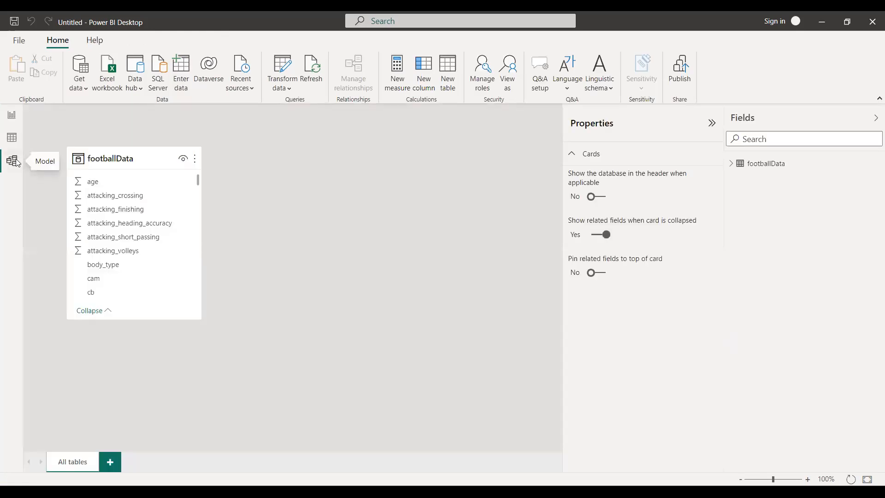
{"action": "mouse_move", "coordinate": [130, 160]}
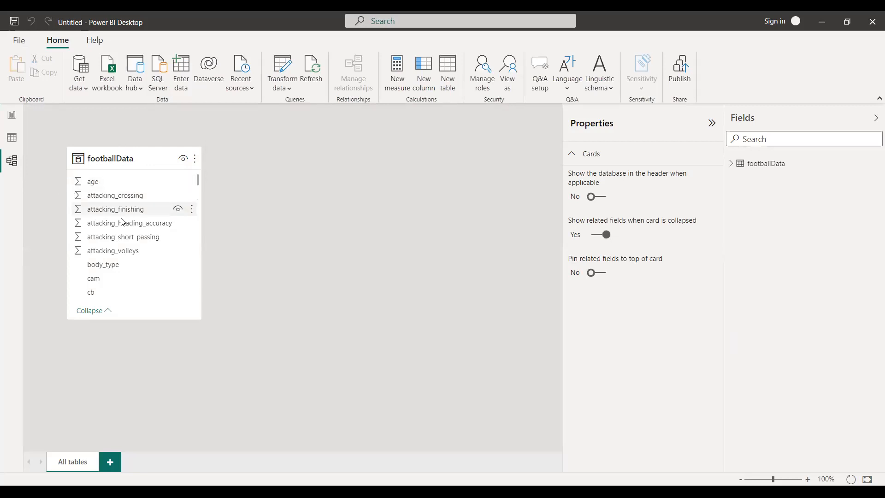
{"action": "mouse_move", "coordinate": [189, 169]}
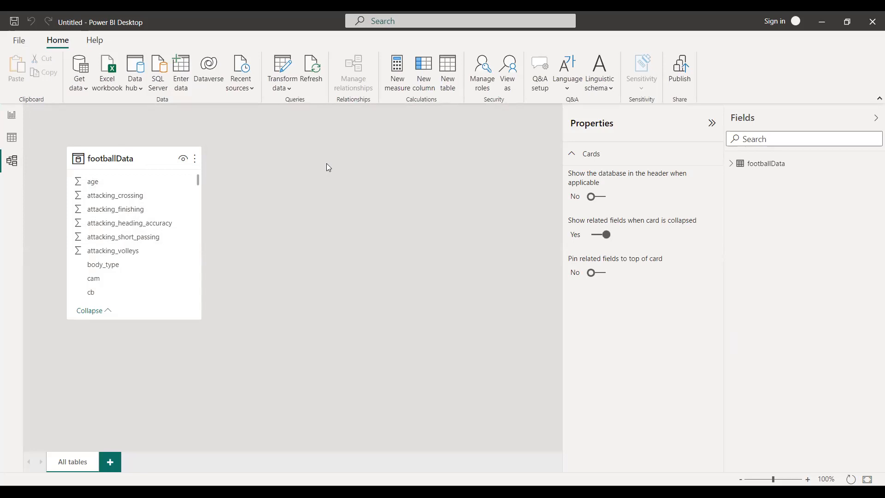
{"action": "left_click", "coordinate": [11, 137]}
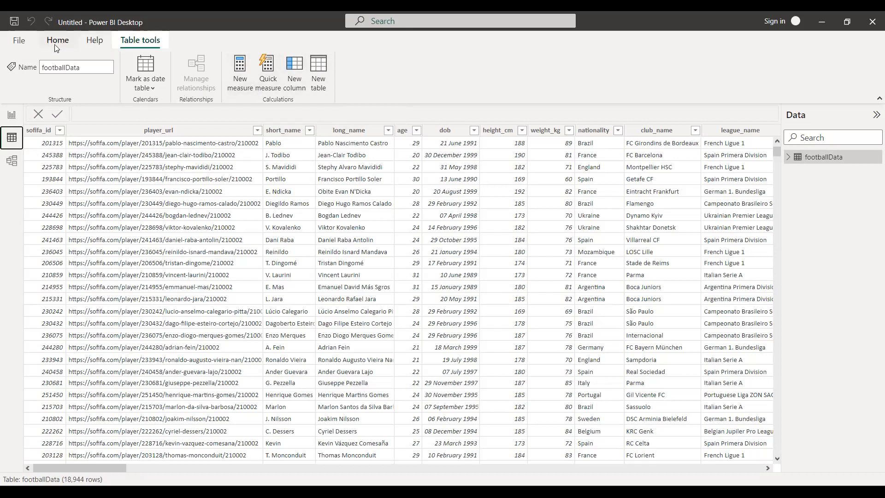
{"action": "left_click", "coordinate": [11, 115]}
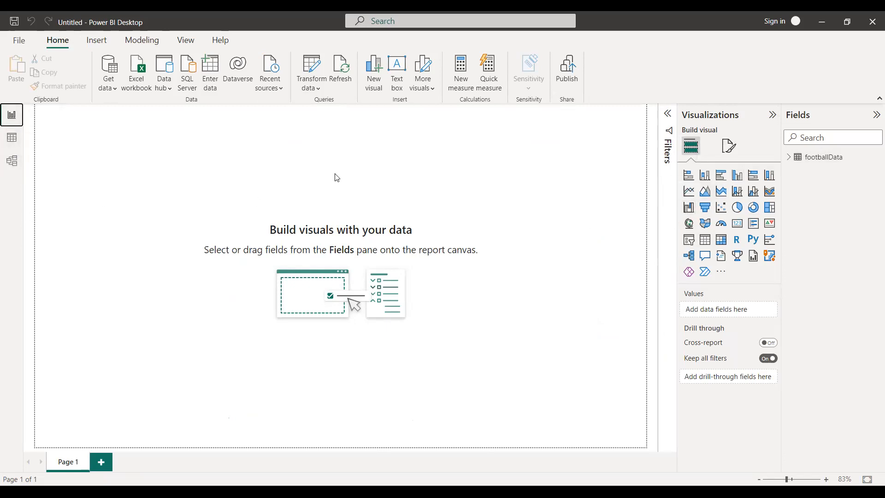
Step: Add an empty pie chart to Page 1 and enlarge it to nearly half the page width
{"action": "left_click", "coordinate": [737, 207]}
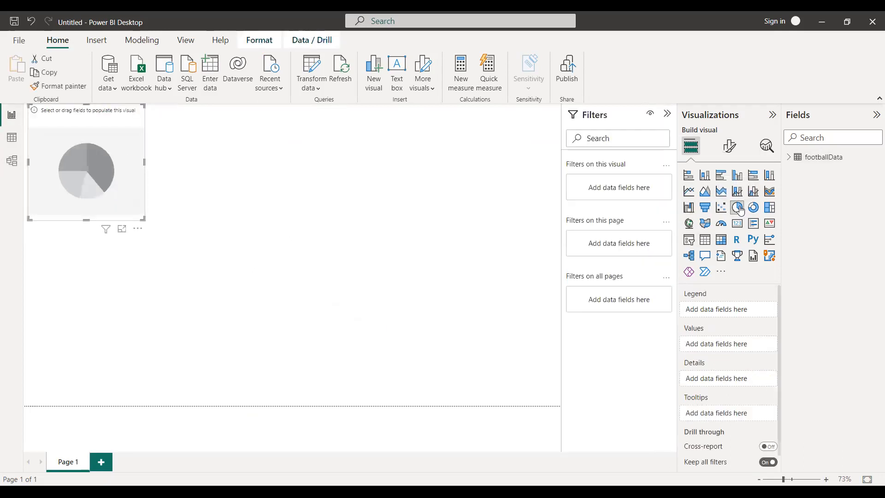
{"action": "left_click_drag", "start_coordinate": [142, 219], "coordinate": [226, 268]}
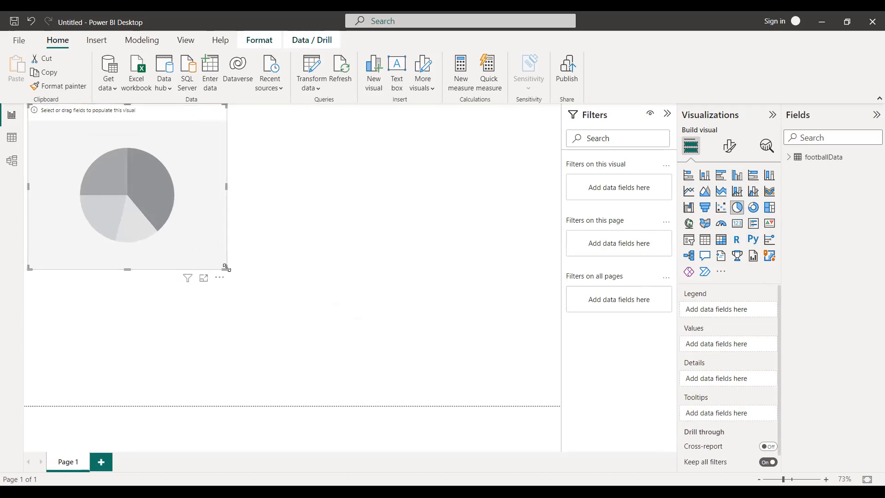
{"action": "left_click_drag", "start_coordinate": [226, 267], "coordinate": [269, 302]}
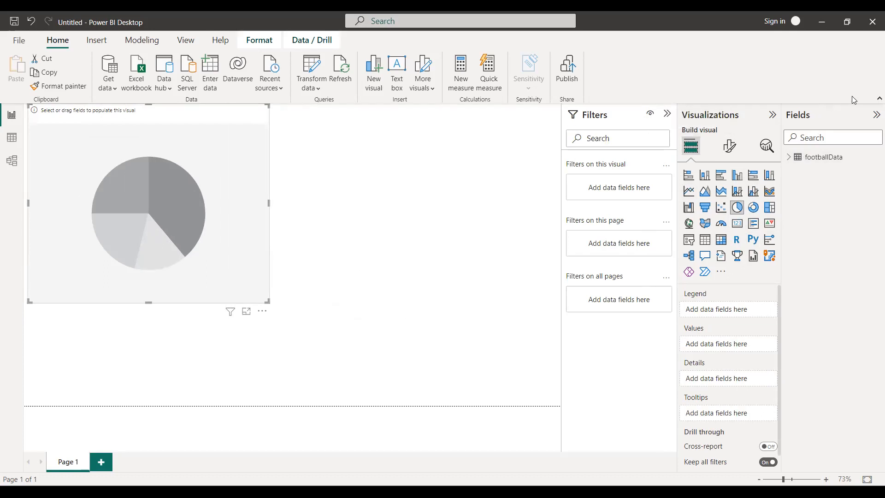
Step: Add the footballData field club_name as the pie chart's legend and enlarge the chart to the full page height
{"action": "left_click", "coordinate": [787, 158]}
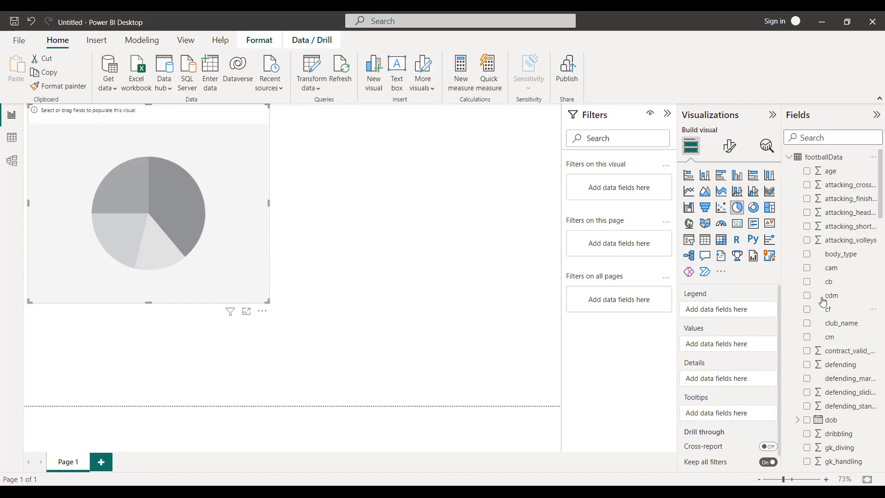
{"action": "left_click", "coordinate": [808, 324]}
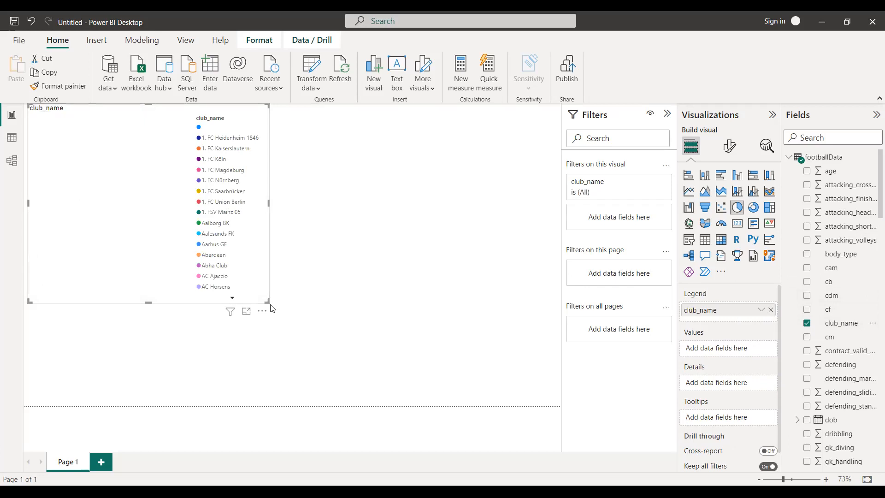
{"action": "left_click_drag", "start_coordinate": [268, 303], "coordinate": [395, 407]}
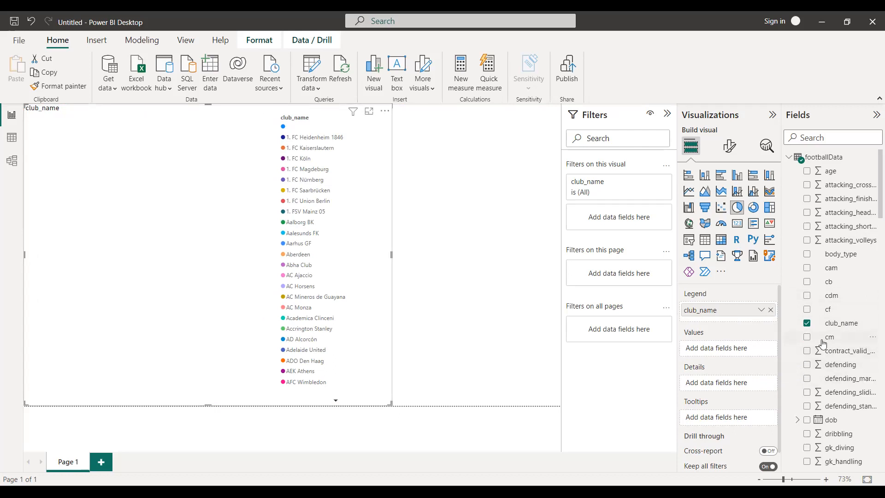
Step: Replace club_name with the nationality field as the pie chart's legend
{"action": "left_click", "coordinate": [806, 323]}
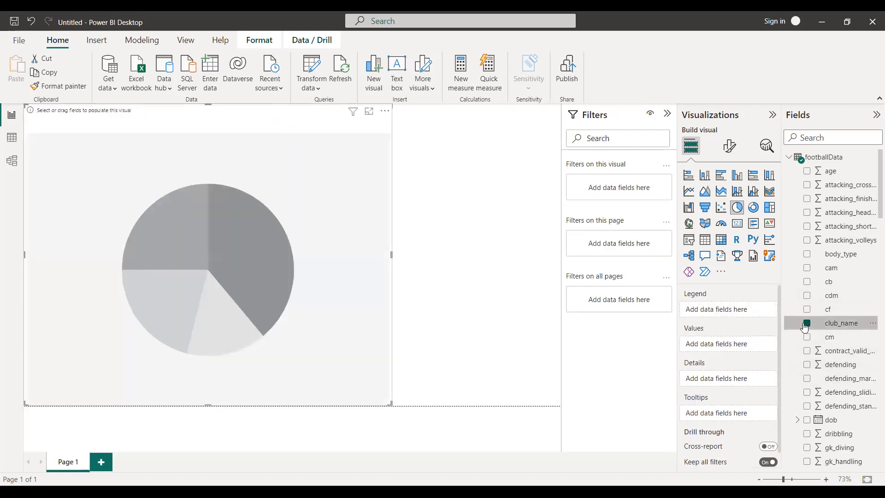
{"action": "scroll", "coordinate": [803, 329], "scroll_direction": "down", "scroll_amount": 10}
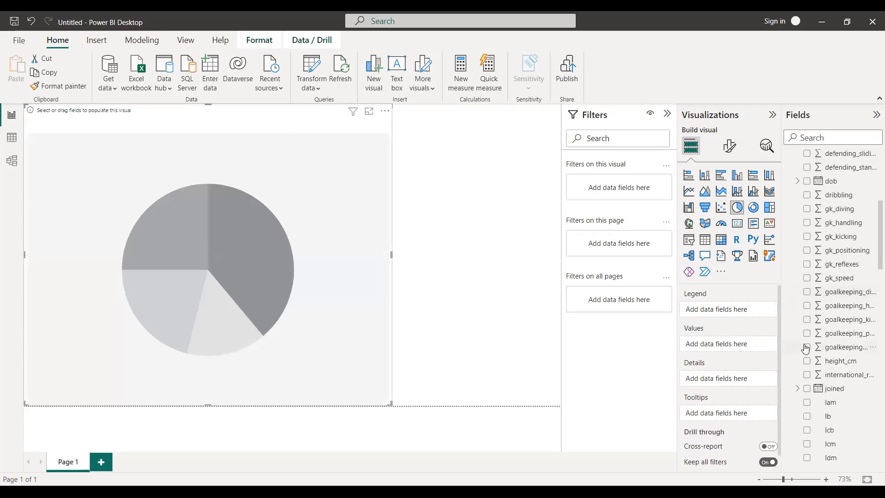
{"action": "scroll", "coordinate": [805, 353], "scroll_direction": "down", "scroll_amount": 5}
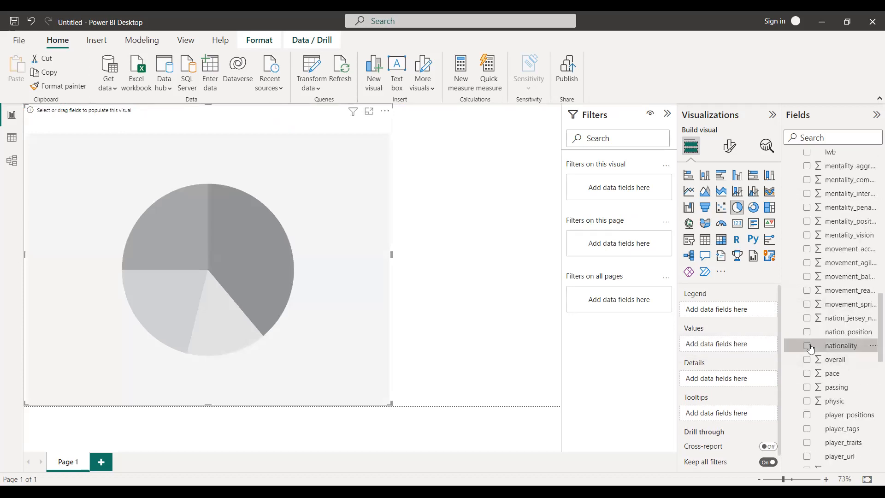
{"action": "left_click", "coordinate": [806, 346]}
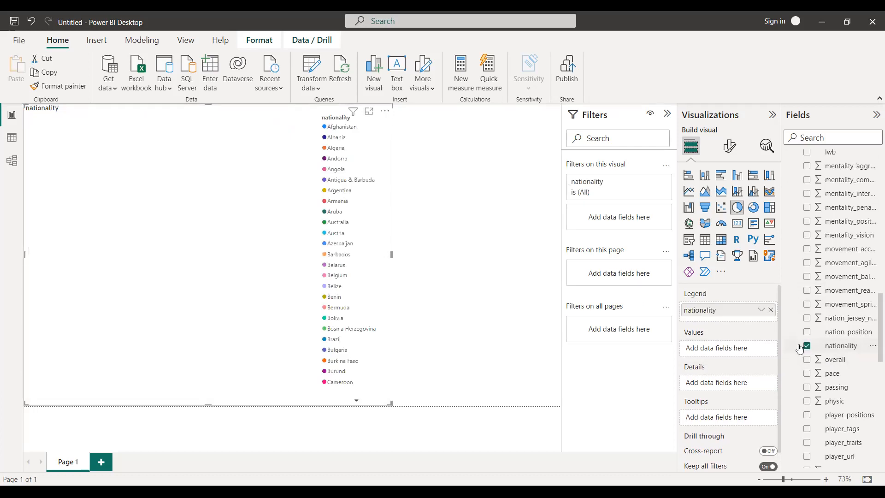
Step: Try the nation_position field as the pie chart's legend in place of nationality, and remove it
{"action": "scroll", "coordinate": [807, 358], "scroll_direction": "down", "scroll_amount": 3}
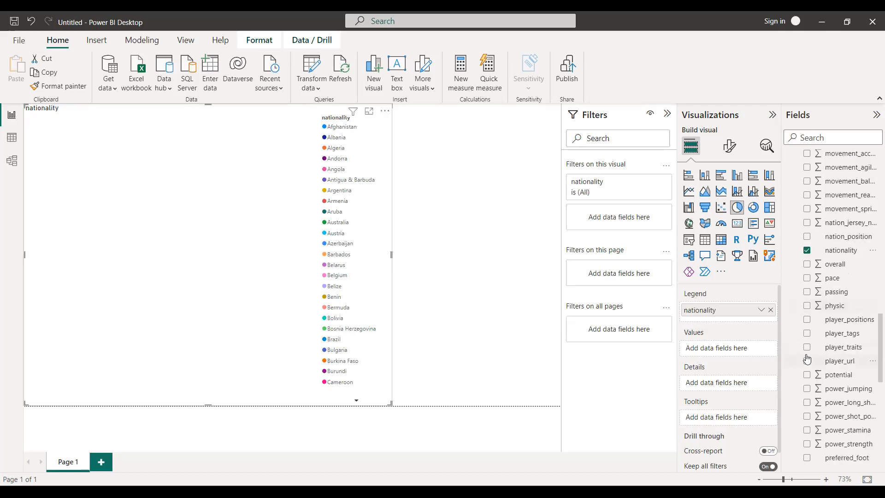
{"action": "scroll", "coordinate": [806, 358], "scroll_direction": "up", "scroll_amount": 3}
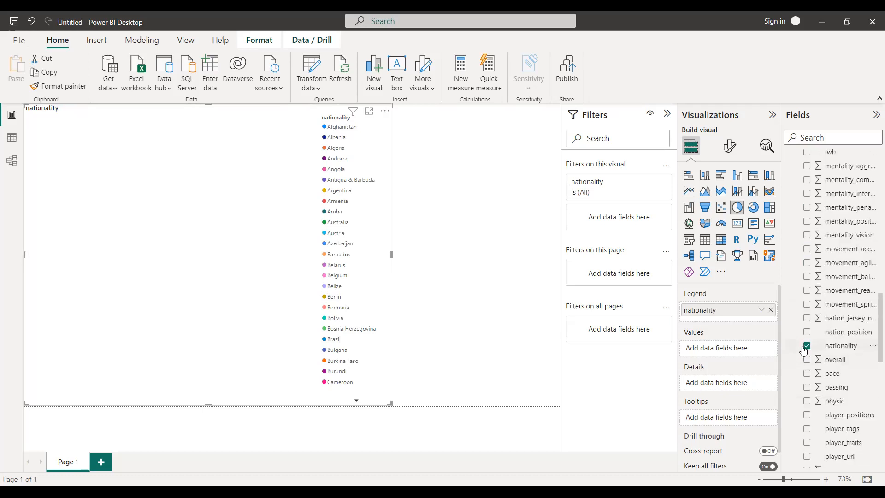
{"action": "scroll", "coordinate": [806, 355], "scroll_direction": "down", "scroll_amount": 10}
{"action": "scroll", "coordinate": [810, 357], "scroll_direction": "down", "scroll_amount": 5}
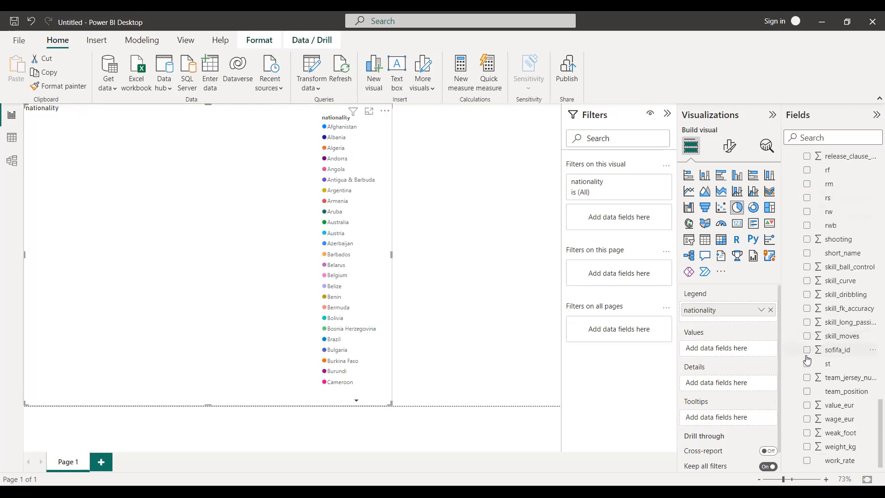
{"action": "scroll", "coordinate": [804, 363], "scroll_direction": "up", "scroll_amount": 6}
{"action": "scroll", "coordinate": [804, 364], "scroll_direction": "up", "scroll_amount": 9}
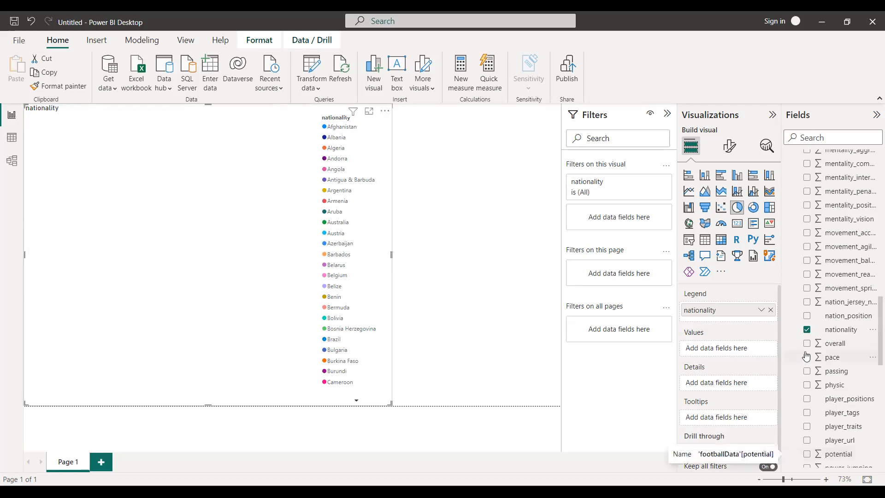
{"action": "left_click", "coordinate": [807, 331]}
{"action": "left_click", "coordinate": [808, 317]}
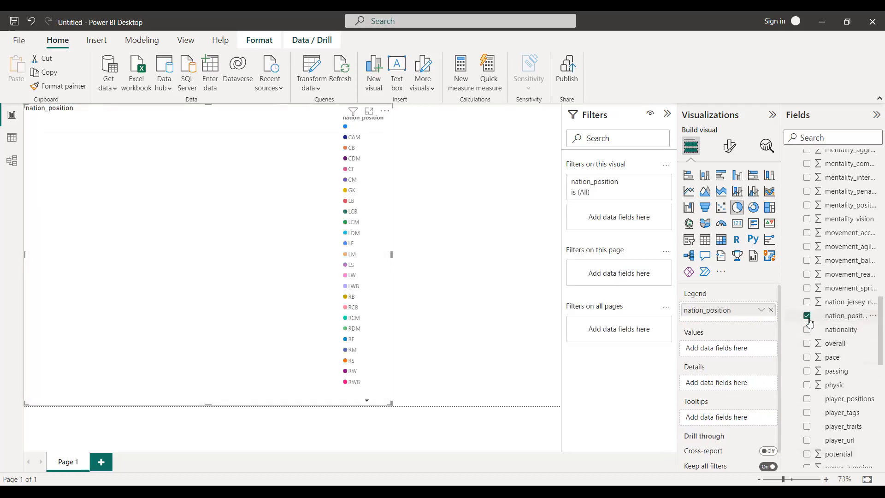
{"action": "left_click", "coordinate": [806, 317]}
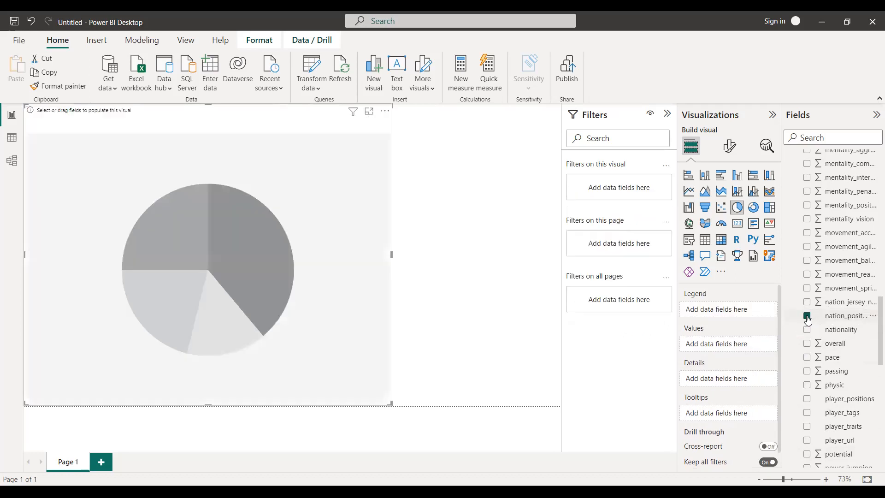
Step: Try a pie chart of mentality_positioning values with lam as the legend, and remove both fields
{"action": "left_click", "coordinate": [808, 207]}
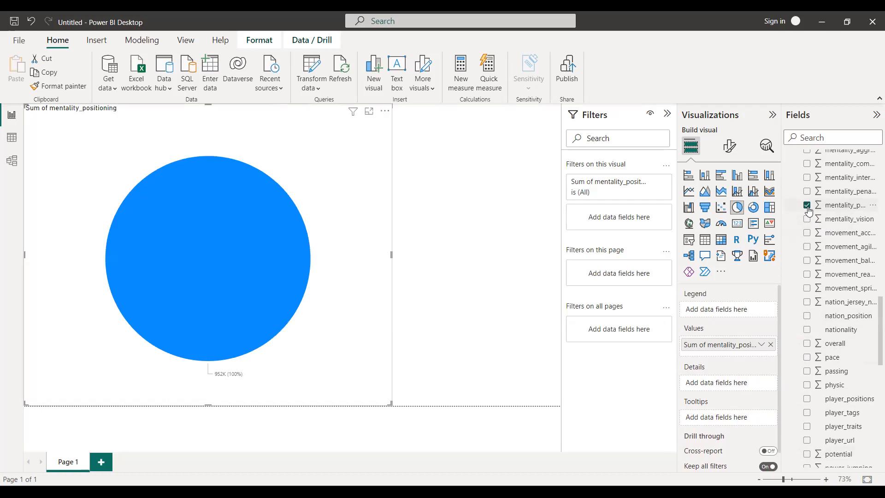
{"action": "scroll", "coordinate": [808, 210], "scroll_direction": "up", "scroll_amount": 5}
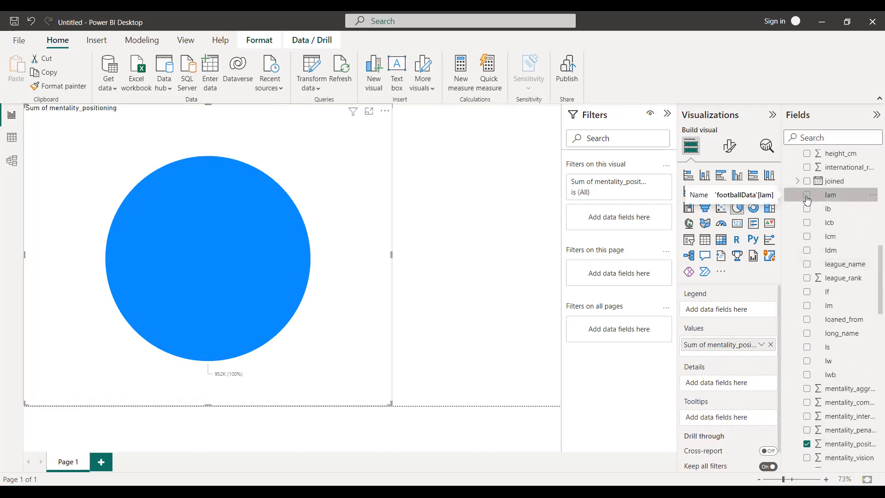
{"action": "left_click", "coordinate": [807, 195]}
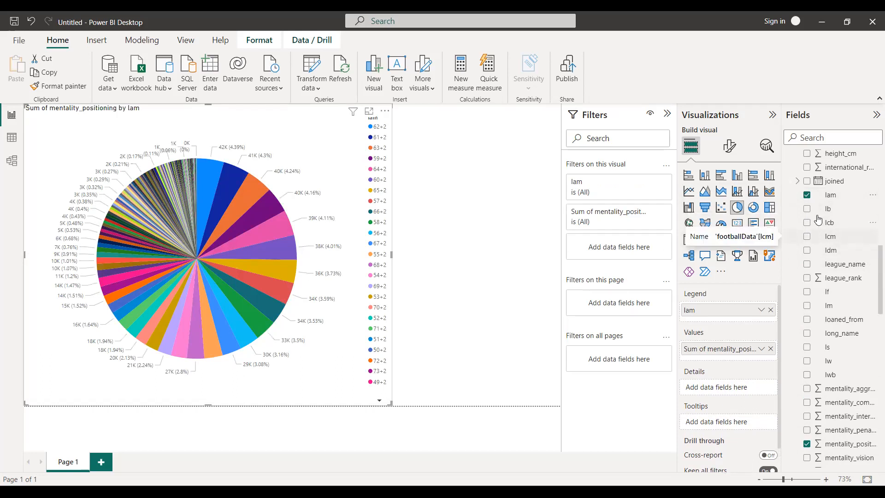
{"action": "left_click", "coordinate": [807, 195]}
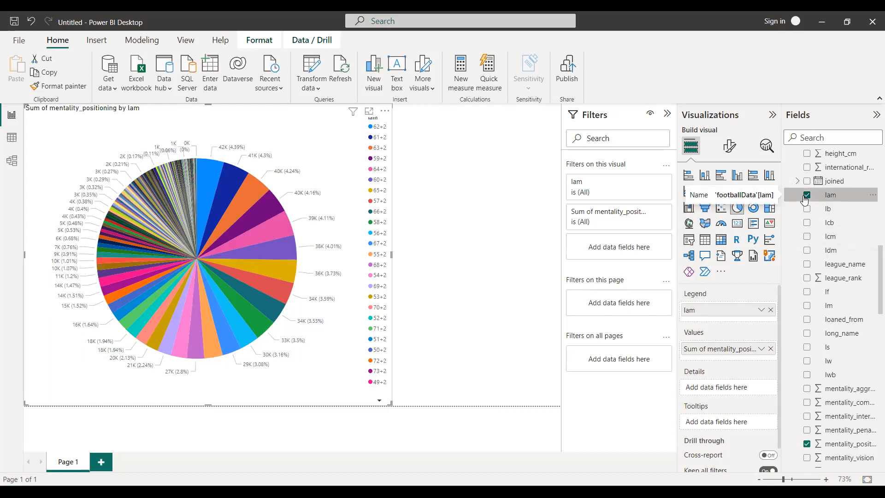
{"action": "scroll", "coordinate": [821, 299], "scroll_direction": "down", "scroll_amount": 2}
{"action": "scroll", "coordinate": [821, 302], "scroll_direction": "down", "scroll_amount": 1}
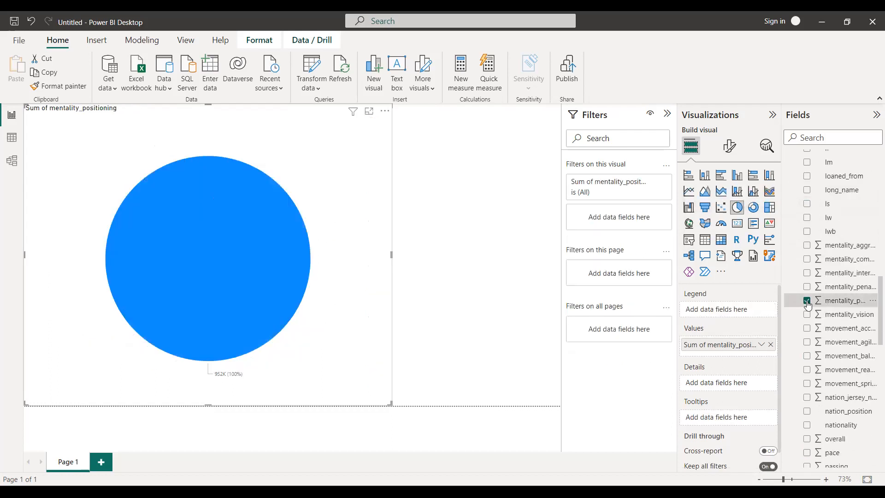
{"action": "left_click", "coordinate": [820, 303]}
Step: Add nationality as the pie chart's legend and the sum of weight_kg as its values
{"action": "scroll", "coordinate": [819, 322], "scroll_direction": "down", "scroll_amount": 3}
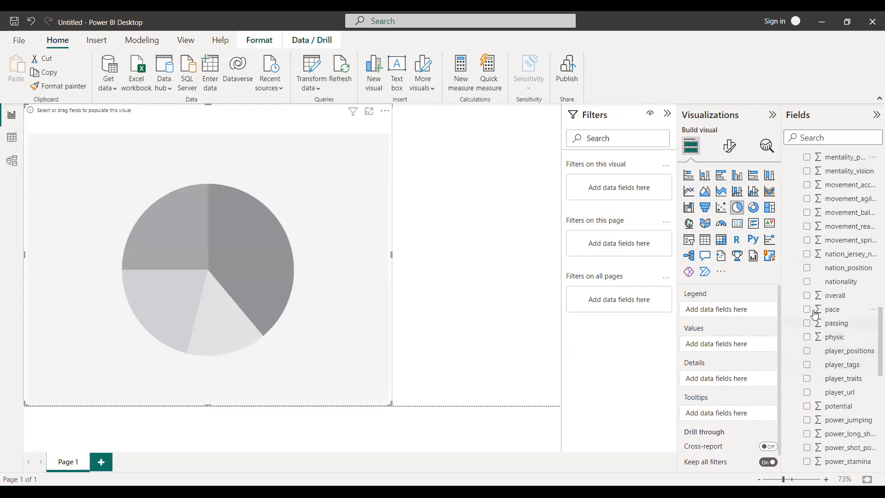
{"action": "left_click", "coordinate": [806, 282]}
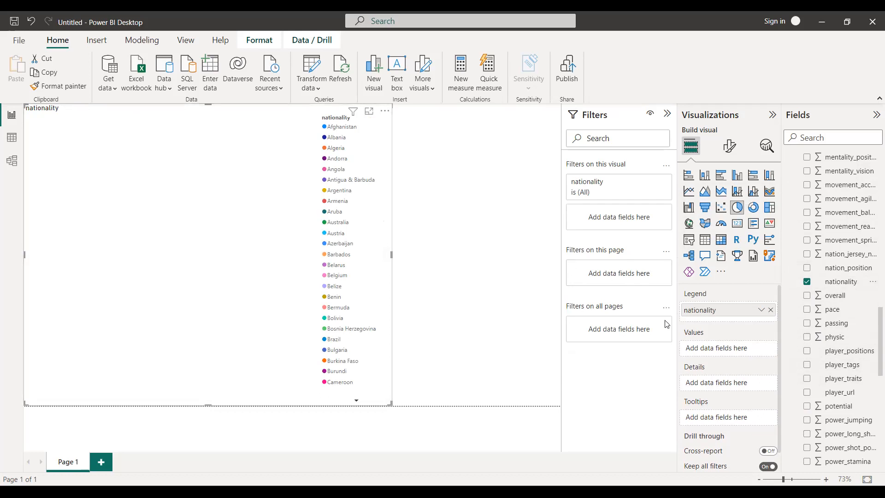
{"action": "scroll", "coordinate": [825, 348], "scroll_direction": "down", "scroll_amount": 3}
{"action": "scroll", "coordinate": [825, 349], "scroll_direction": "down", "scroll_amount": 3}
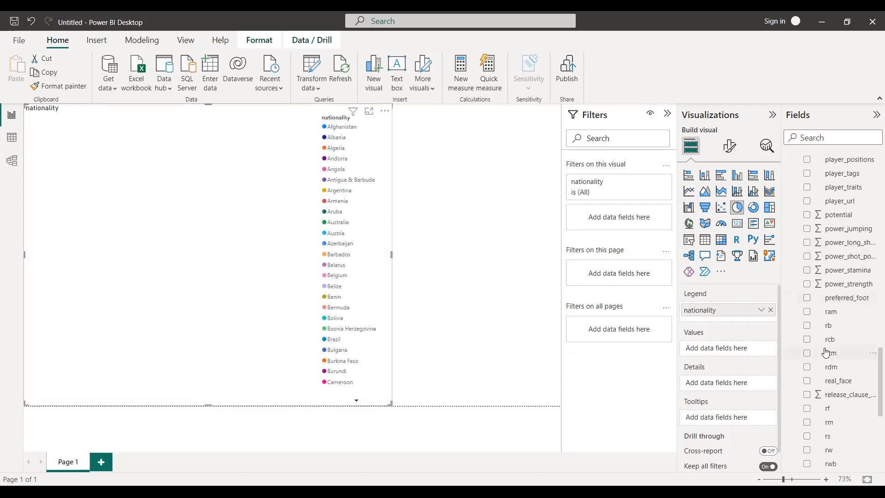
{"action": "scroll", "coordinate": [826, 352], "scroll_direction": "down", "scroll_amount": 3}
{"action": "scroll", "coordinate": [826, 352], "scroll_direction": "down", "scroll_amount": 3}
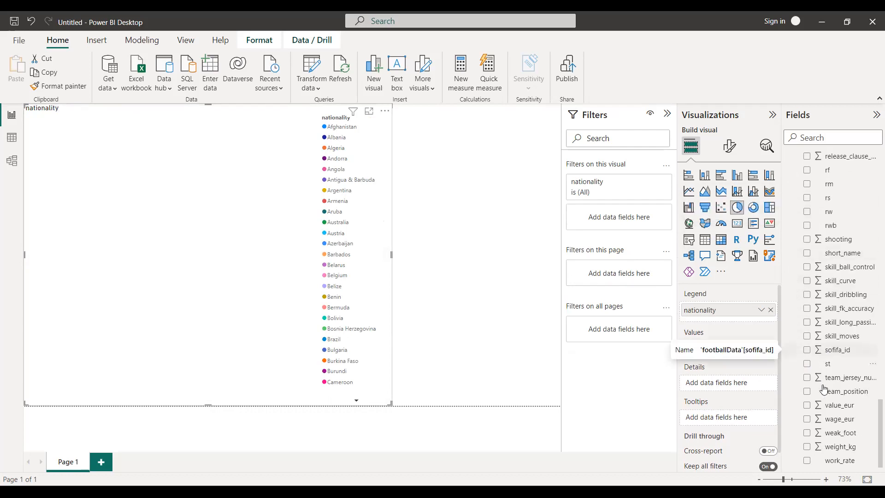
{"action": "left_click", "coordinate": [807, 447]}
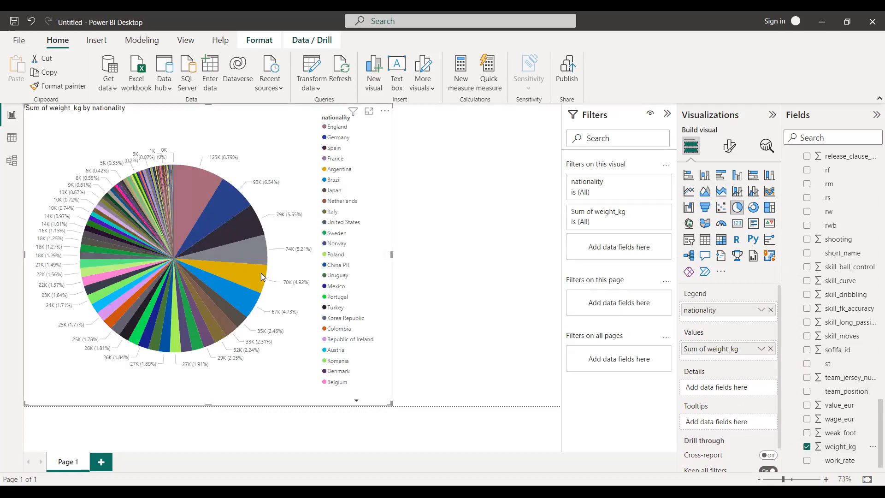
{"action": "mouse_move", "coordinate": [261, 276]}
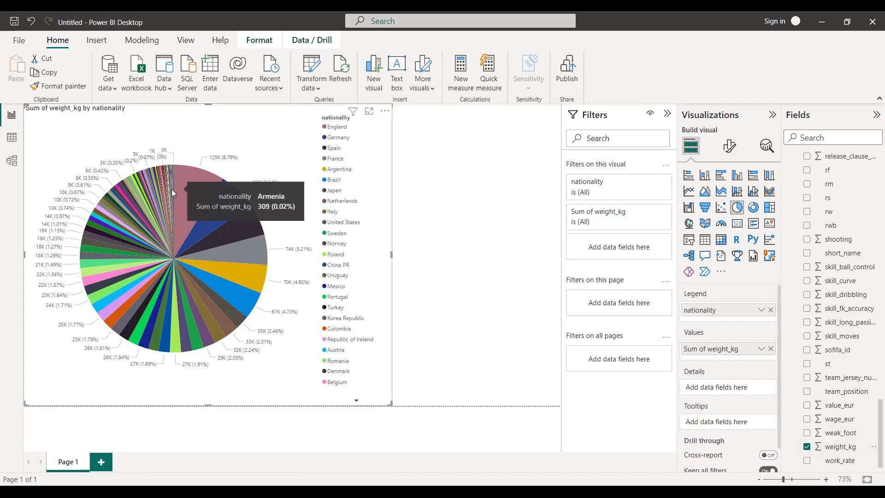
{"action": "mouse_move", "coordinate": [192, 185]}
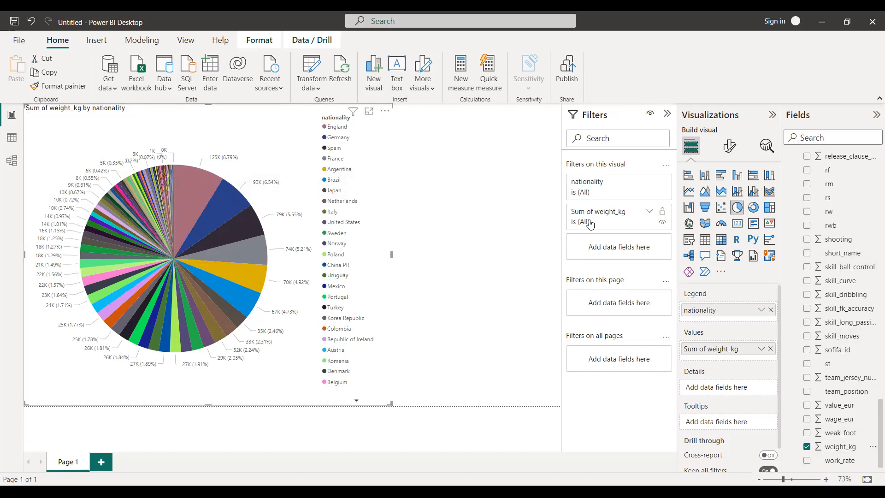
Step: Try the condition "is not blank" in the pie chart's Sum of weight_kg filter
{"action": "left_click", "coordinate": [649, 213]}
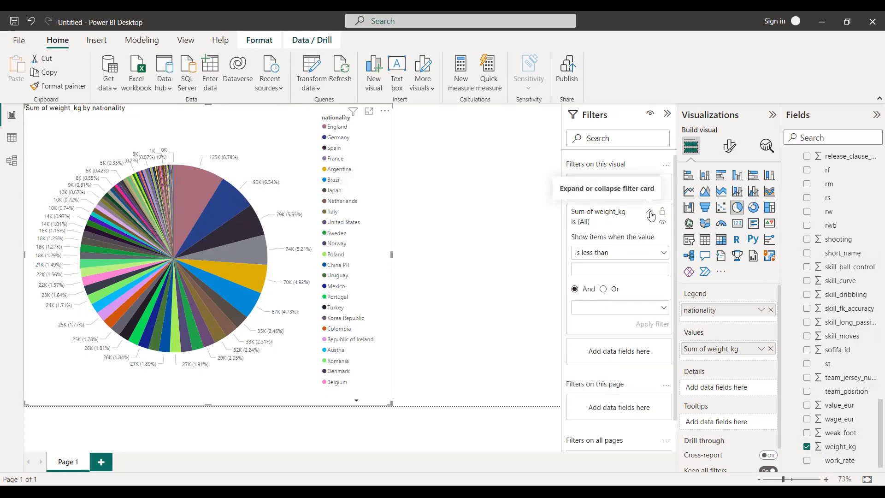
{"action": "left_click", "coordinate": [650, 214]}
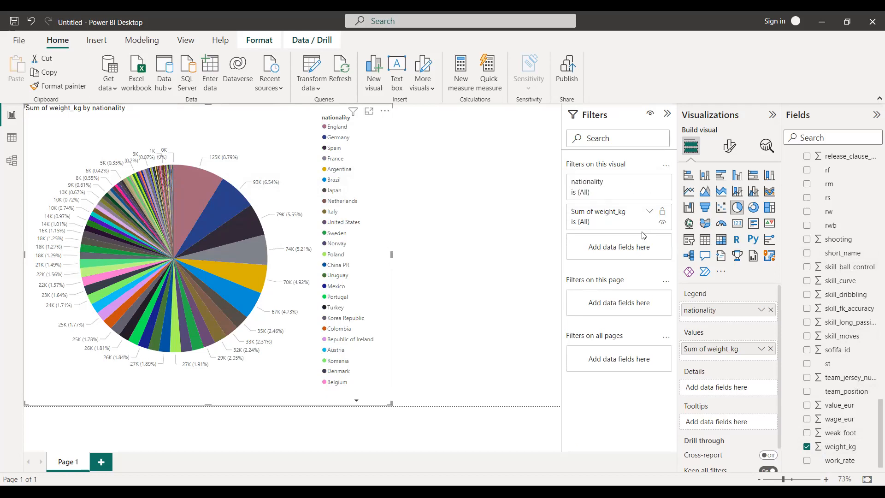
{"action": "left_click", "coordinate": [650, 213]}
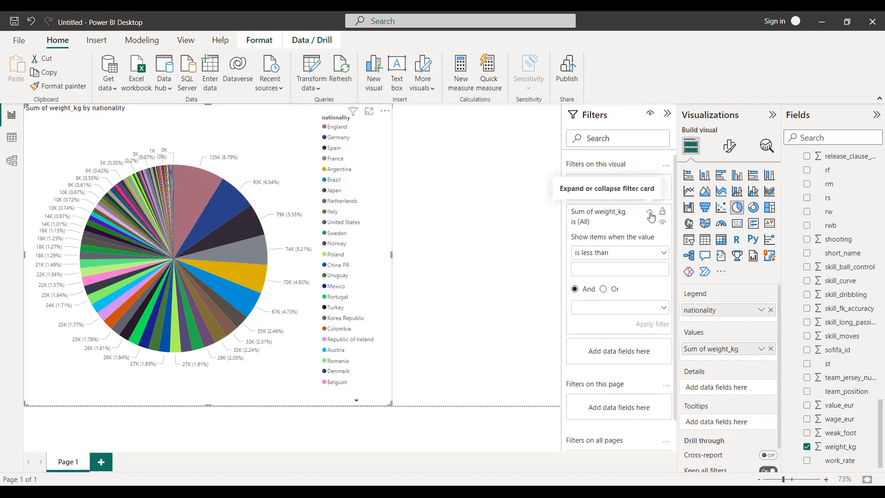
{"action": "left_click", "coordinate": [611, 256]}
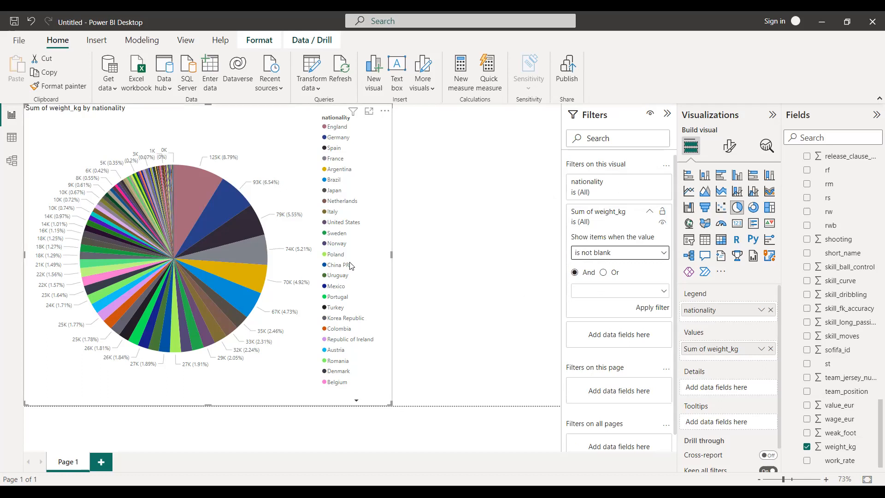
Step: Change the aggregation of the pie chart's weight_kg values to Average
{"action": "left_click", "coordinate": [760, 350]}
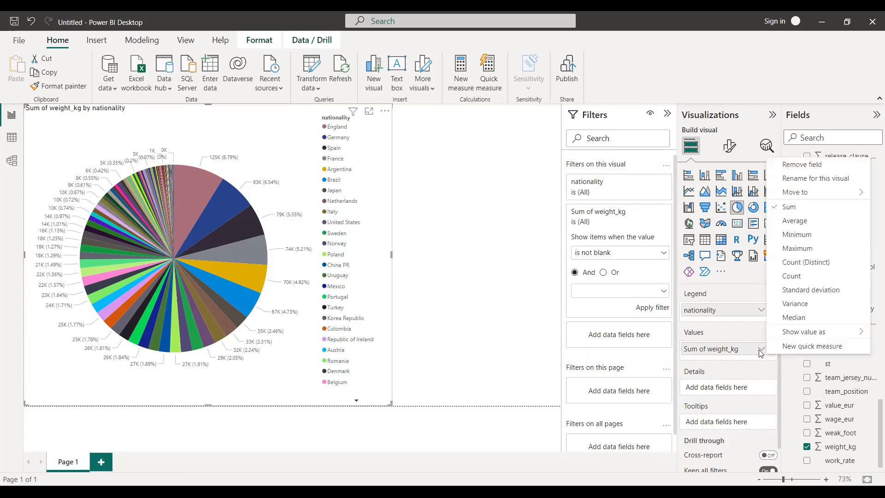
{"action": "left_click", "coordinate": [795, 221]}
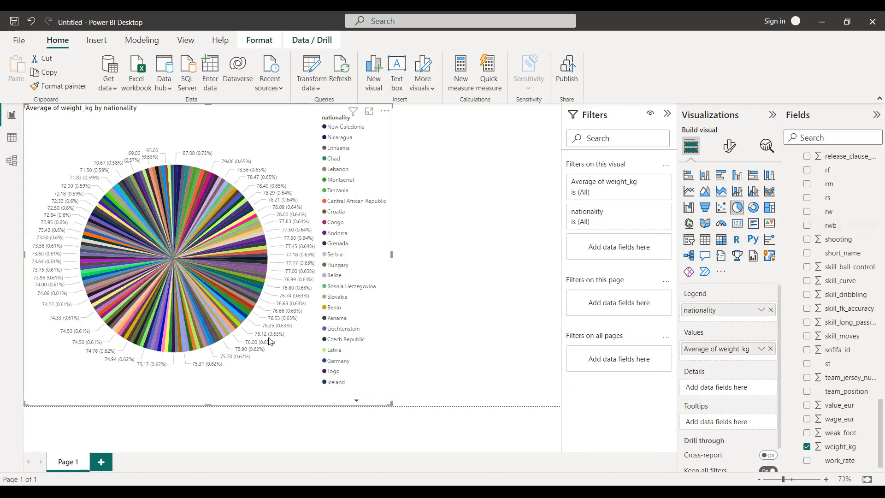
{"action": "mouse_move", "coordinate": [241, 285]}
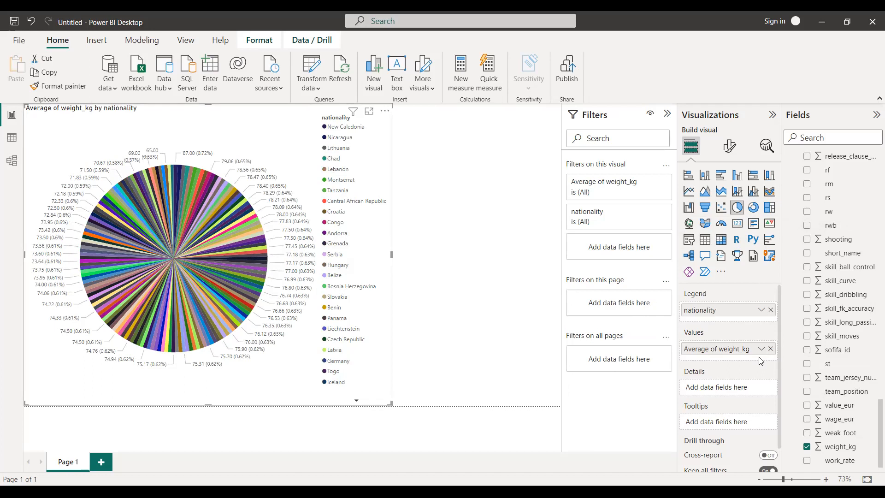
Step: Examine the basic filtering options of the pie chart's nationality filter
{"action": "left_click", "coordinate": [599, 223]}
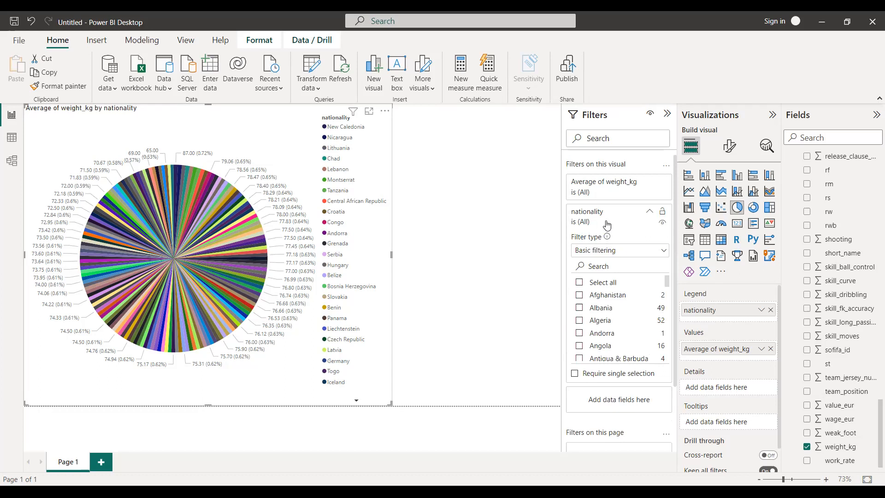
{"action": "left_click", "coordinate": [601, 283]}
{"action": "left_click", "coordinate": [606, 230]}
Step: Filter the pie chart to nationalities whose Average of weight_kg is less than 75, and apply the filter
{"action": "left_click", "coordinate": [616, 190]}
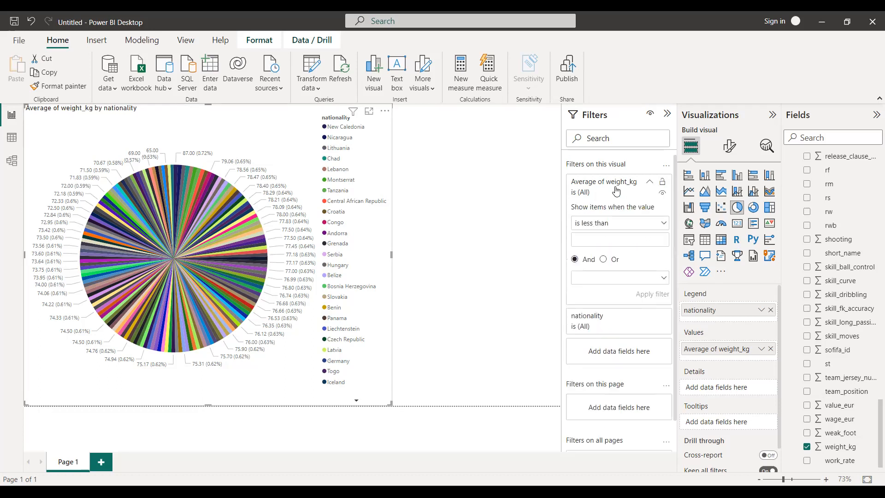
{"action": "left_click", "coordinate": [608, 238]}
{"action": "type", "text": "75"}
{"action": "left_click", "coordinate": [550, 280]}
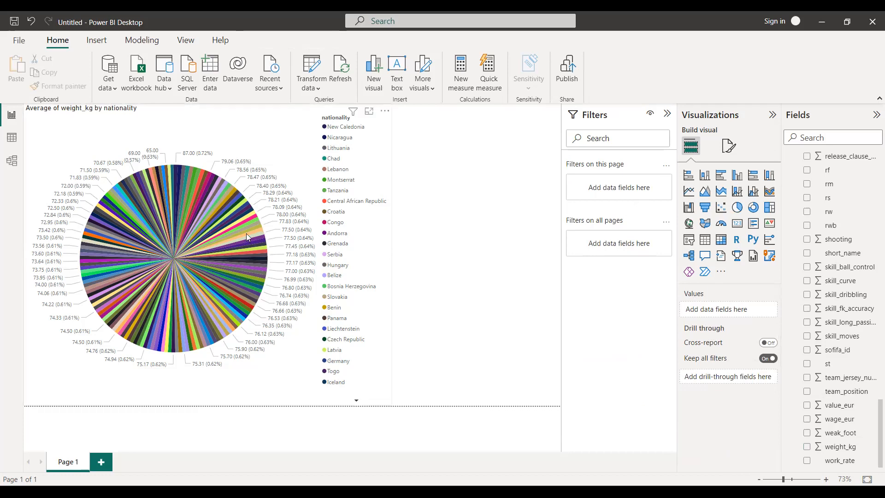
{"action": "left_click", "coordinate": [275, 227]}
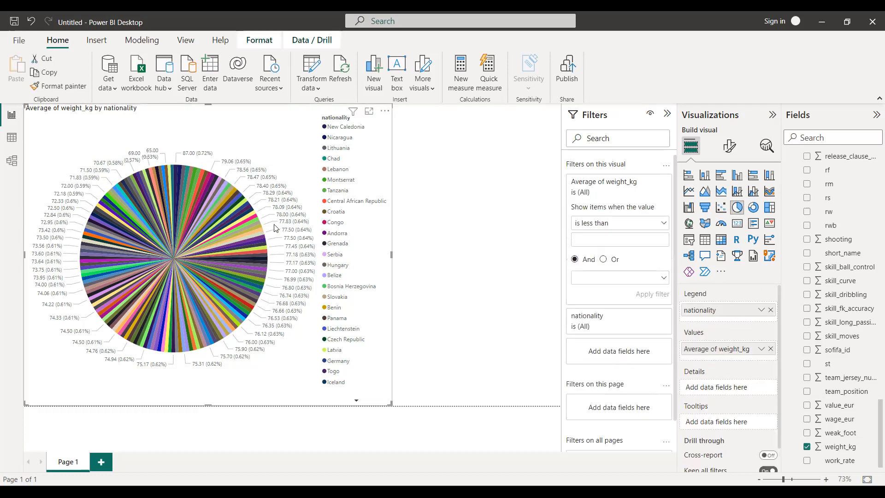
{"action": "left_click", "coordinate": [599, 242]}
{"action": "type", "text": "75"}
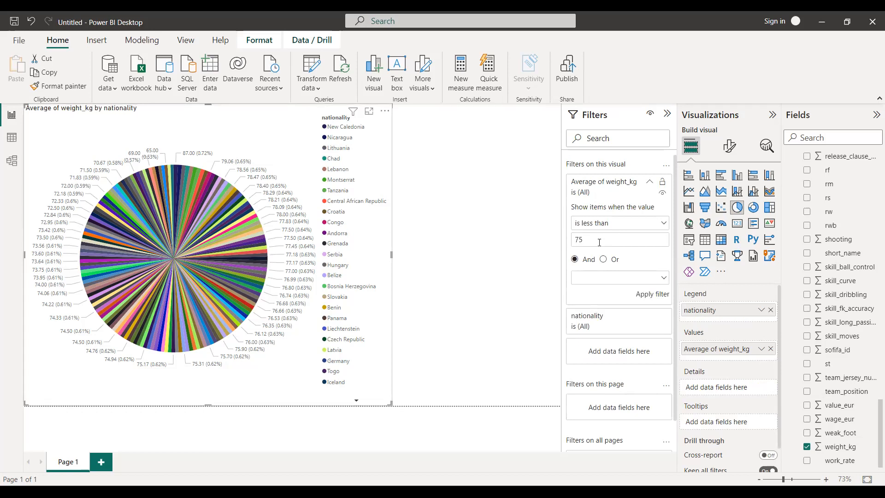
{"action": "left_click", "coordinate": [652, 294]}
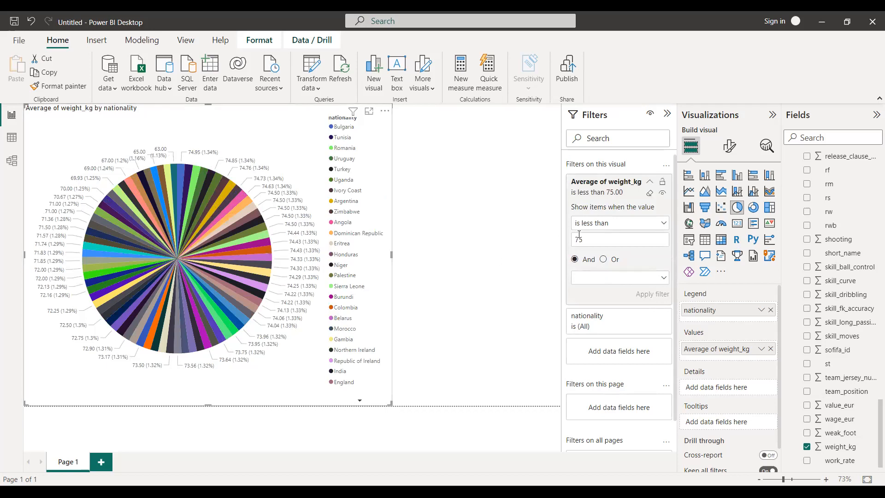
Step: Change the pie chart's Average of weight_kg filter to less than 72 and apply it
{"action": "left_click_drag", "start_coordinate": [582, 236], "coordinate": [579, 235]}
{"action": "type", "text": "2"}
{"action": "left_click", "coordinate": [655, 295]}
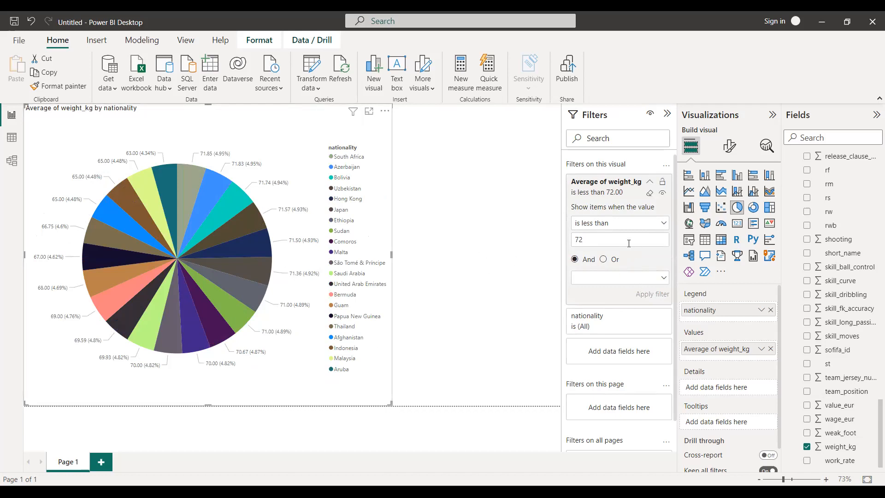
Step: Clear the Average of weight_kg filter from the pie chart
{"action": "left_click", "coordinate": [659, 225]}
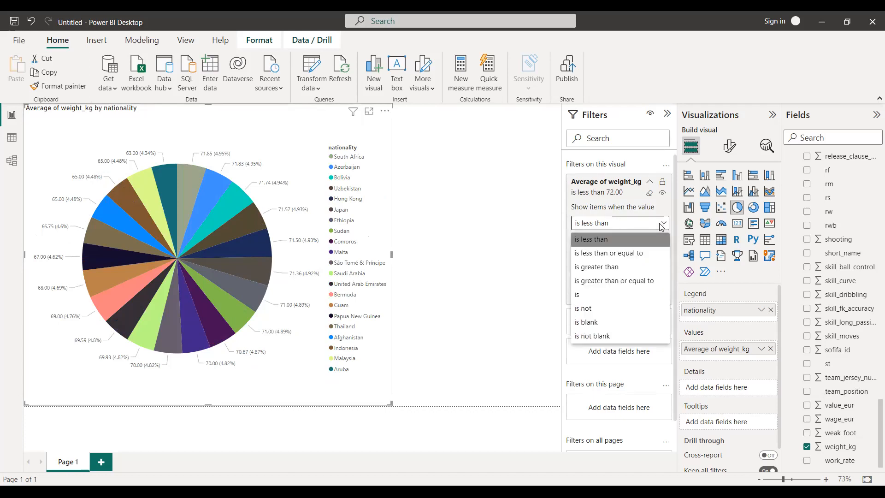
{"action": "left_click", "coordinate": [644, 201]}
{"action": "left_click", "coordinate": [650, 194]}
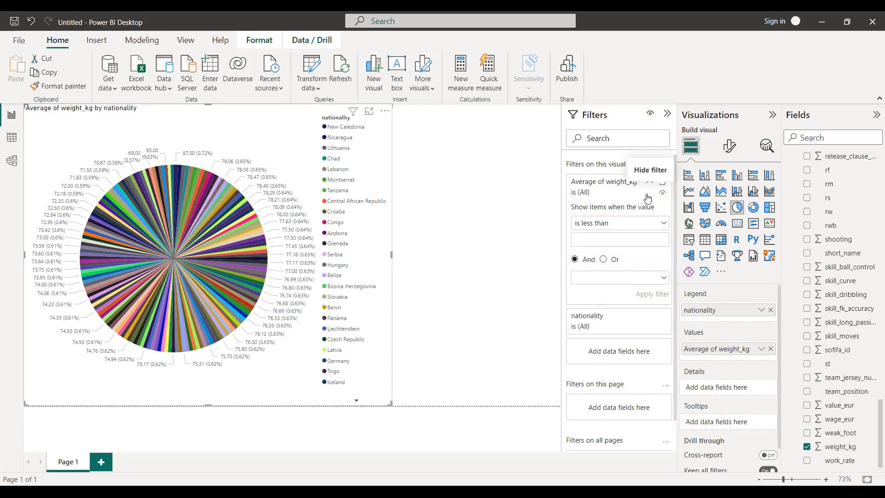
Step: Restrict the pie chart's nationality filter to Afghanistan, Albania and Algeria using basic filtering
{"action": "left_click", "coordinate": [591, 325]}
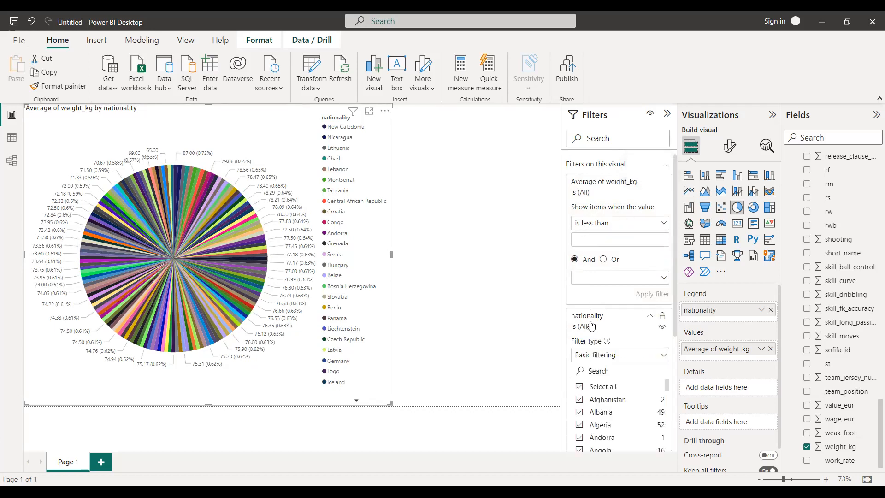
{"action": "scroll", "coordinate": [591, 326], "scroll_direction": "down", "scroll_amount": 3}
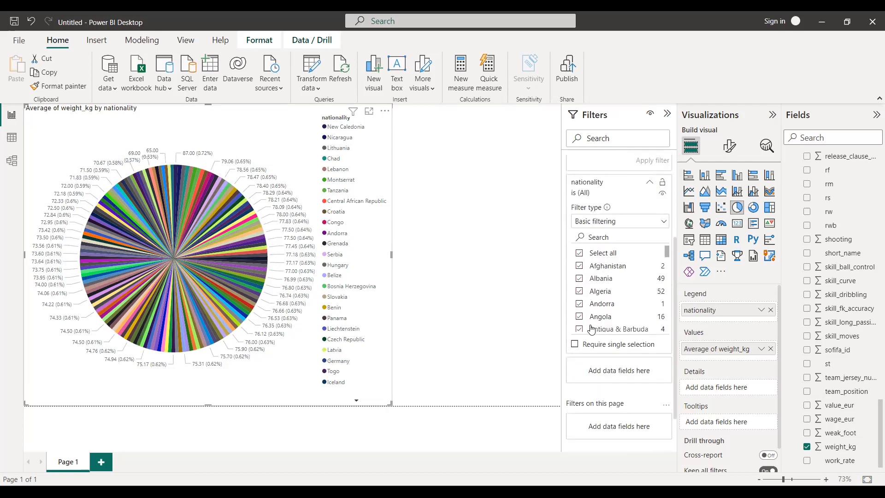
{"action": "left_click", "coordinate": [579, 252]}
{"action": "left_click", "coordinate": [579, 265]}
{"action": "left_click", "coordinate": [579, 278]}
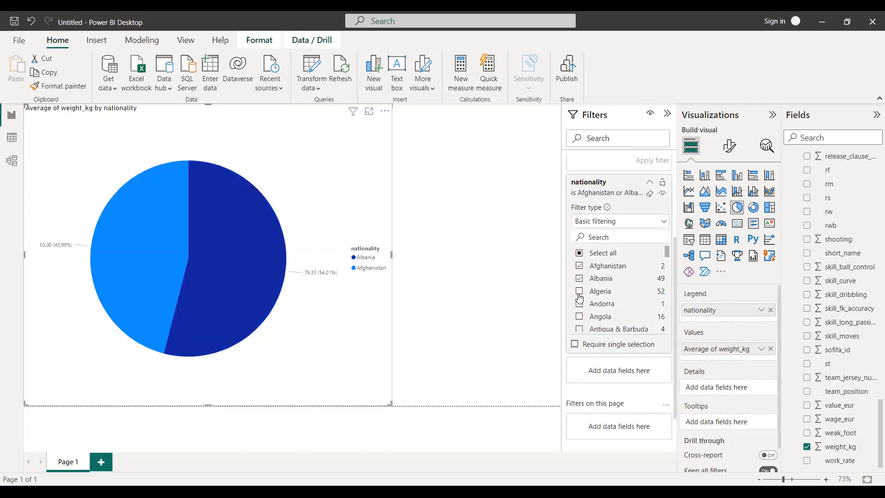
{"action": "left_click", "coordinate": [580, 291]}
Step: Add Estonia, Ethiopia, Faroe Islands and Finland to the nationalities included in the pie chart's filter
{"action": "left_click_drag", "start_coordinate": [668, 255], "coordinate": [667, 293]}
{"action": "scroll", "coordinate": [668, 295], "scroll_direction": "down", "scroll_amount": 2}
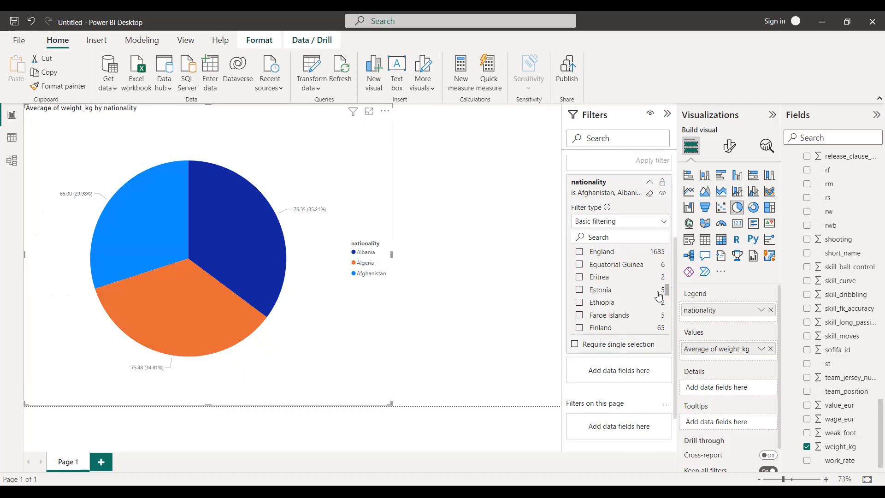
{"action": "left_click", "coordinate": [579, 290]}
{"action": "left_click", "coordinate": [579, 302]}
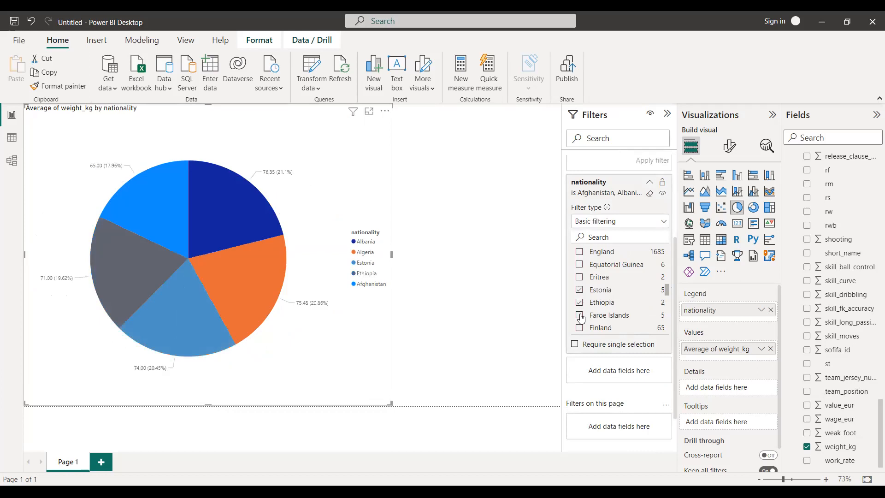
{"action": "left_click", "coordinate": [579, 315]}
{"action": "left_click", "coordinate": [580, 327]}
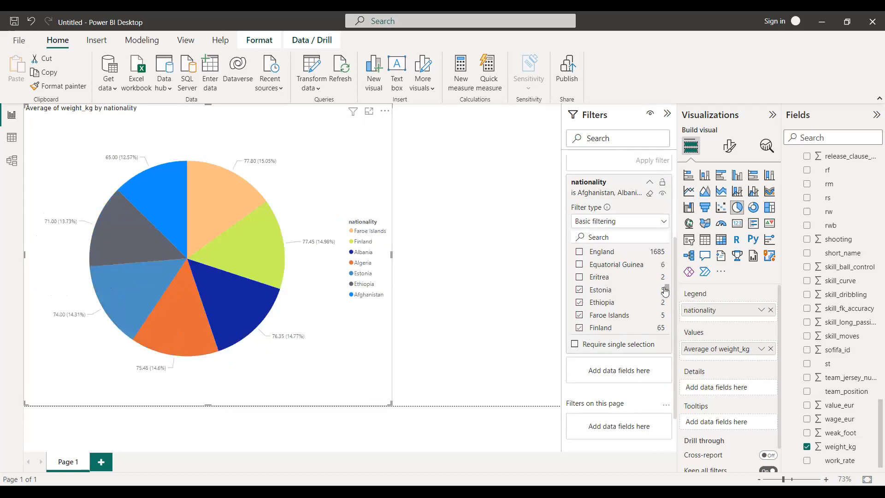
Step: Include India in the pie chart's nationality filter and deselect the chart
{"action": "scroll", "coordinate": [666, 295], "scroll_direction": "up", "scroll_amount": 2}
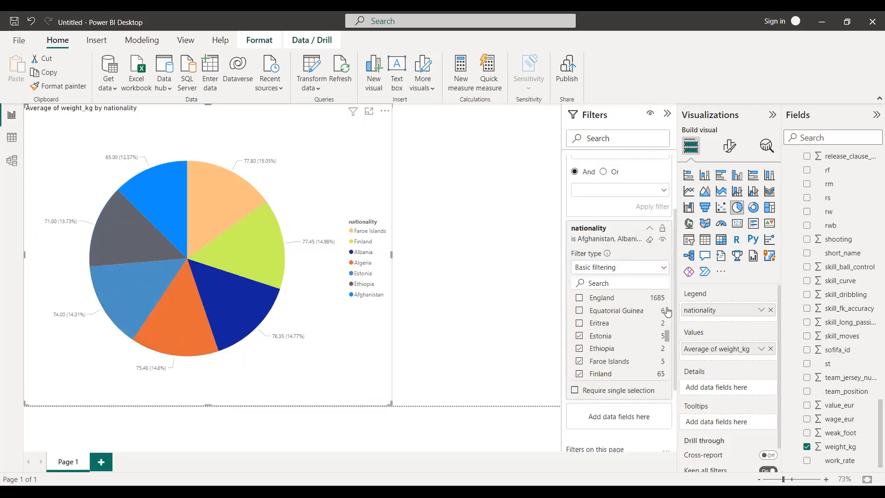
{"action": "mouse_move", "coordinate": [666, 336]}
{"action": "left_mouse_down"}
{"action": "mouse_move", "coordinate": [666, 377]}
{"action": "mouse_move", "coordinate": [665, 353]}
{"action": "left_mouse_up"}
{"action": "left_click", "coordinate": [578, 326]}
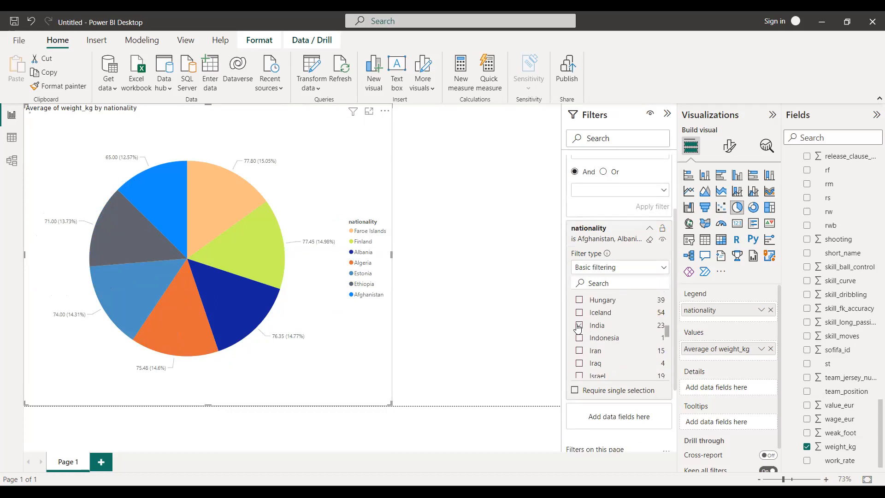
{"action": "left_click", "coordinate": [451, 287]}
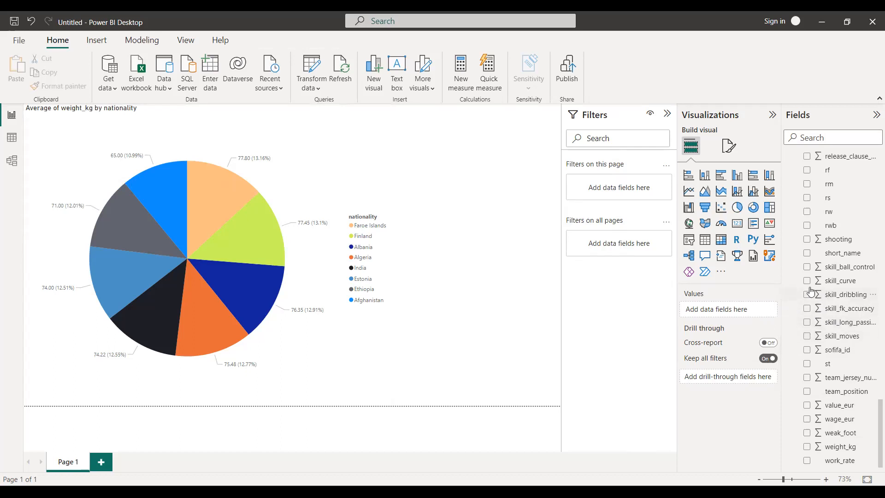
Step: Highlight the Finland slice of the pie chart and collapse both of the visual's filter cards
{"action": "left_click", "coordinate": [240, 234]}
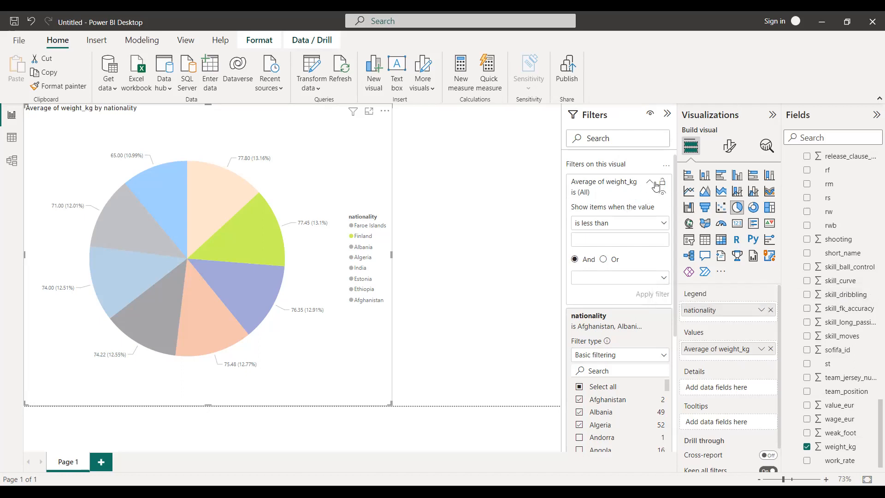
{"action": "left_click", "coordinate": [651, 182]}
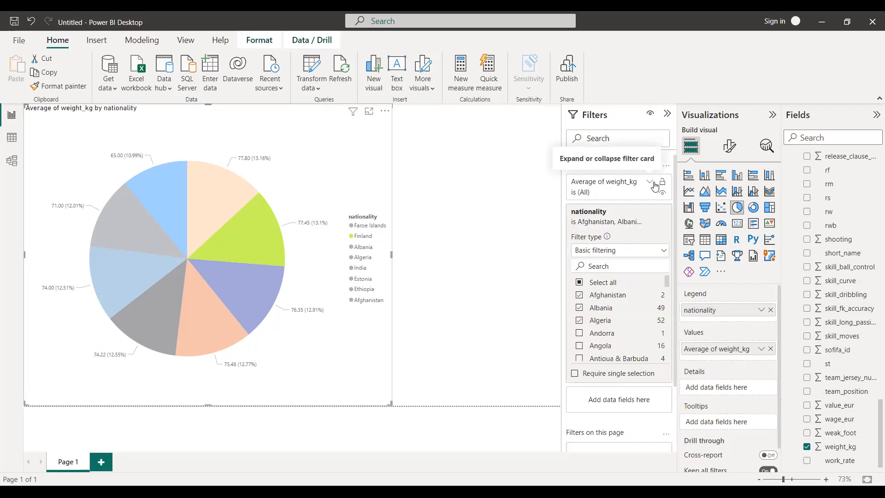
{"action": "left_click", "coordinate": [653, 211]}
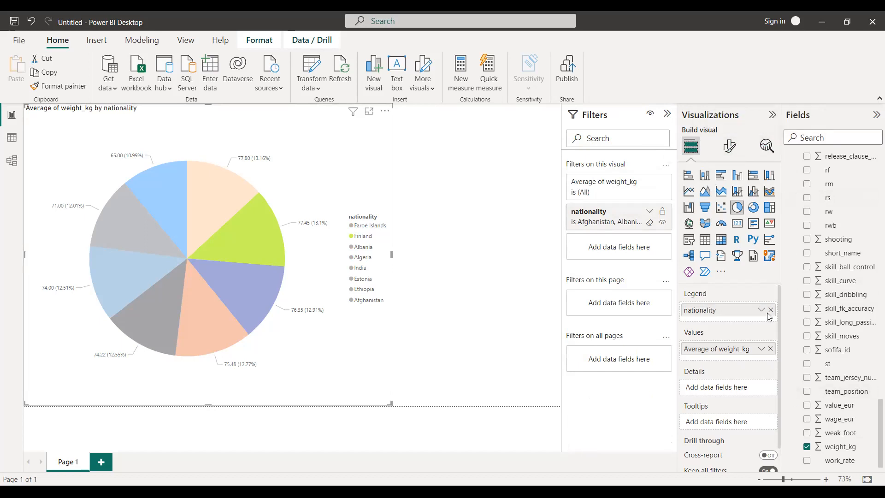
Step: Try short_name as the pie chart's Details field, and remove it again
{"action": "scroll", "coordinate": [730, 326], "scroll_direction": "down", "scroll_amount": 1}
{"action": "scroll", "coordinate": [729, 325], "scroll_direction": "up", "scroll_amount": 1}
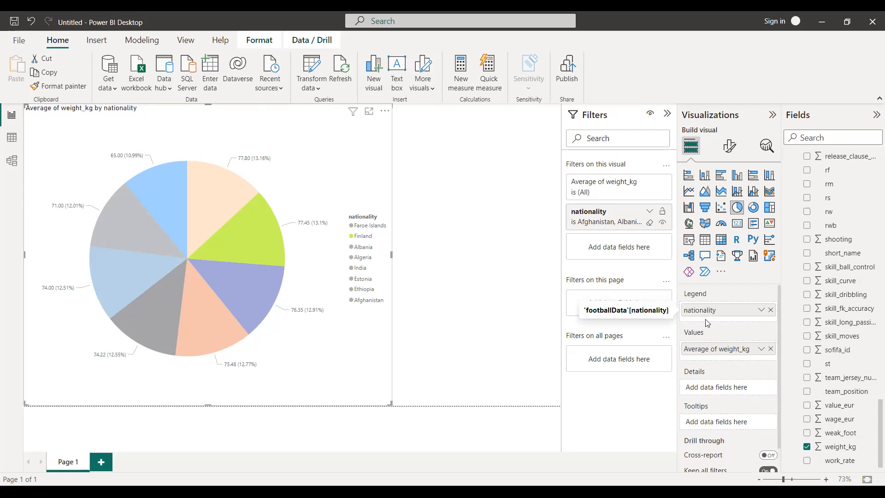
{"action": "scroll", "coordinate": [708, 357], "scroll_direction": "down", "scroll_amount": 1}
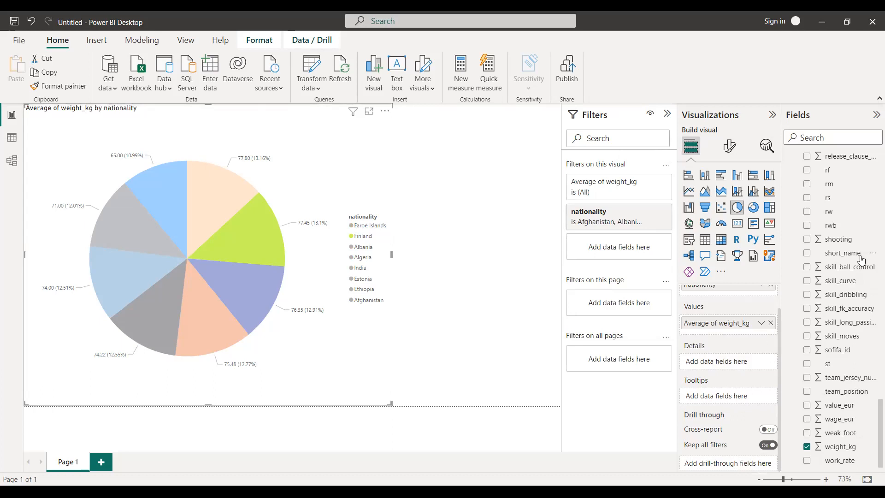
{"action": "left_click_drag", "start_coordinate": [839, 258], "coordinate": [749, 362]}
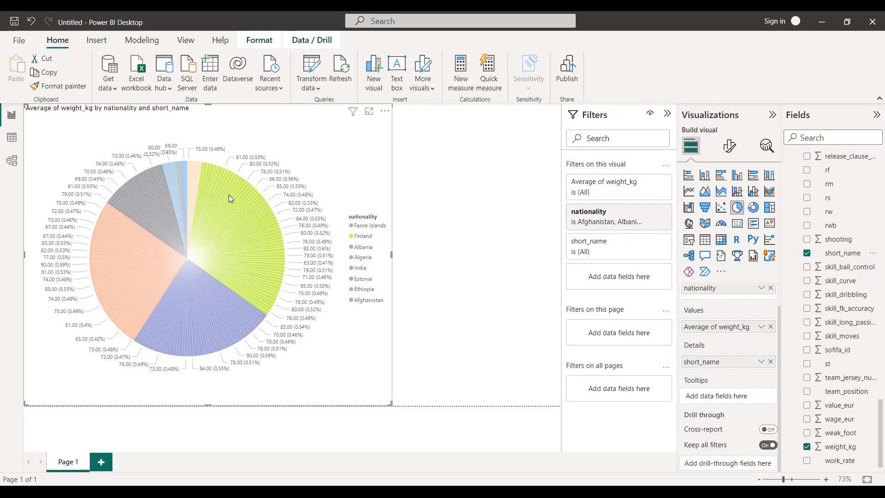
{"action": "mouse_move", "coordinate": [241, 230]}
{"action": "left_click", "coordinate": [770, 362]}
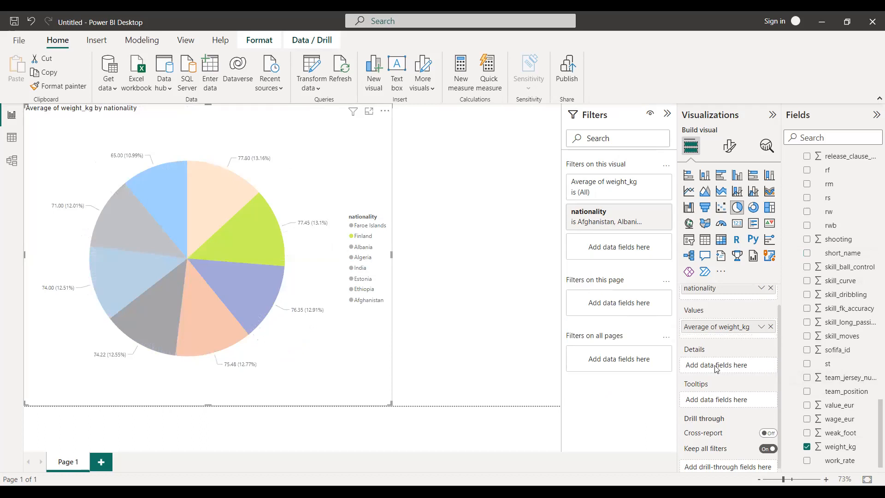
{"action": "scroll", "coordinate": [724, 386], "scroll_direction": "down", "scroll_amount": 1}
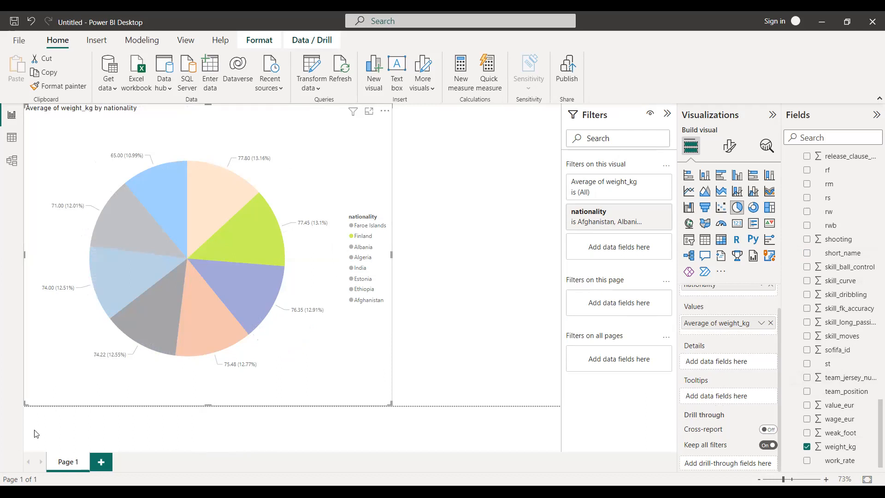
Step: Add a new report page with a stacked column chart and stretch the chart downward
{"action": "left_click", "coordinate": [102, 463]}
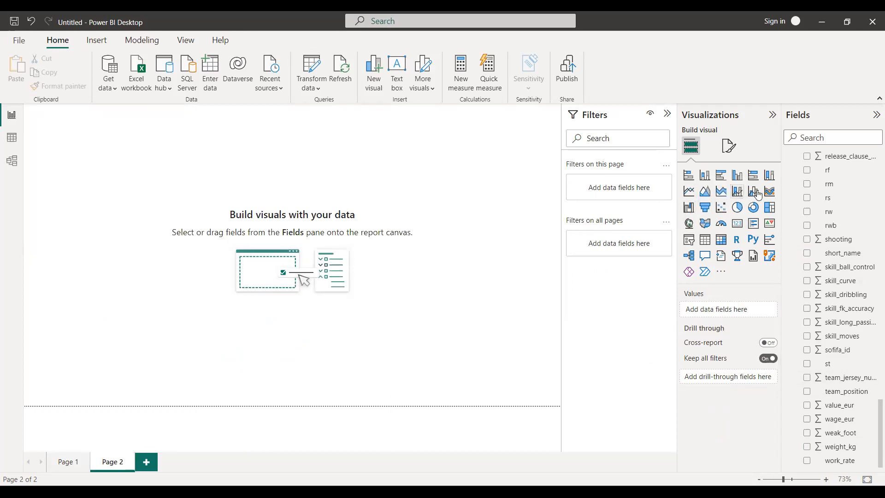
{"action": "left_click", "coordinate": [703, 175]}
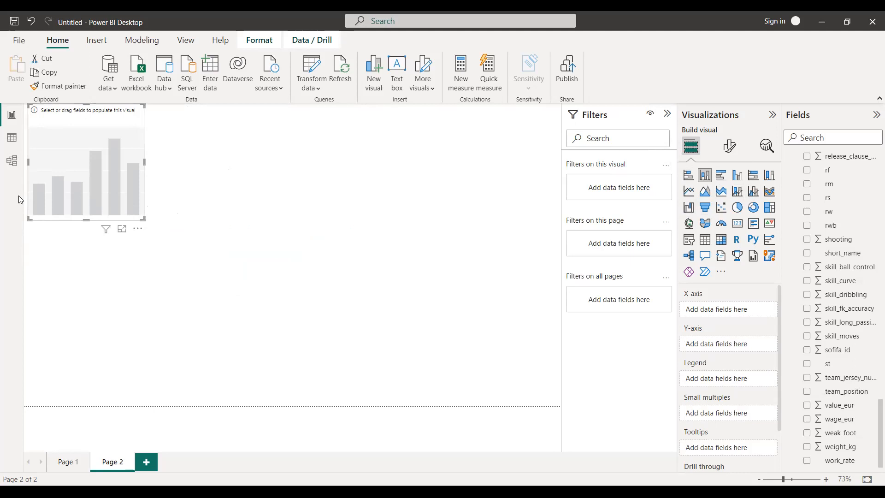
{"action": "left_click_drag", "start_coordinate": [86, 220], "coordinate": [86, 336]}
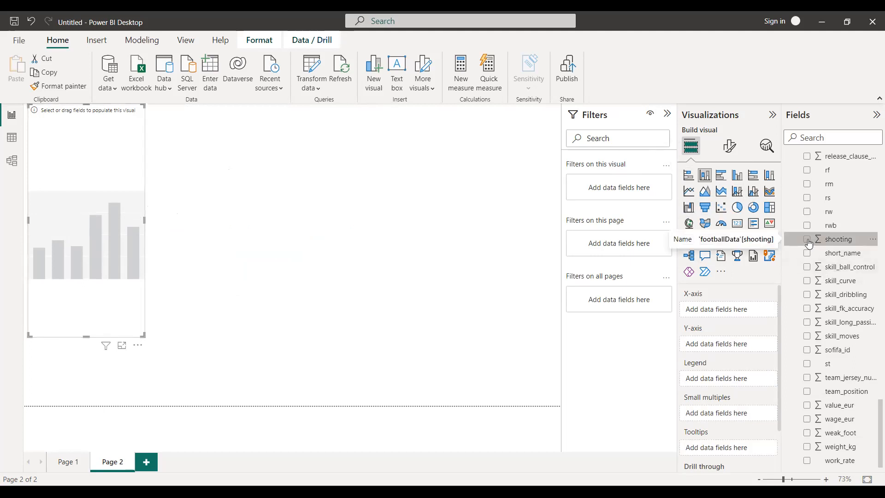
Step: Plot the sum of shooting by nationality in the stacked column chart
{"action": "left_click", "coordinate": [808, 239]}
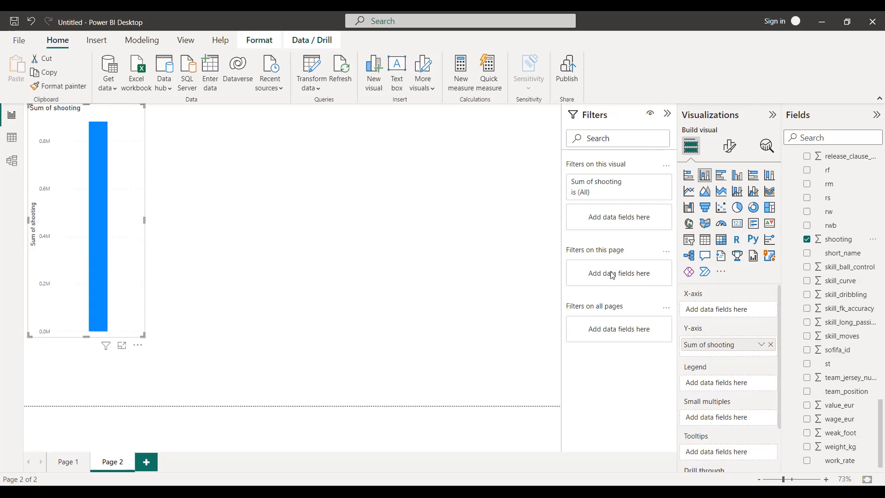
{"action": "scroll", "coordinate": [875, 298], "scroll_direction": "up", "scroll_amount": 2}
{"action": "scroll", "coordinate": [874, 297], "scroll_direction": "up", "scroll_amount": 2}
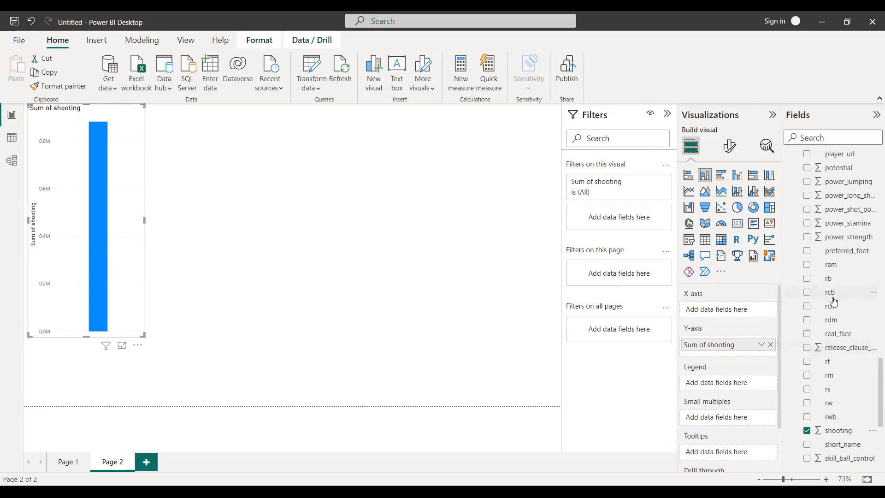
{"action": "scroll", "coordinate": [834, 301], "scroll_direction": "up", "scroll_amount": 3}
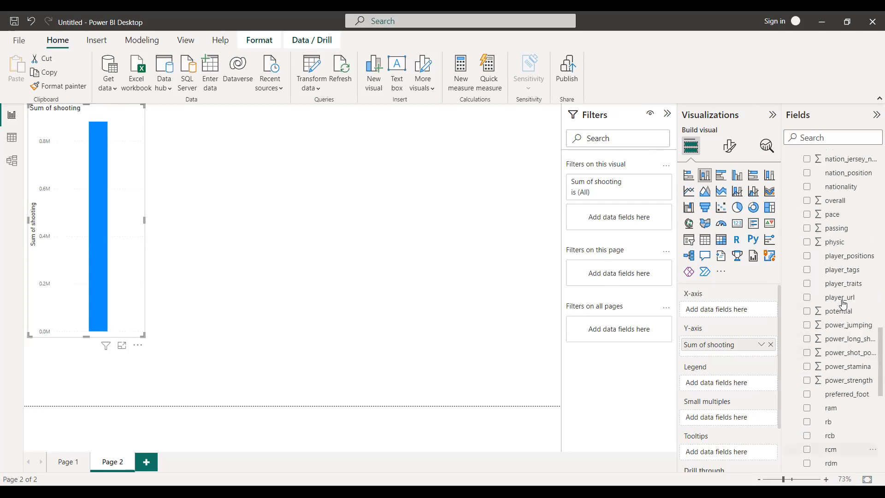
{"action": "left_click", "coordinate": [807, 188]}
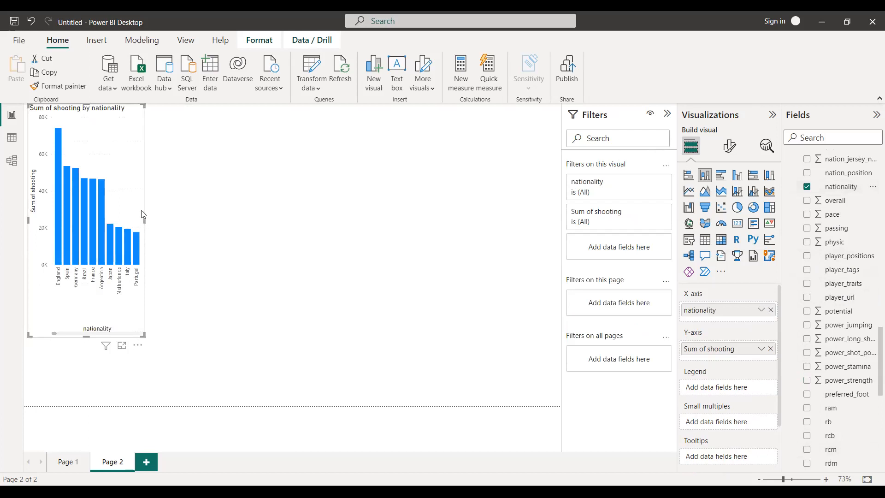
Step: Widen the column chart across most of the page and reduce its height to about the upper half
{"action": "left_click_drag", "start_coordinate": [162, 216], "coordinate": [307, 235]}
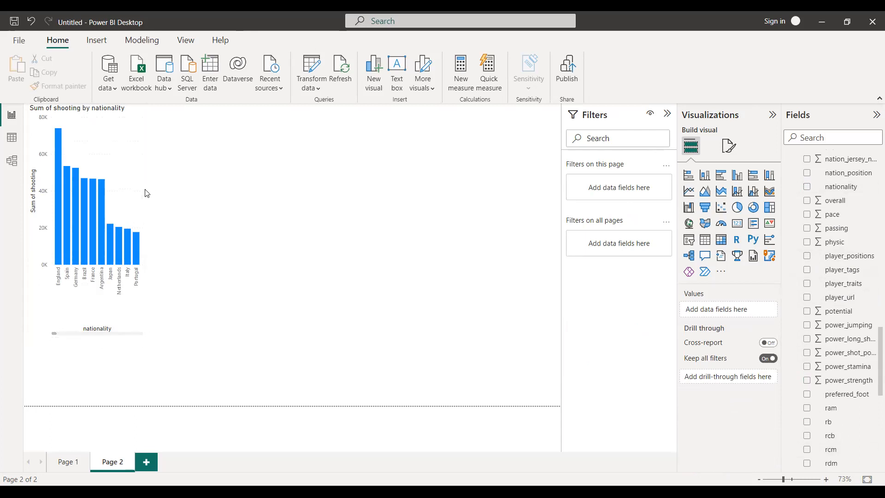
{"action": "left_click", "coordinate": [144, 213]}
{"action": "left_click_drag", "start_coordinate": [144, 215], "coordinate": [494, 247]}
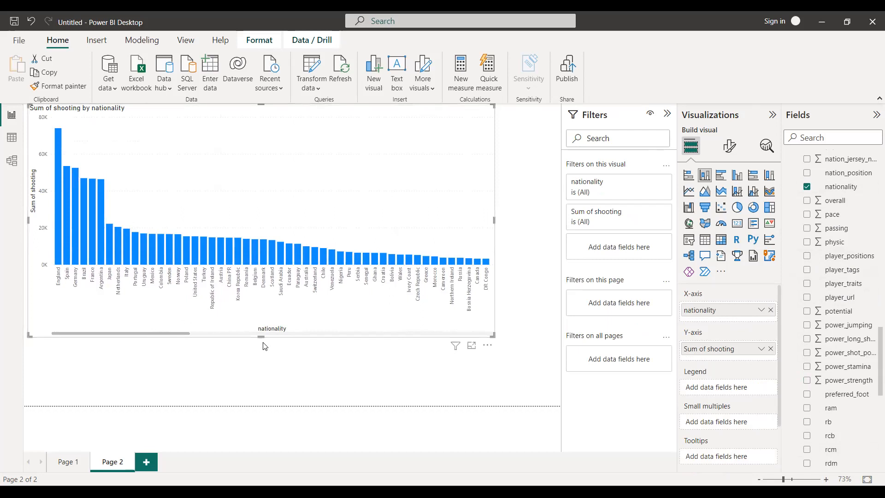
{"action": "left_click_drag", "start_coordinate": [270, 282], "coordinate": [271, 263]}
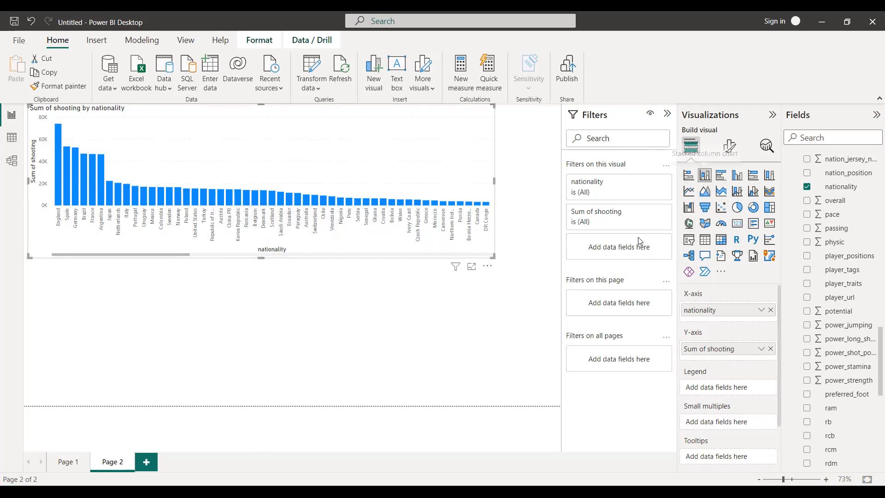
{"action": "left_click", "coordinate": [475, 343]}
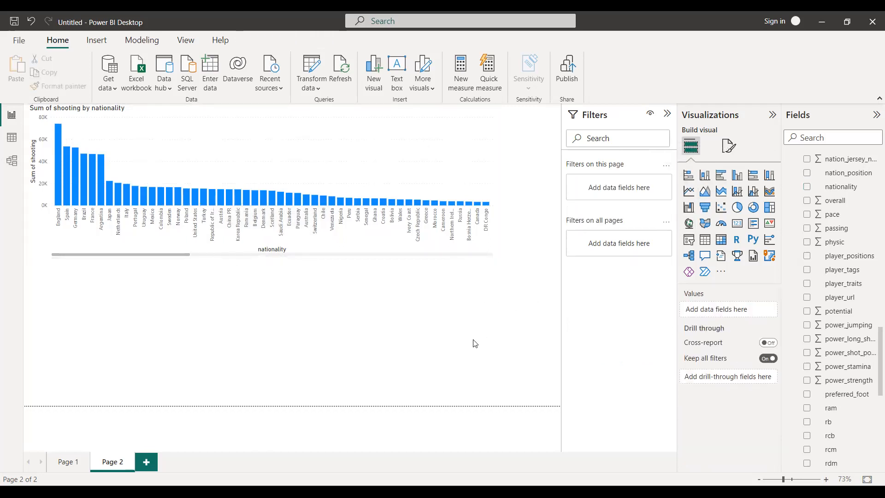
{"action": "left_click", "coordinate": [383, 204]}
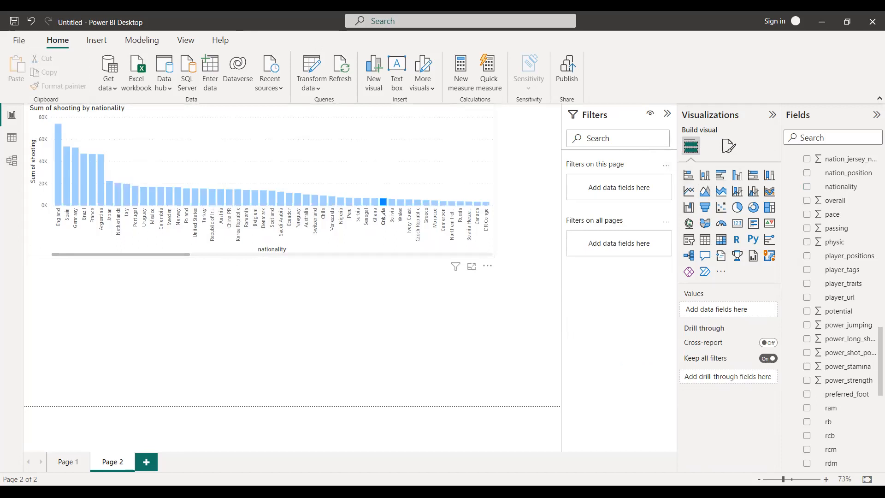
{"action": "left_click", "coordinate": [328, 254]}
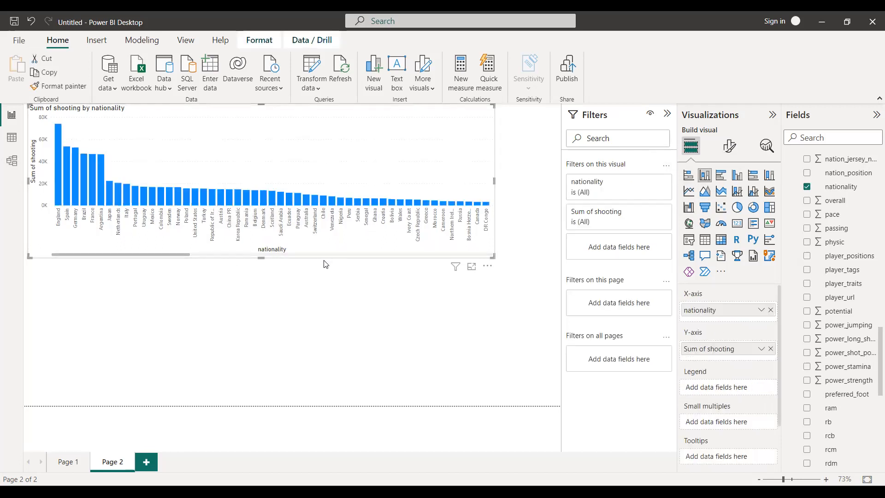
Step: Add a second stacked column chart below the shooting by nationality chart, matching its width
{"action": "left_click", "coordinate": [356, 319]}
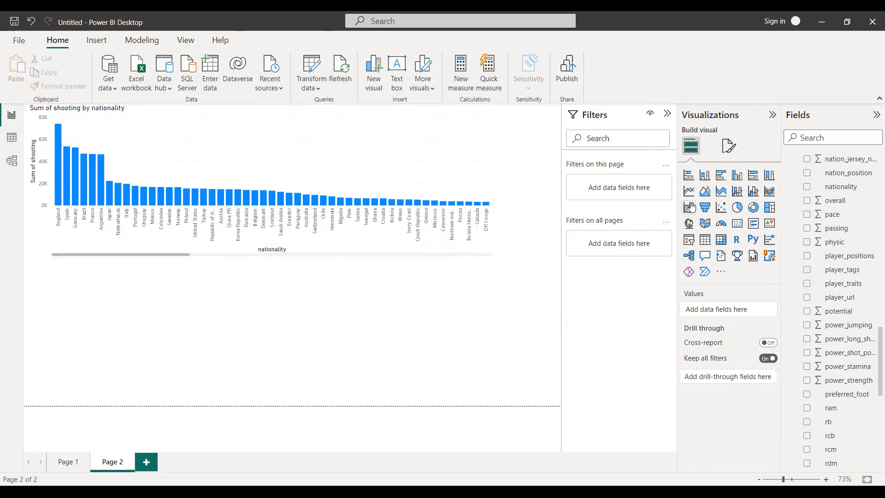
{"action": "left_click", "coordinate": [705, 176]}
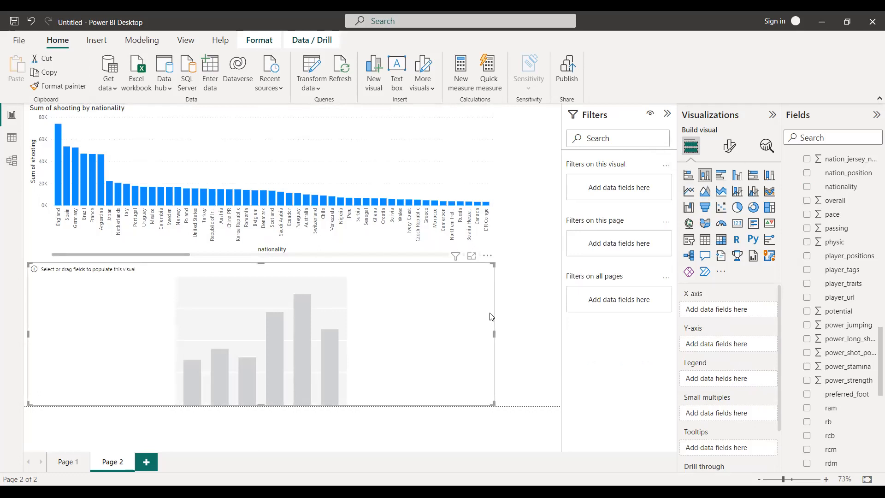
Step: Plot the sum of value_eur by nationality in the empty stacked column chart
{"action": "left_click", "coordinate": [805, 189]}
{"action": "scroll", "coordinate": [828, 318], "scroll_direction": "down", "scroll_amount": 4}
{"action": "scroll", "coordinate": [828, 318], "scroll_direction": "down", "scroll_amount": 3}
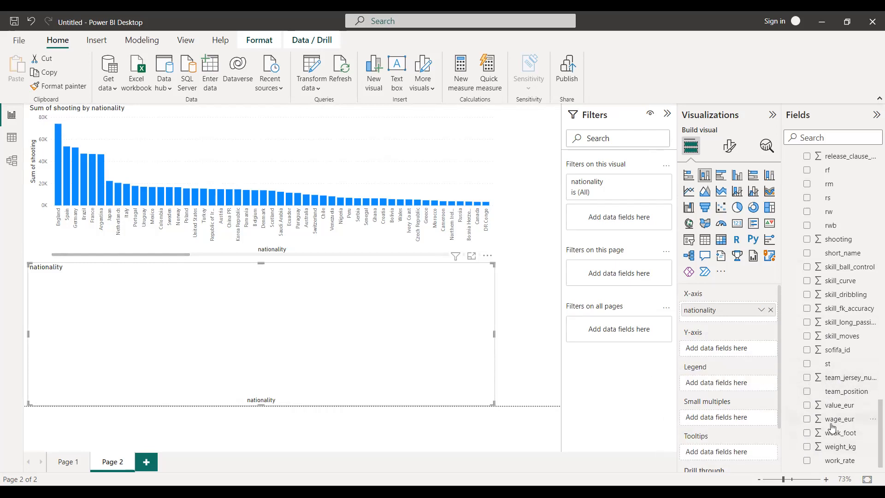
{"action": "left_click", "coordinate": [806, 405]}
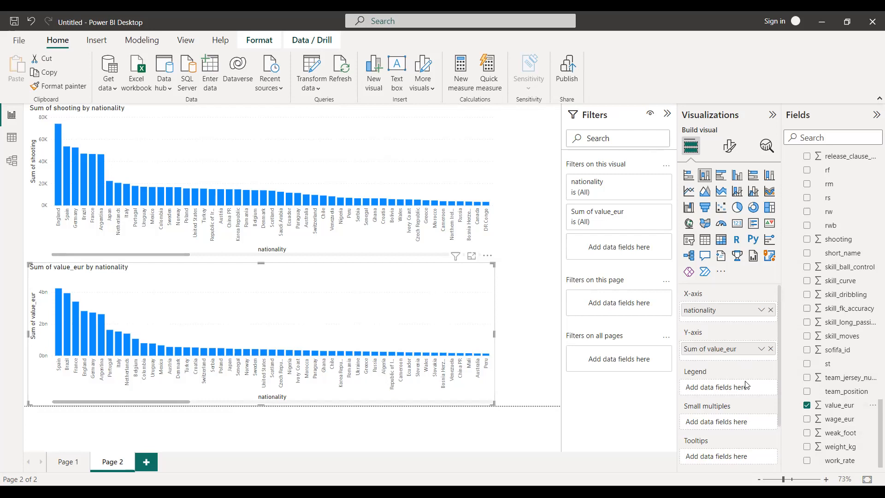
Step: Narrow both column charts to the same width, leaving a free strip beside them on the page
{"action": "left_click_drag", "start_coordinate": [494, 334], "coordinate": [464, 335]}
{"action": "left_click", "coordinate": [443, 212]}
{"action": "left_click", "coordinate": [476, 167]}
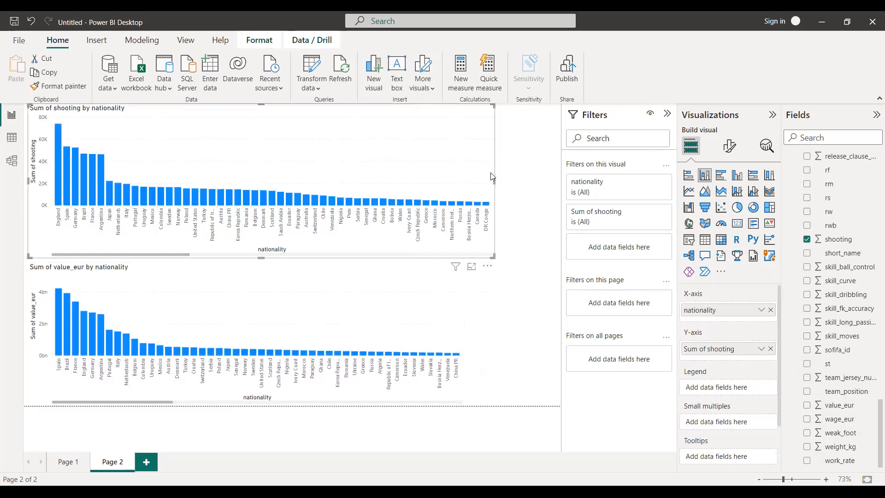
{"action": "left_click_drag", "start_coordinate": [494, 179], "coordinate": [464, 182]}
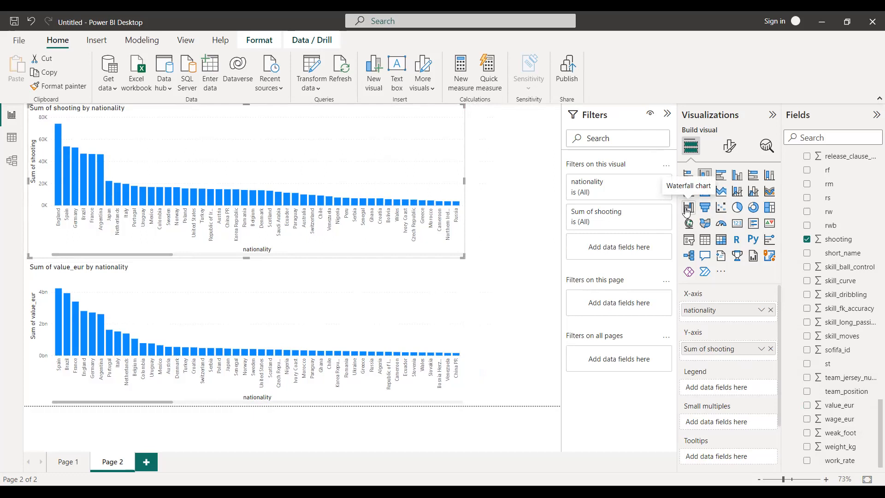
Step: Try the shooting by nationality visual as a funnel chart and switch it back to a stacked column chart
{"action": "left_click", "coordinate": [728, 146]}
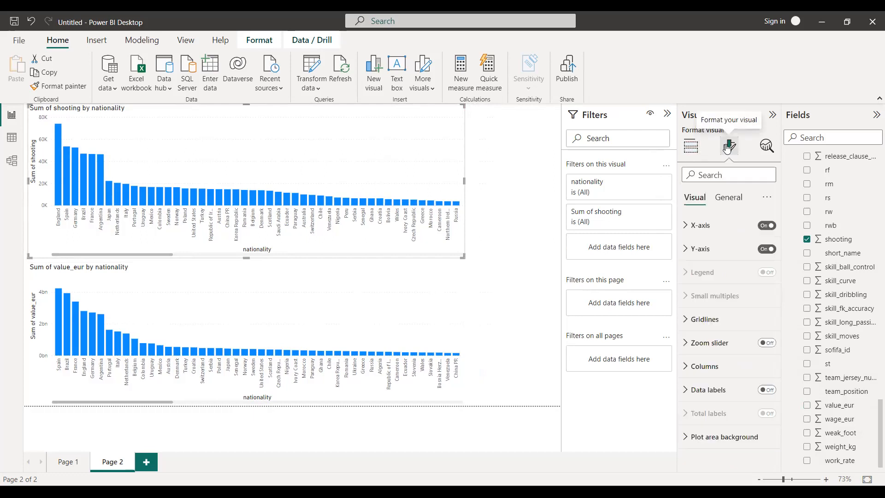
{"action": "left_click", "coordinate": [691, 146]}
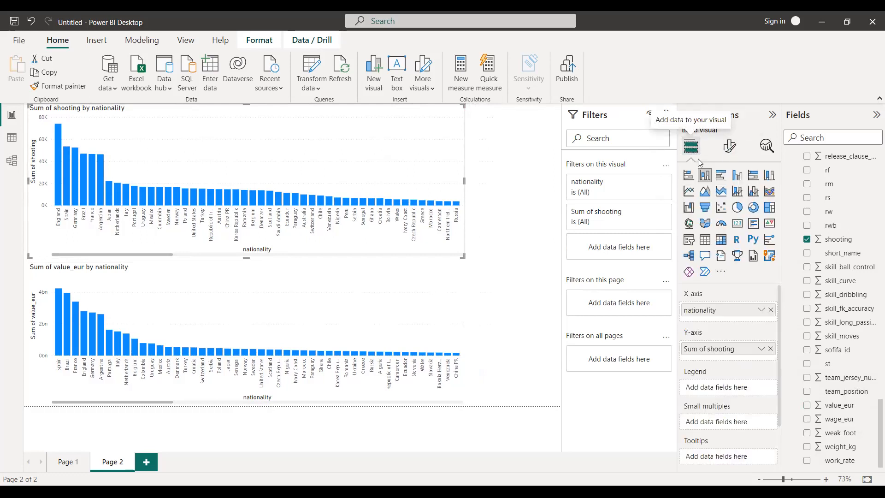
{"action": "left_click", "coordinate": [705, 208]}
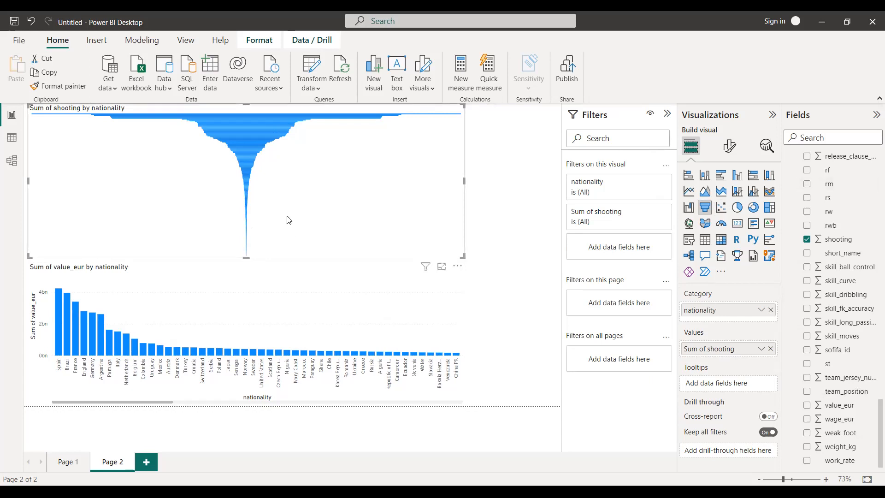
{"action": "left_click", "coordinate": [704, 178]}
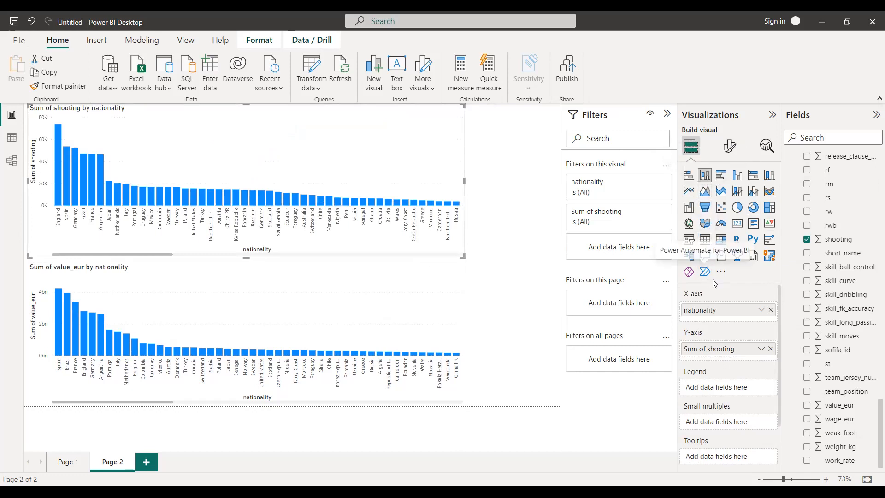
{"action": "left_click", "coordinate": [723, 273]}
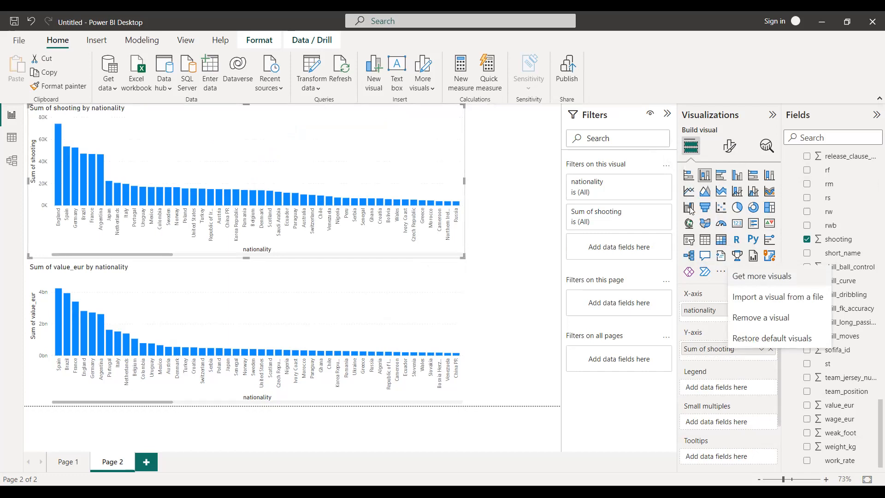
{"action": "left_click", "coordinate": [534, 239]}
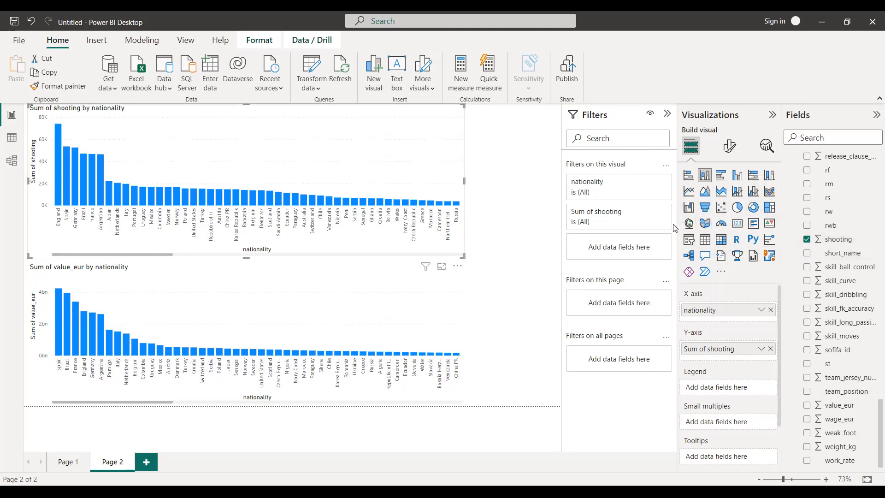
Step: Add a new report page with a large scatter chart plotting sum of skill_dribbling on X against sum of weight_kg on Y
{"action": "left_click", "coordinate": [148, 462]}
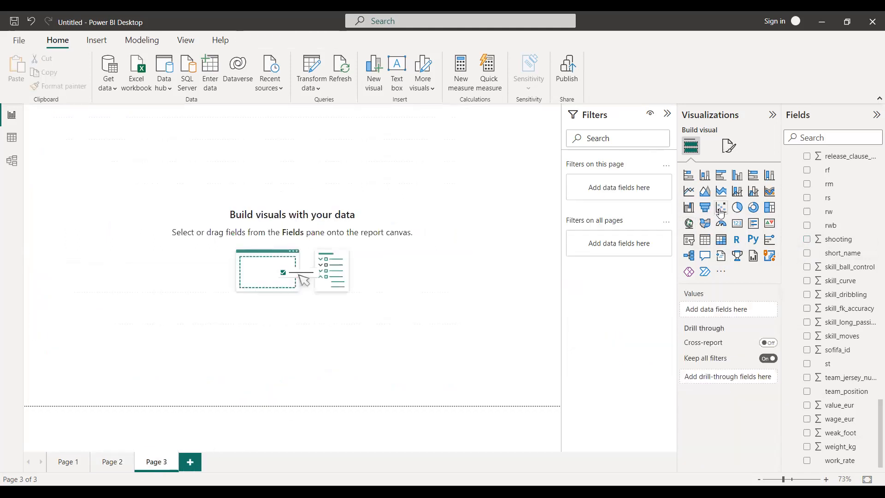
{"action": "left_click", "coordinate": [722, 208]}
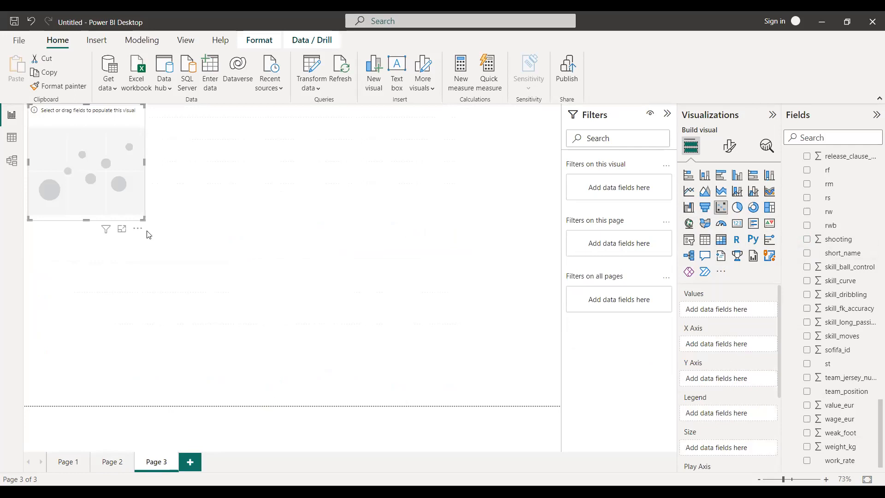
{"action": "left_click_drag", "start_coordinate": [142, 218], "coordinate": [510, 365]}
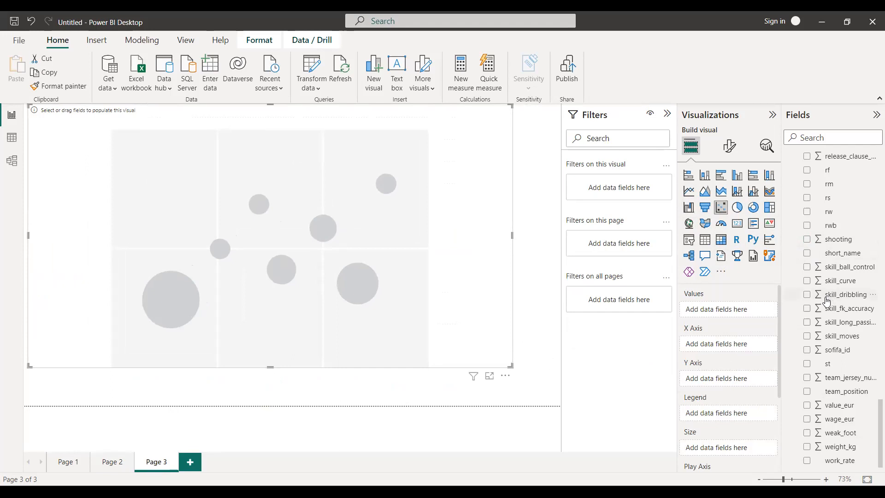
{"action": "left_click", "coordinate": [808, 295]}
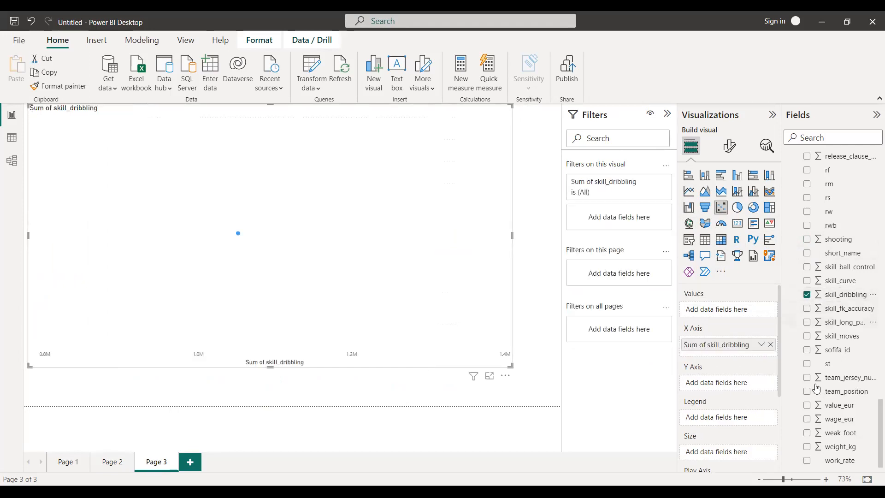
{"action": "left_click", "coordinate": [808, 447]}
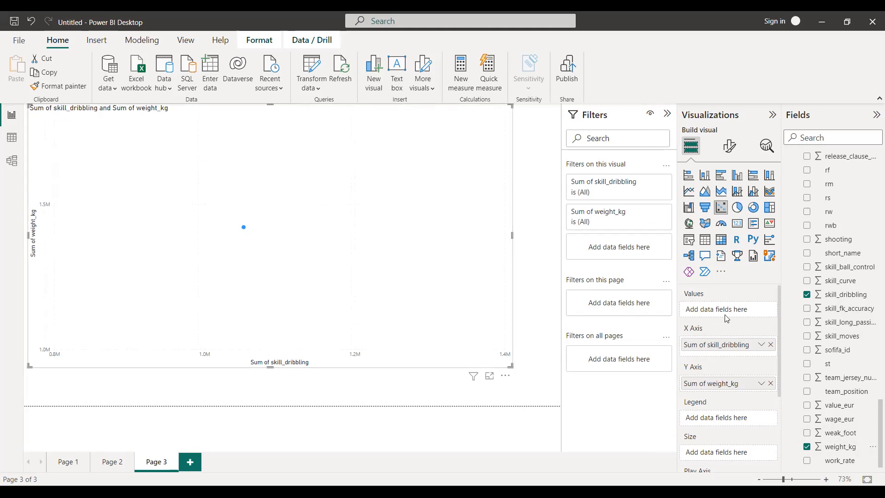
Step: Try splitting the scatter chart's values by body_type and remove that field again
{"action": "scroll", "coordinate": [870, 279], "scroll_direction": "up", "scroll_amount": 5}
{"action": "scroll", "coordinate": [870, 280], "scroll_direction": "up", "scroll_amount": 10}
{"action": "scroll", "coordinate": [870, 282], "scroll_direction": "up", "scroll_amount": 12}
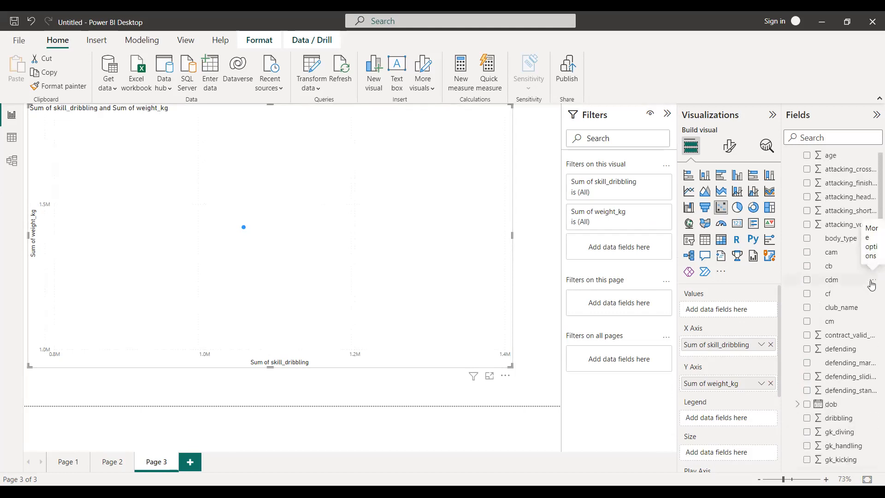
{"action": "left_click", "coordinate": [805, 239]}
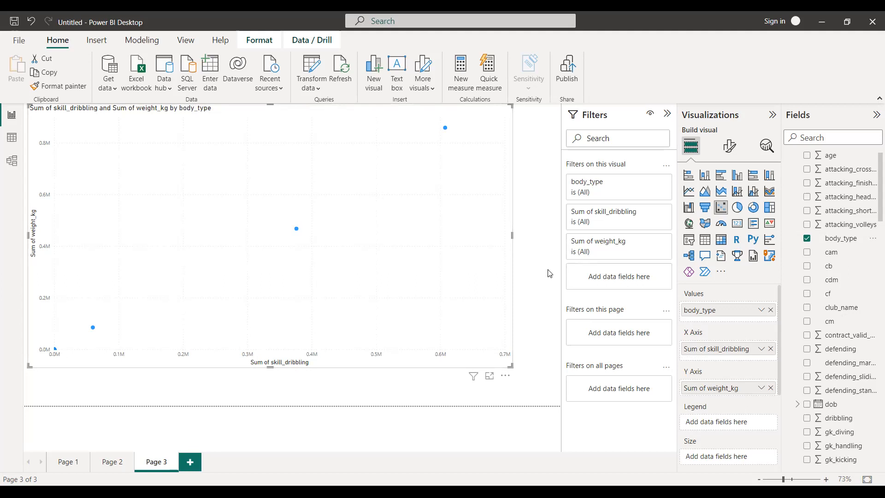
{"action": "left_click", "coordinate": [806, 239]}
Step: Split the scatter chart by league_name as its legend
{"action": "scroll", "coordinate": [823, 323], "scroll_direction": "down", "scroll_amount": 2}
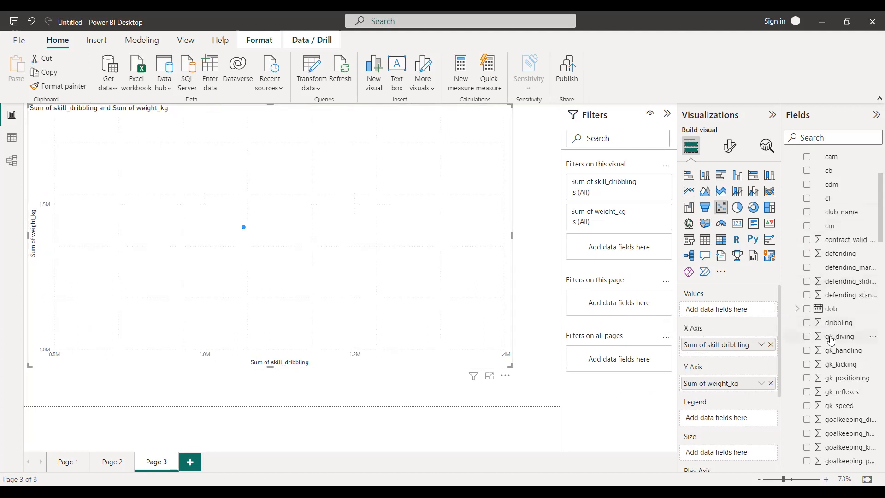
{"action": "scroll", "coordinate": [829, 341], "scroll_direction": "down", "scroll_amount": 5}
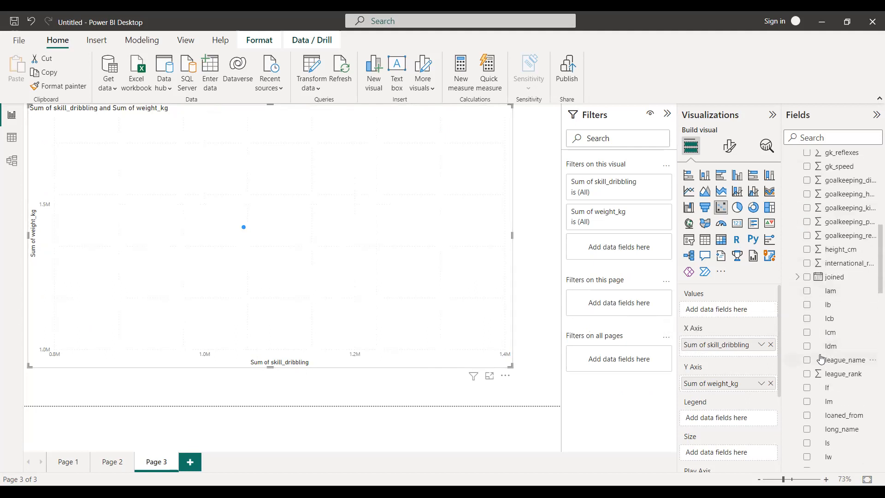
{"action": "scroll", "coordinate": [818, 359], "scroll_direction": "down", "scroll_amount": 2}
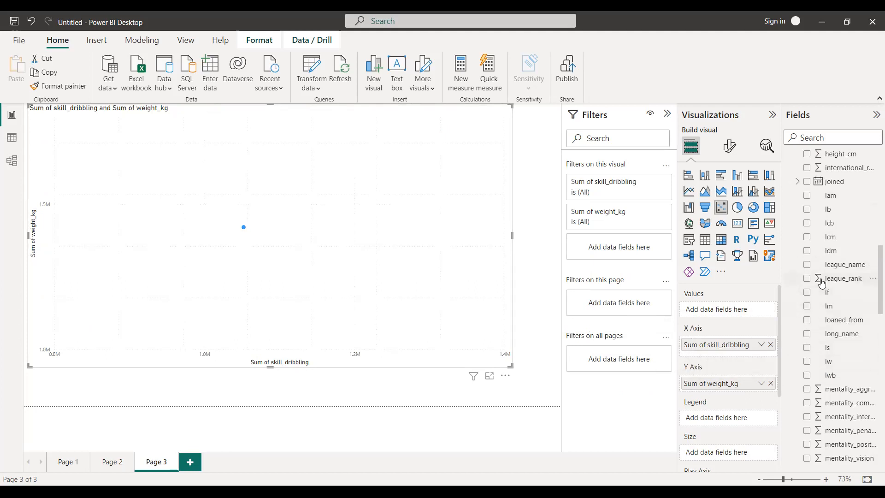
{"action": "left_click", "coordinate": [807, 265]}
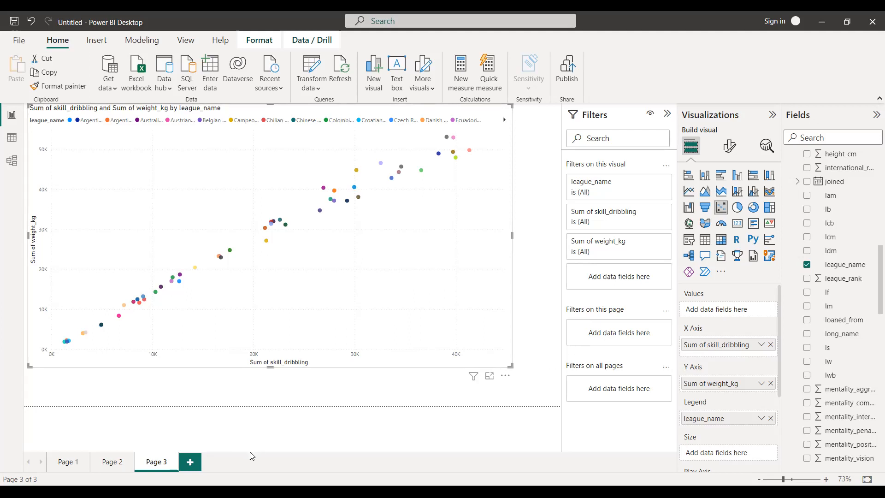
Step: Add a fourth report page with an empty gauge visual and enlarge it to nearly half the page width
{"action": "left_click", "coordinate": [191, 461]}
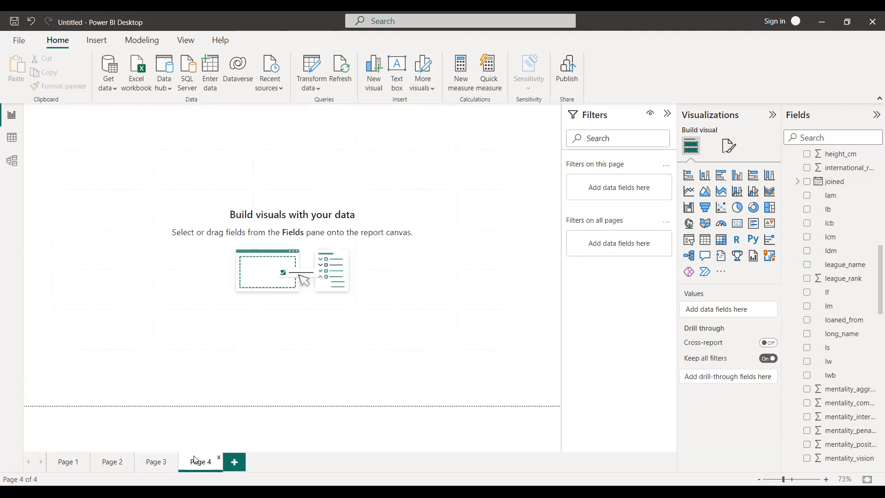
{"action": "left_click", "coordinate": [722, 224]}
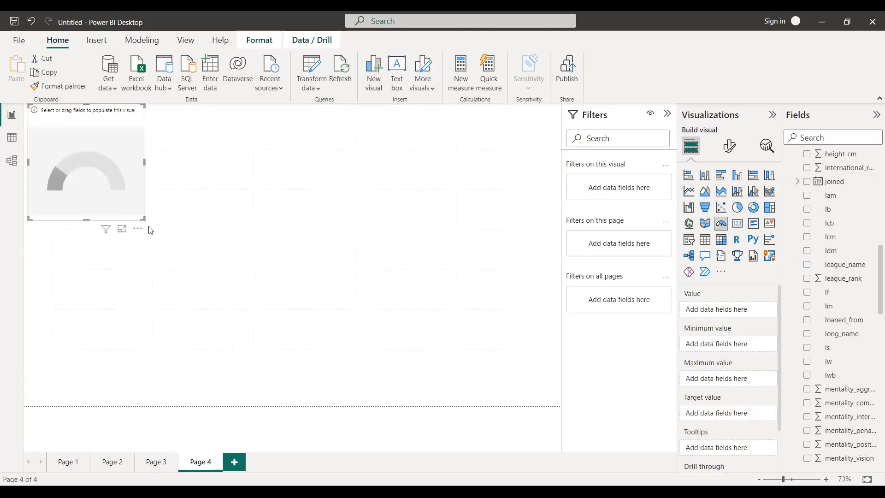
{"action": "left_click_drag", "start_coordinate": [143, 219], "coordinate": [250, 265]}
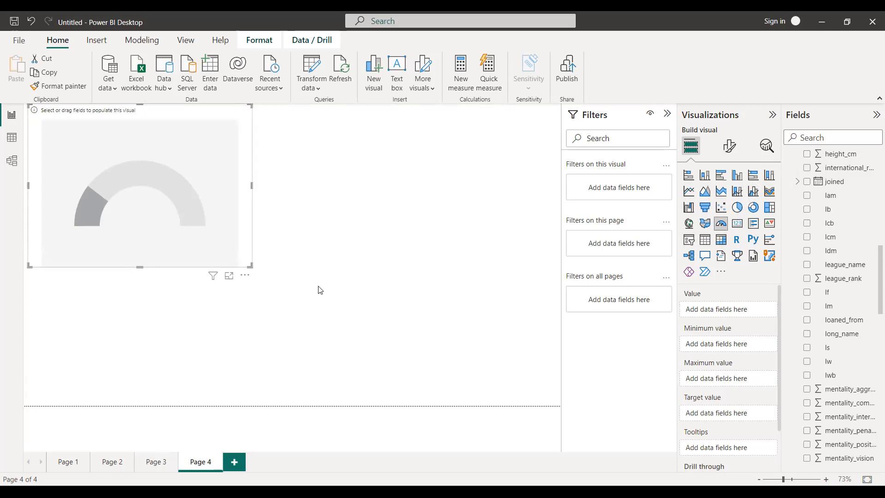
{"action": "left_click", "coordinate": [345, 285]}
Step: Add a slicer to Page 2 in the free strip beside the column charts and shift it lower
{"action": "left_click", "coordinate": [116, 461]}
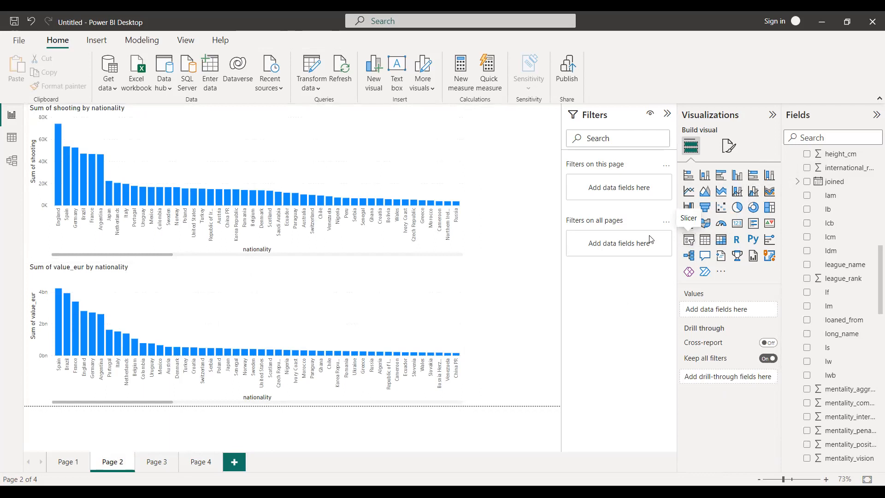
{"action": "left_click", "coordinate": [688, 240]}
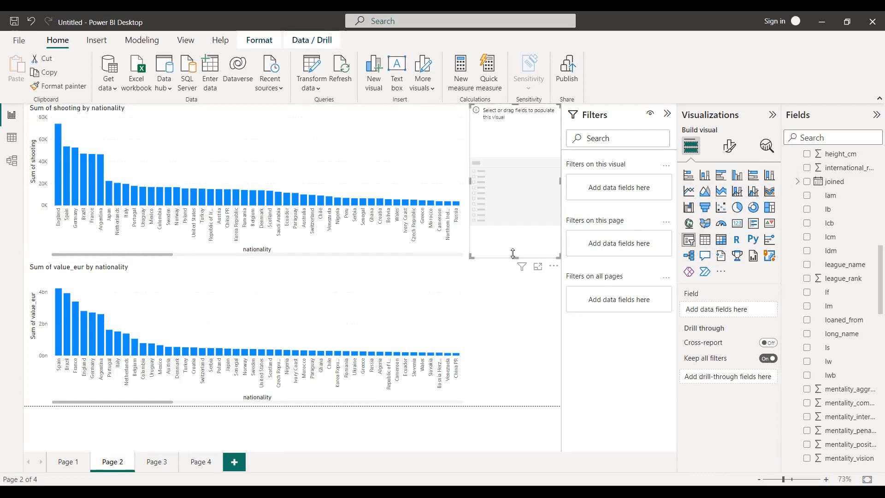
{"action": "left_click_drag", "start_coordinate": [516, 258], "coordinate": [515, 348]}
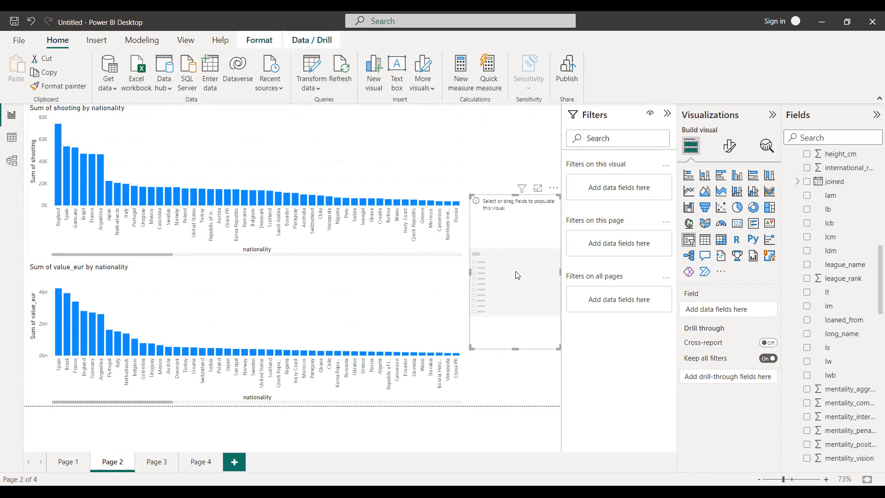
Step: Assign the nationality field to the slicer and stretch it to the full height of the page
{"action": "scroll", "coordinate": [873, 286], "scroll_direction": "up", "scroll_amount": 5}
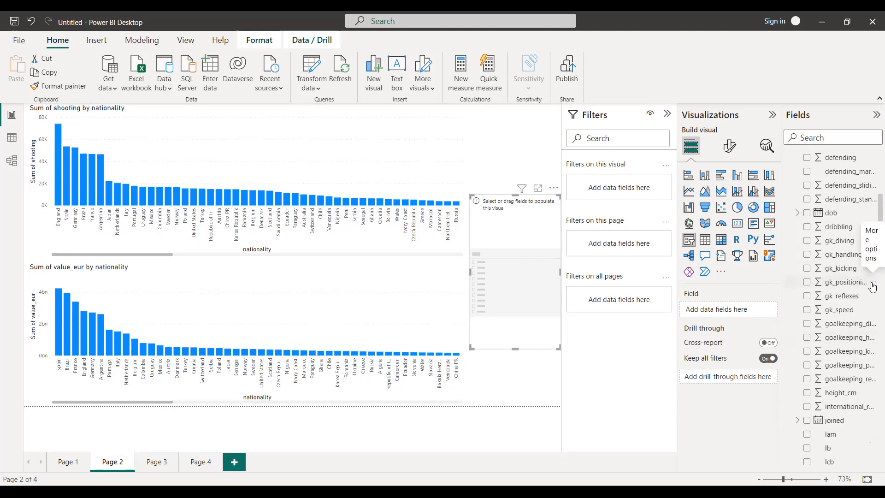
{"action": "scroll", "coordinate": [861, 291], "scroll_direction": "down", "scroll_amount": 5}
{"action": "scroll", "coordinate": [860, 296], "scroll_direction": "down", "scroll_amount": 8}
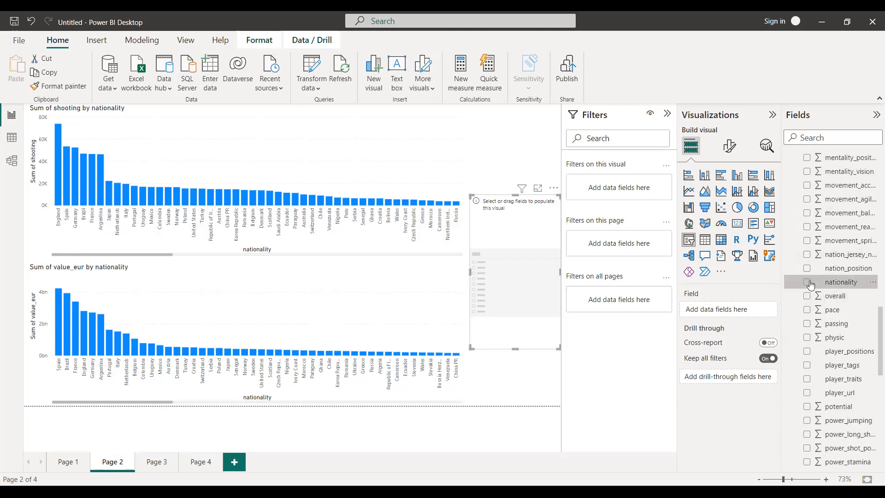
{"action": "left_click", "coordinate": [807, 282]}
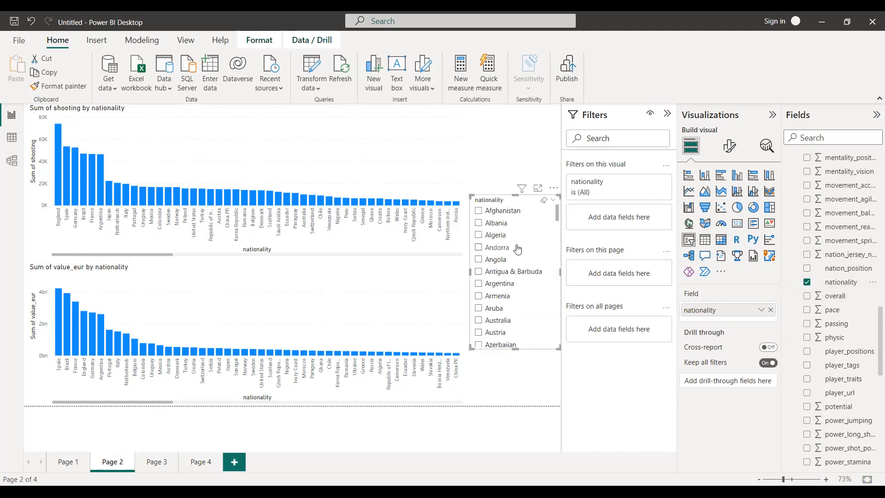
{"action": "left_click_drag", "start_coordinate": [516, 194], "coordinate": [523, 112]}
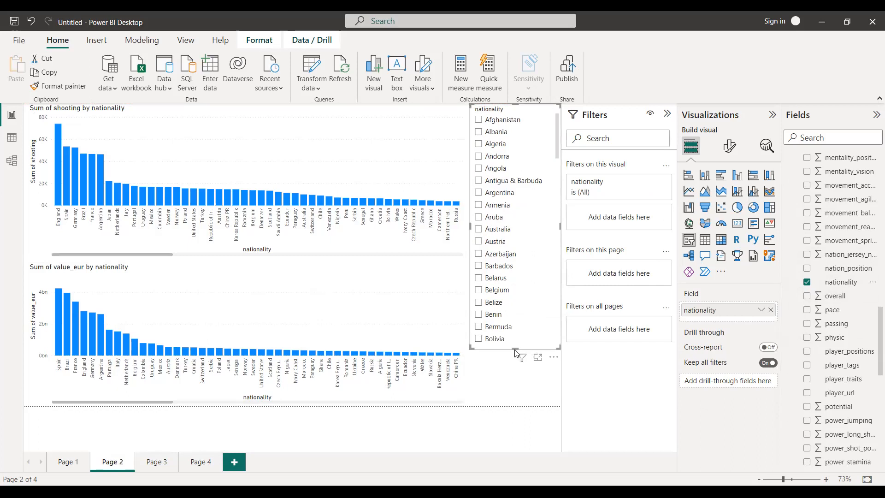
{"action": "left_click_drag", "start_coordinate": [514, 347], "coordinate": [516, 404]}
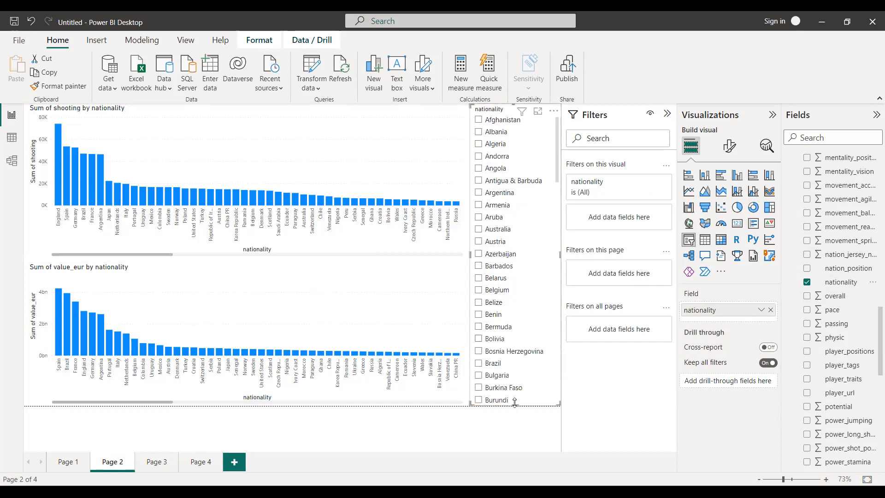
Step: Filter both column charts to Australia with the nationality slicer, and switch the selection to Afghanistan
{"action": "left_click", "coordinate": [478, 231]}
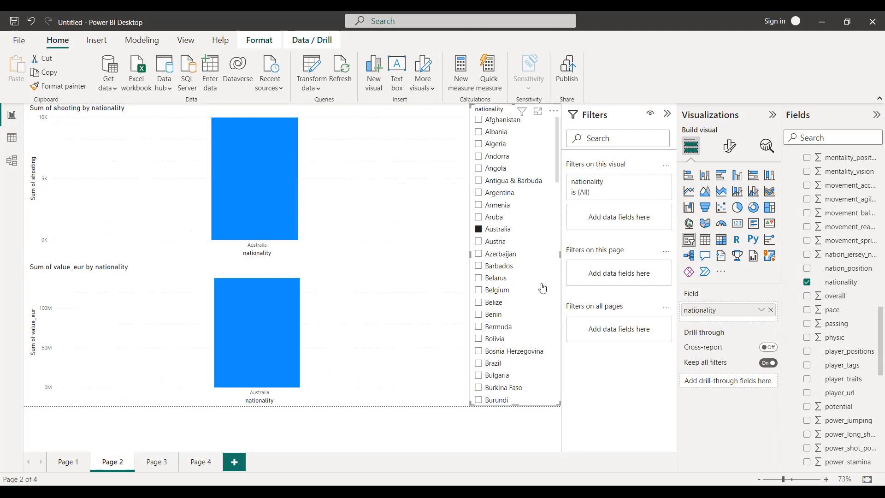
{"action": "mouse_move", "coordinate": [285, 226]}
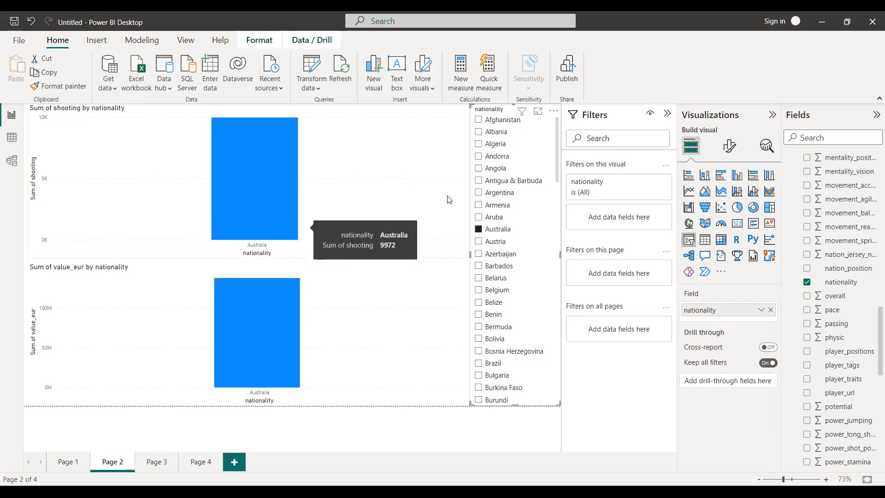
{"action": "left_click", "coordinate": [479, 121]}
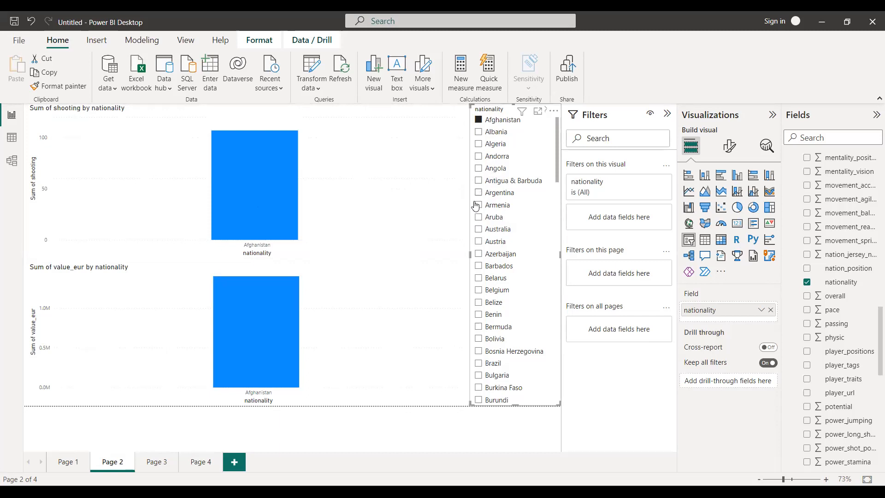
Step: Switch the nationality slicer's selection to Albania and to Andorra, filtering both column charts each time
{"action": "left_click", "coordinate": [479, 132]}
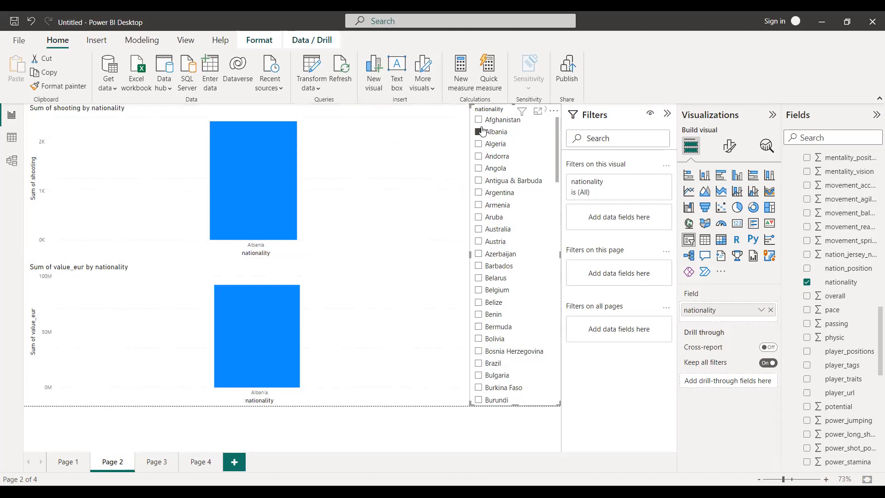
{"action": "left_click", "coordinate": [480, 158]}
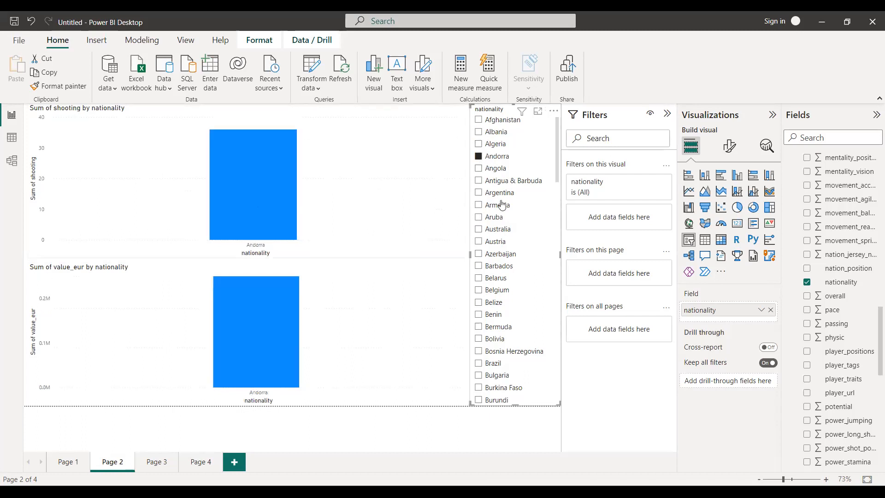
Step: Examine the slicer's additional options and applied filters, view it in focus mode, and return to the report
{"action": "left_click", "coordinate": [552, 114]}
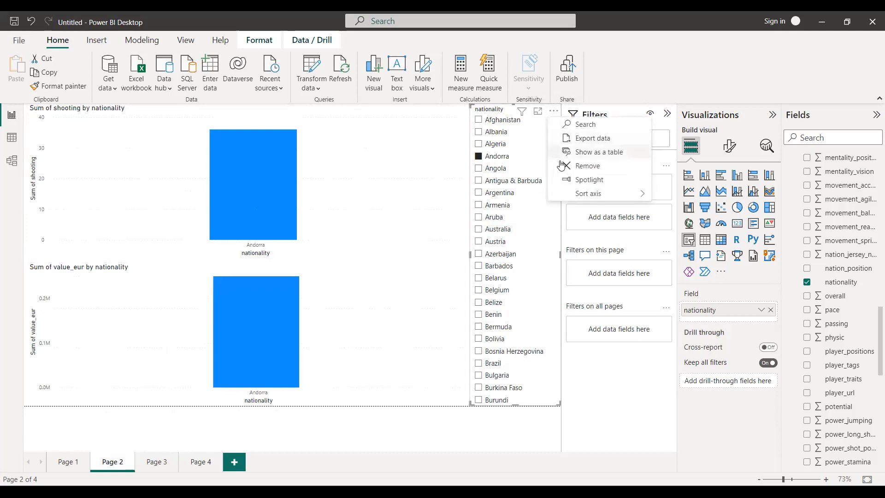
{"action": "left_click", "coordinate": [523, 115]}
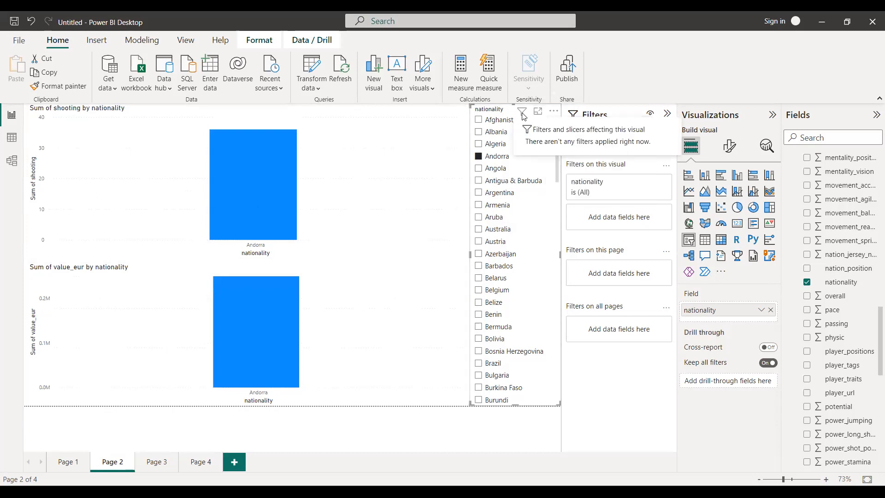
{"action": "left_click", "coordinate": [538, 112]}
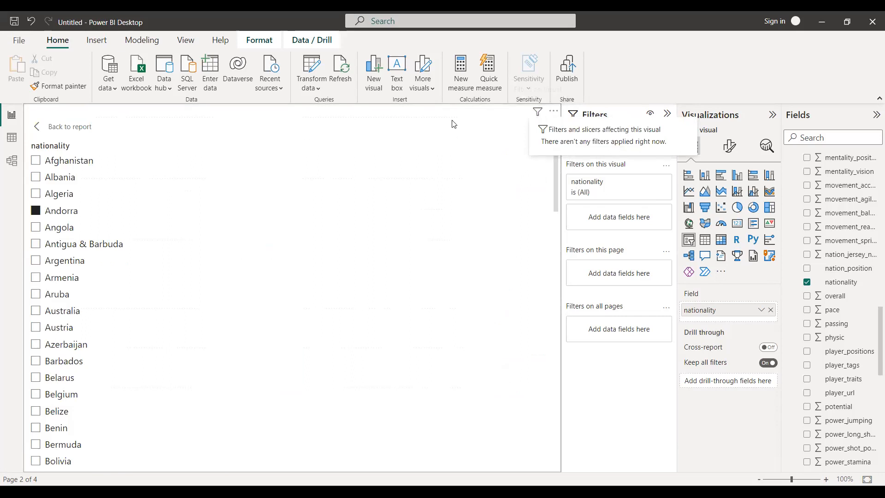
{"action": "left_click", "coordinate": [54, 127]}
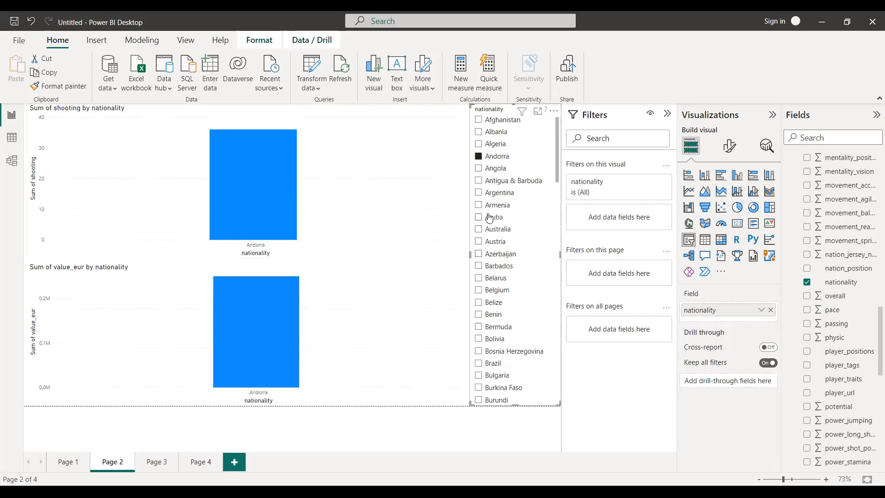
{"action": "mouse_move", "coordinate": [523, 114]}
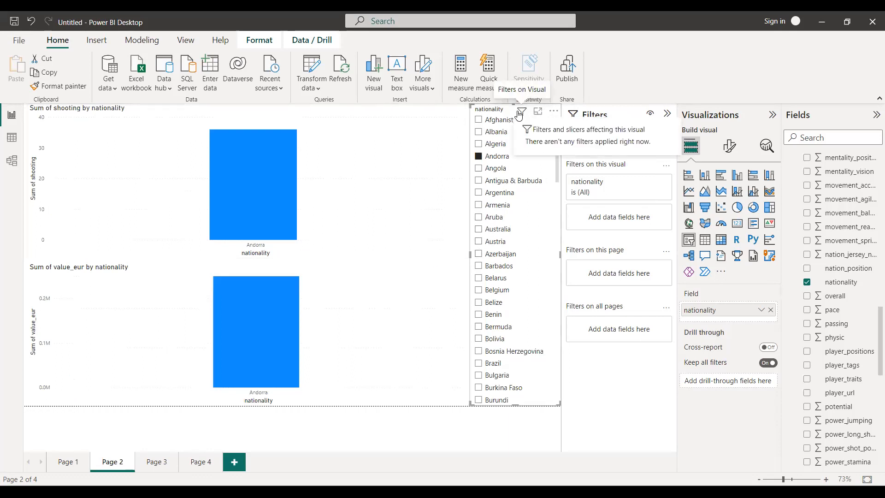
Step: Turn on Spotlight for the nationality slicer and switch its selection to Angola and to Antigua & Barbuda
{"action": "left_click", "coordinate": [553, 112]}
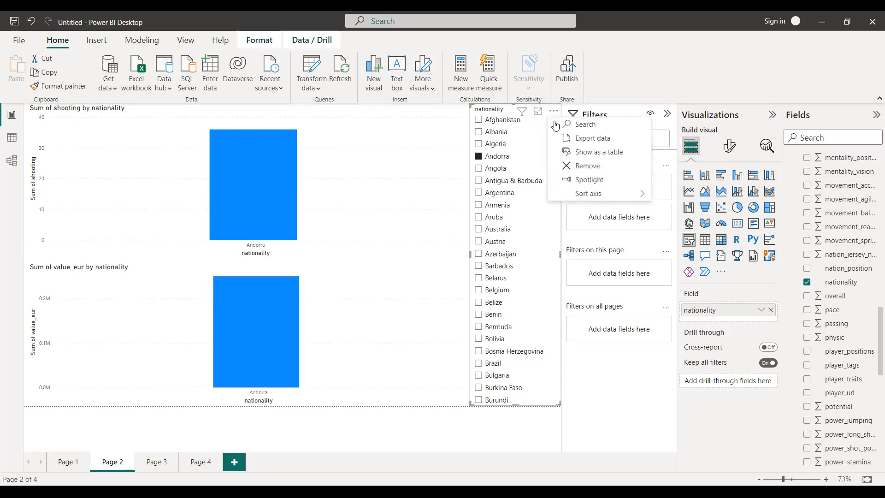
{"action": "left_click", "coordinate": [566, 180]}
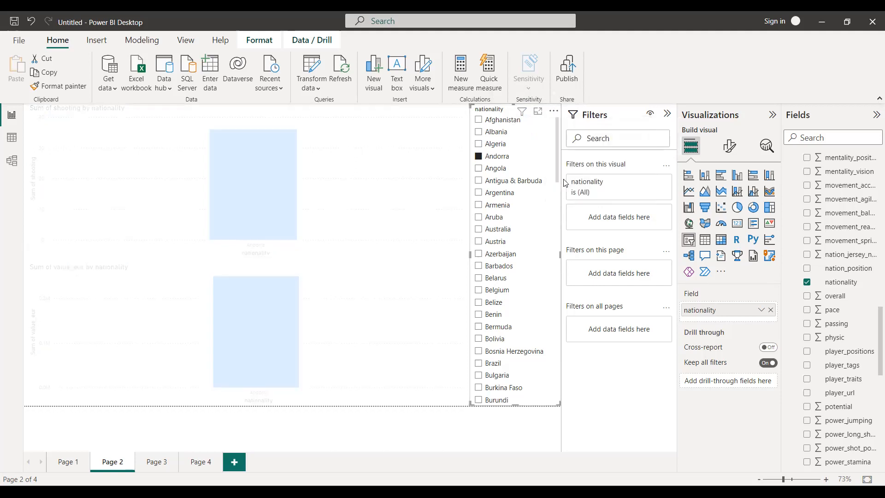
{"action": "left_click", "coordinate": [493, 169]}
{"action": "left_click", "coordinate": [485, 182]}
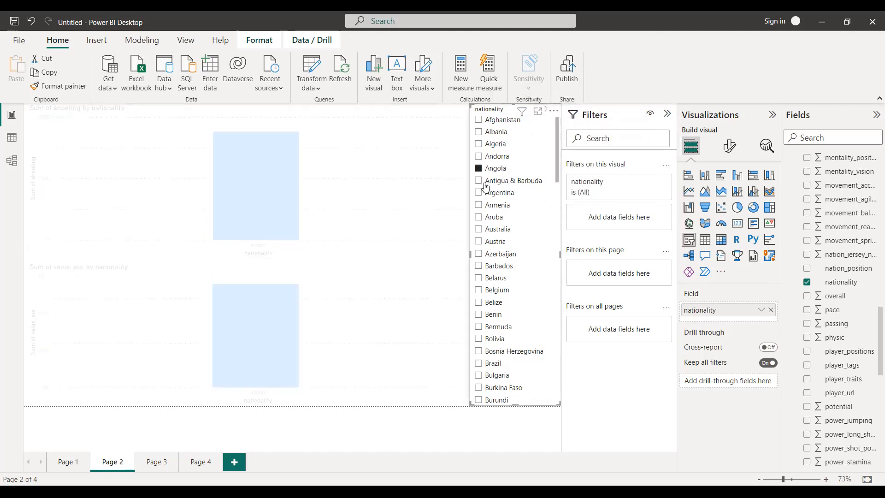
Step: Expand the slicer's visual-level nationality filter and select all of its values
{"action": "scroll", "coordinate": [526, 286], "scroll_direction": "down", "scroll_amount": 15}
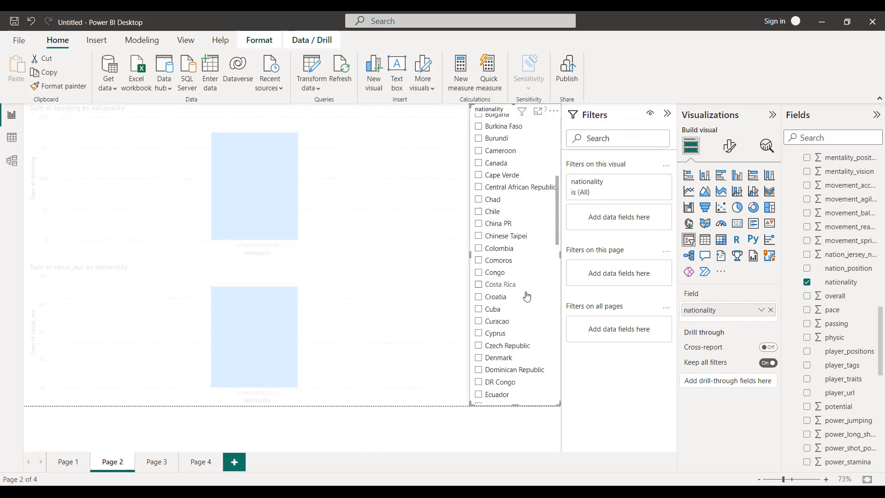
{"action": "scroll", "coordinate": [526, 319], "scroll_direction": "down", "scroll_amount": 7}
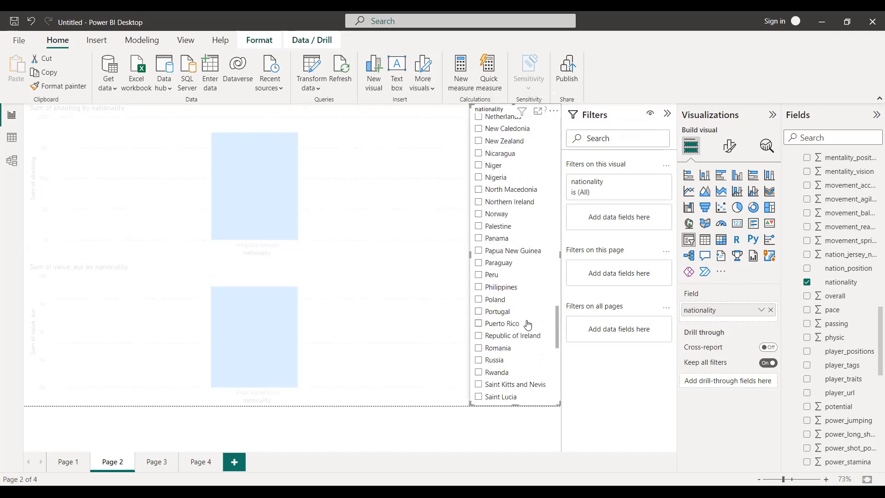
{"action": "scroll", "coordinate": [528, 324], "scroll_direction": "up", "scroll_amount": 5}
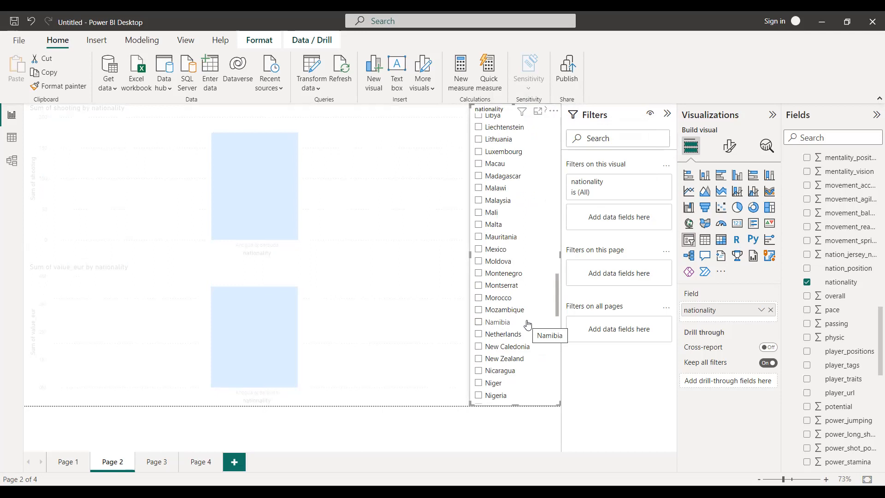
{"action": "left_click", "coordinate": [599, 195]}
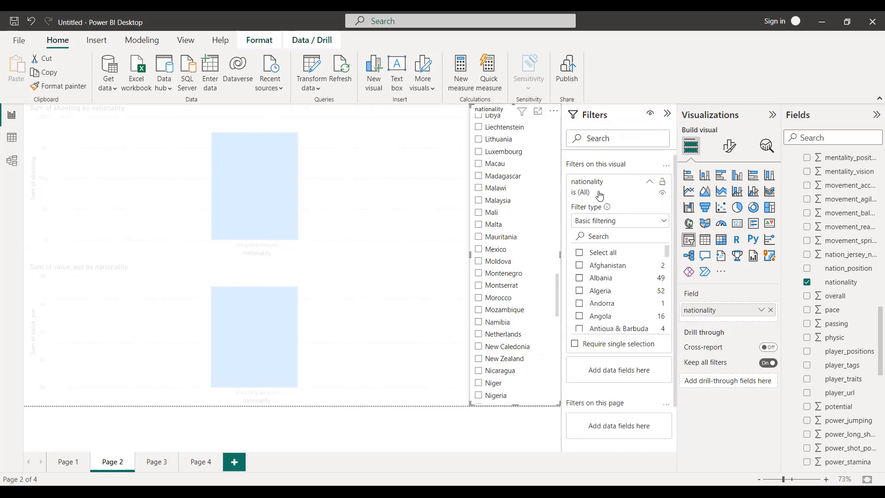
{"action": "left_click", "coordinate": [580, 252]}
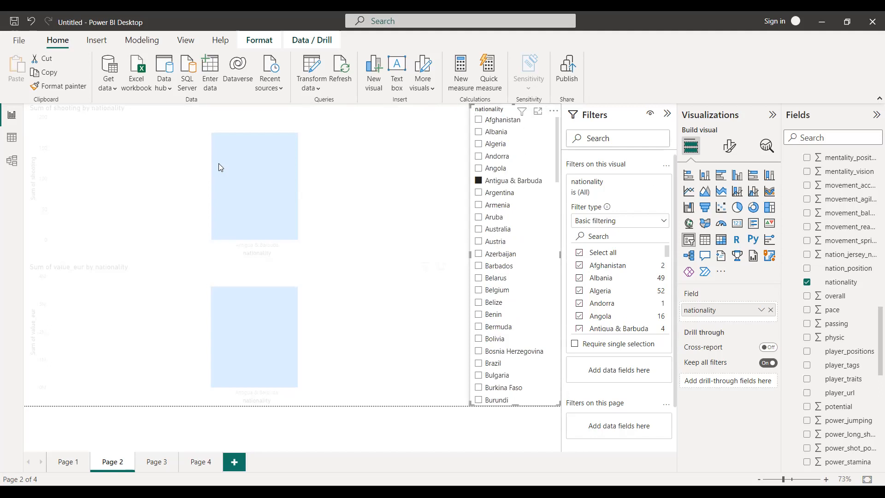
Step: Select Afghanistan, Australia and Austria together in the nationality slicer, and turn off its Spotlight
{"action": "mouse_move", "coordinate": [218, 165]}
{"action": "left_click", "coordinate": [479, 122]}
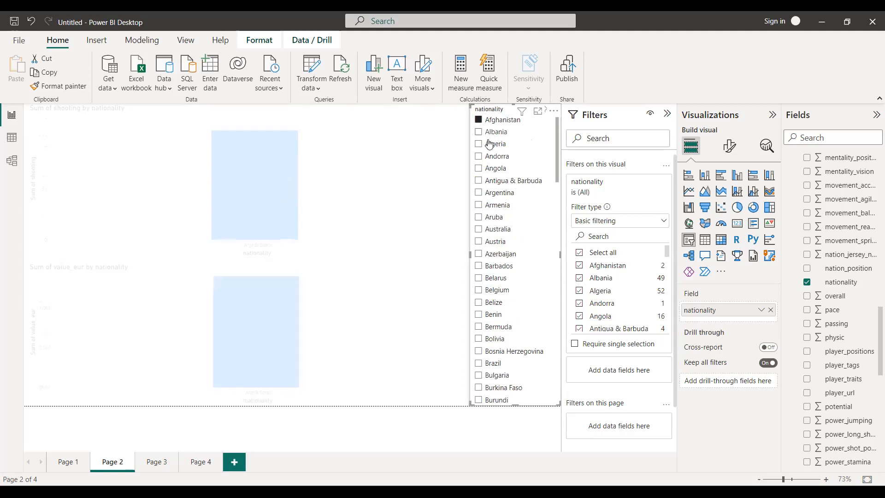
{"action": "left_click", "coordinate": [479, 229], "text": "ctrl"}
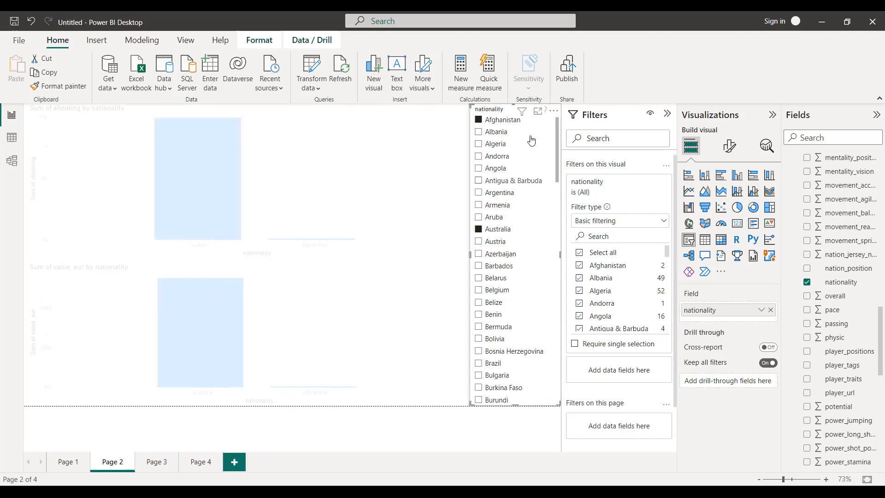
{"action": "left_click", "coordinate": [478, 243], "text": "ctrl"}
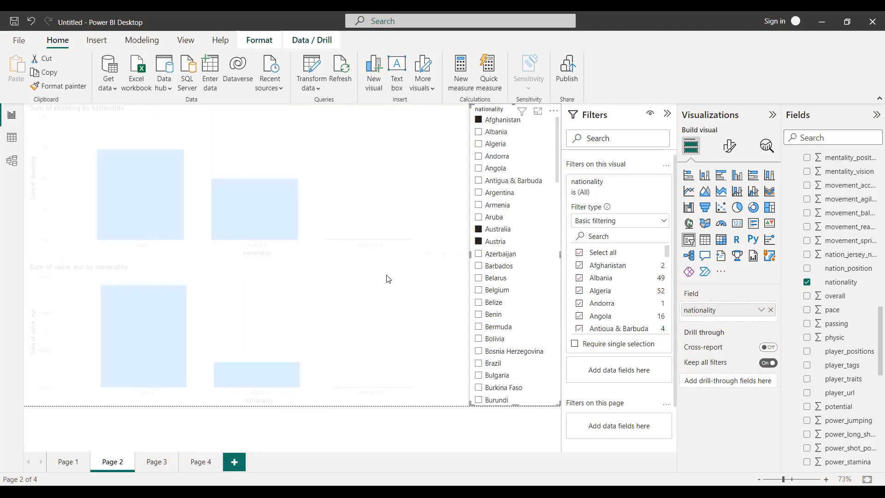
{"action": "left_click", "coordinate": [554, 111]}
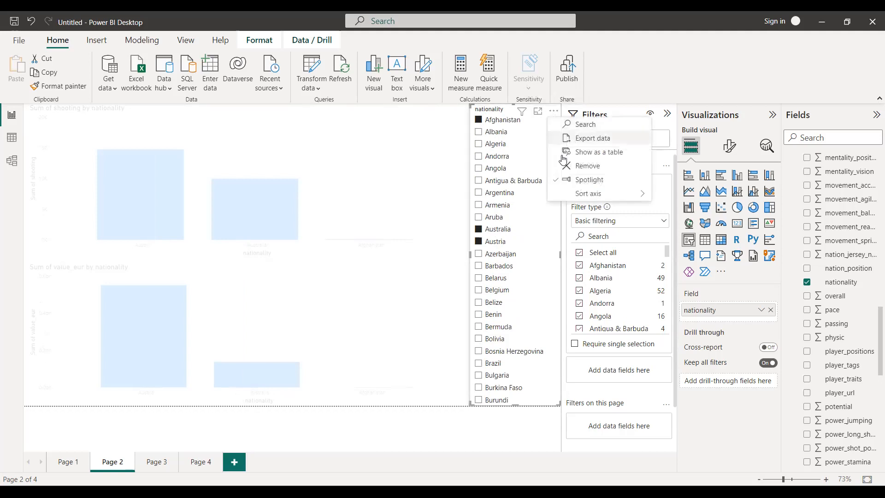
{"action": "left_click", "coordinate": [584, 179]}
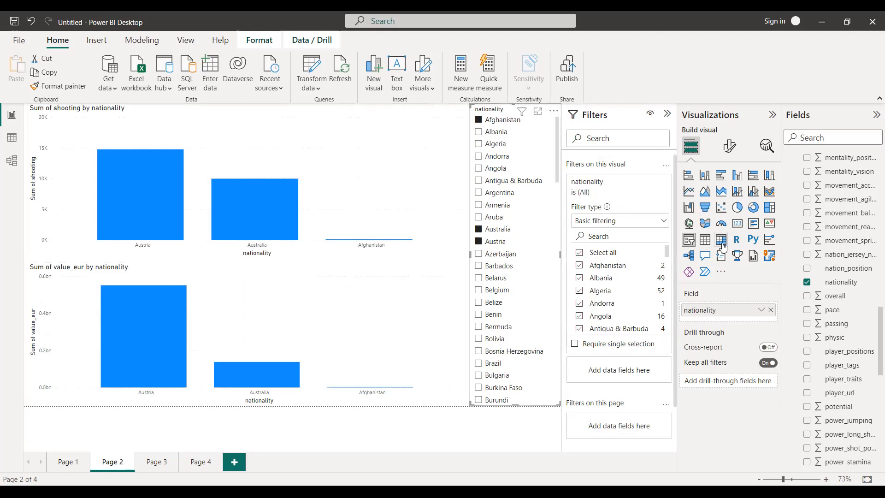
Step: Add Philippines and United States to the nationality slicer's current multiple selection
{"action": "left_click_drag", "start_coordinate": [558, 166], "coordinate": [573, 351]}
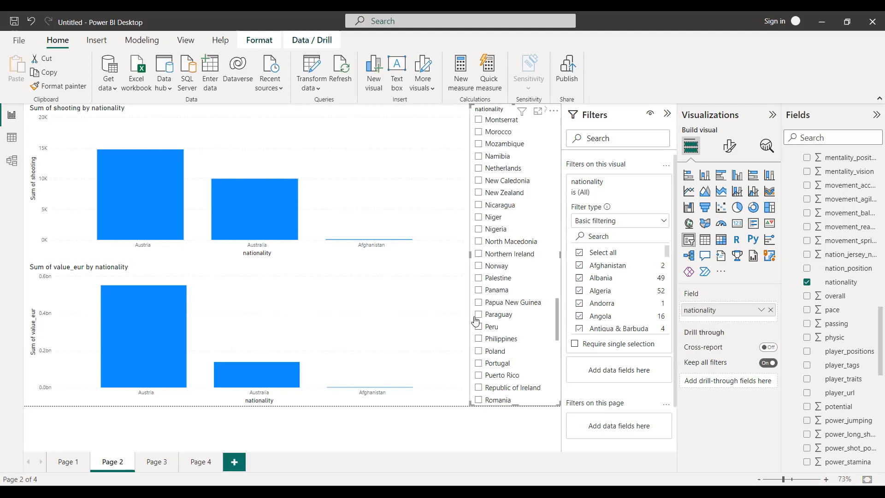
{"action": "left_click", "coordinate": [478, 339]}
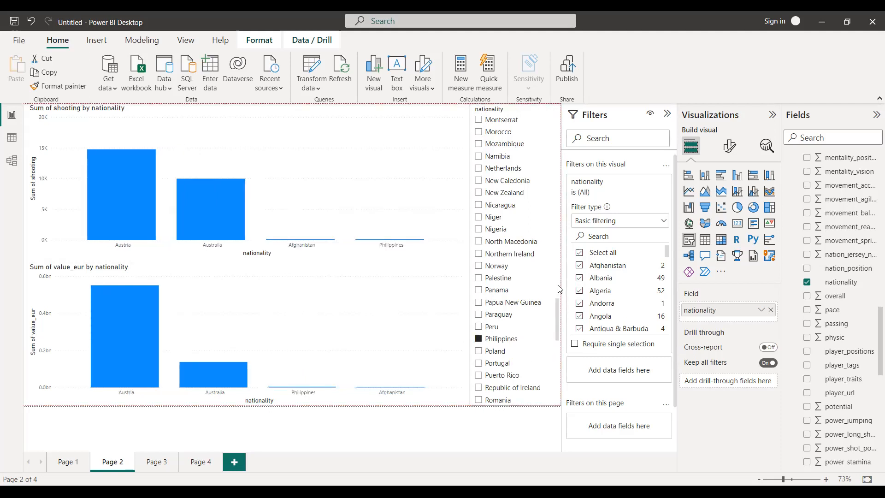
{"action": "left_click_drag", "start_coordinate": [557, 319], "coordinate": [557, 389]}
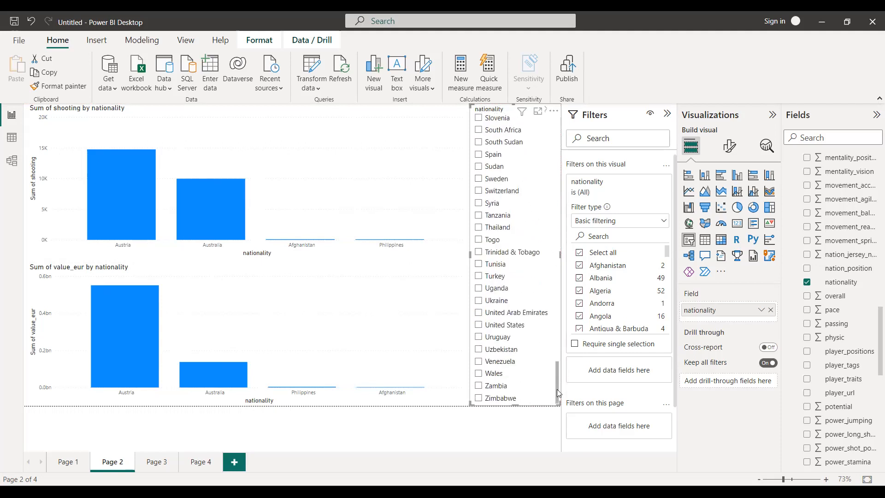
{"action": "left_click", "coordinate": [478, 325]}
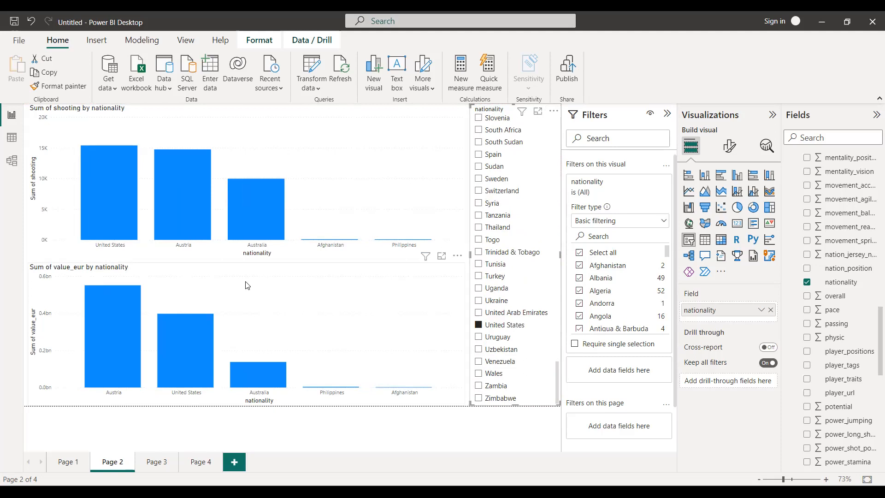
Step: Collapse the filters, visualizations and fields panes to give the report page more room
{"action": "left_click", "coordinate": [311, 152]}
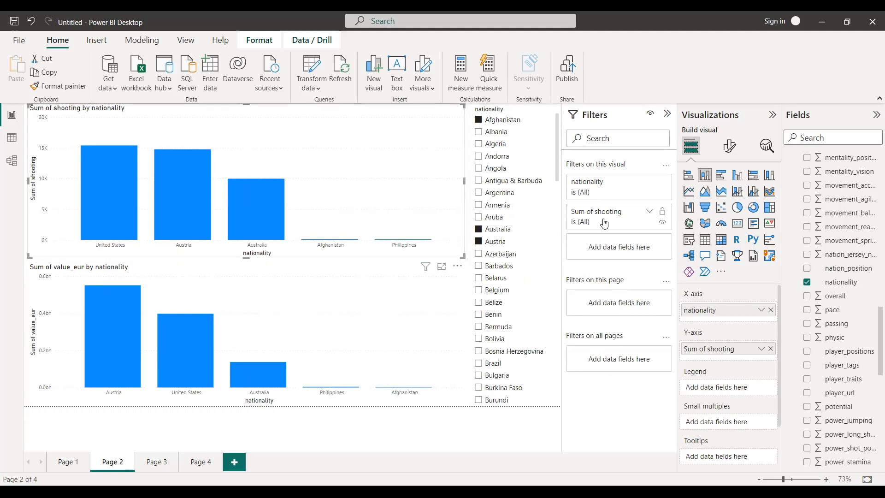
{"action": "left_click", "coordinate": [371, 324]}
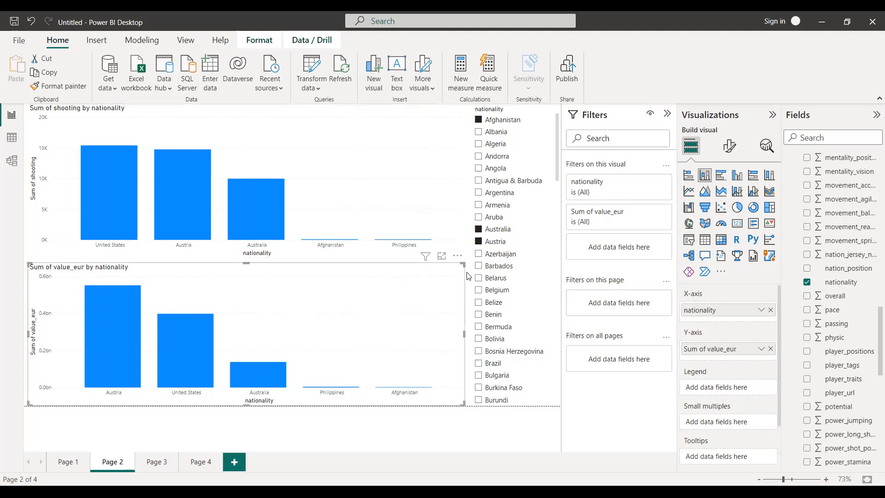
{"action": "left_click", "coordinate": [668, 114]}
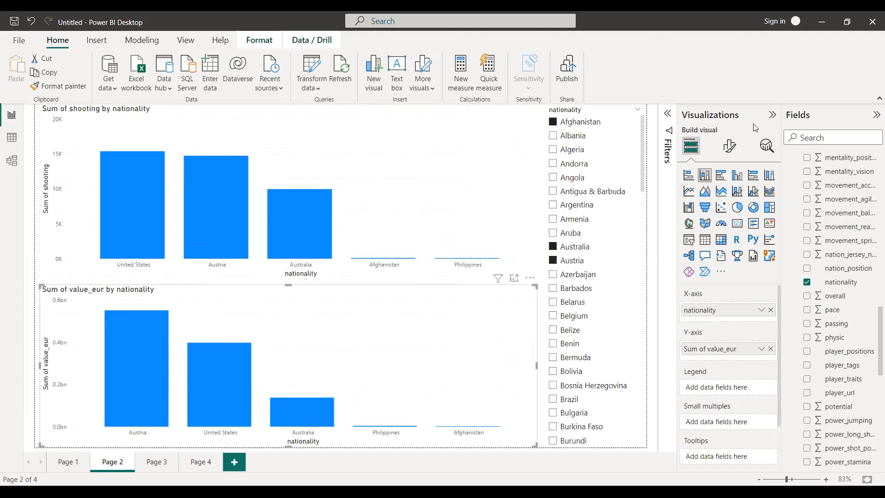
{"action": "left_click", "coordinate": [772, 115]}
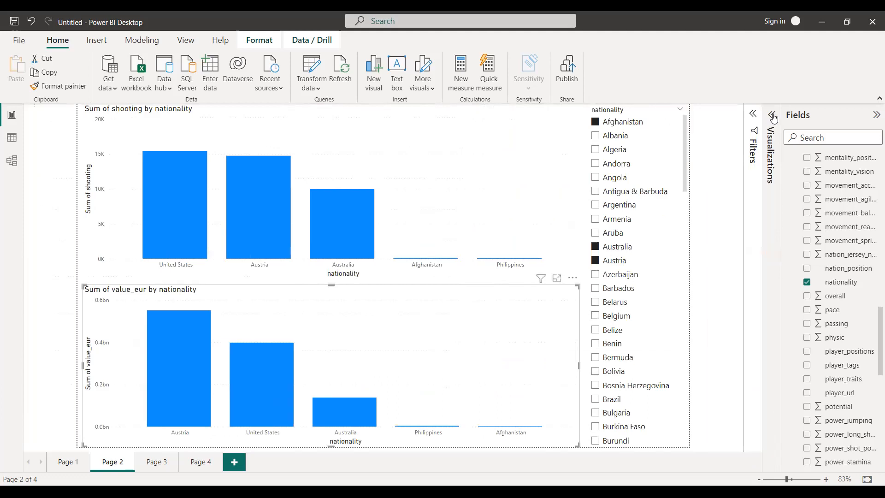
{"action": "left_click", "coordinate": [875, 115]}
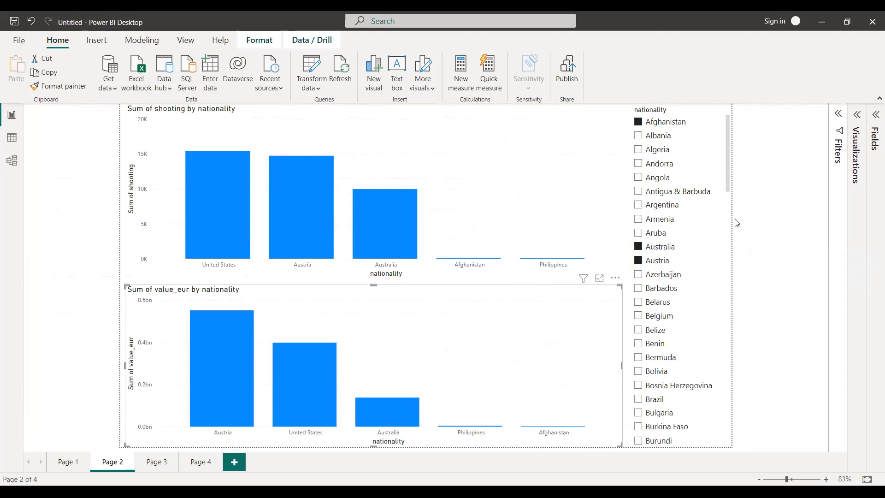
Step: Replace the slicer selection with Belgium, Canada, China PR and Denmark to compare them in both column charts
{"action": "left_click", "coordinate": [695, 180]}
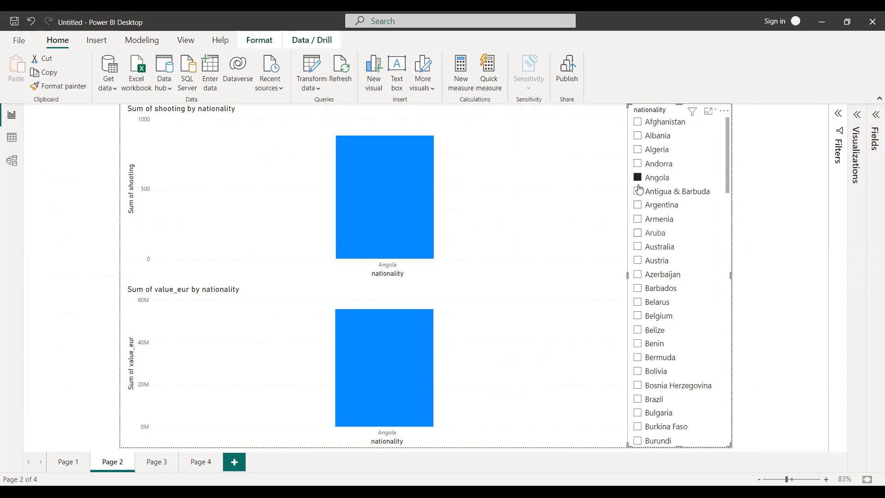
{"action": "left_click", "coordinate": [637, 317]}
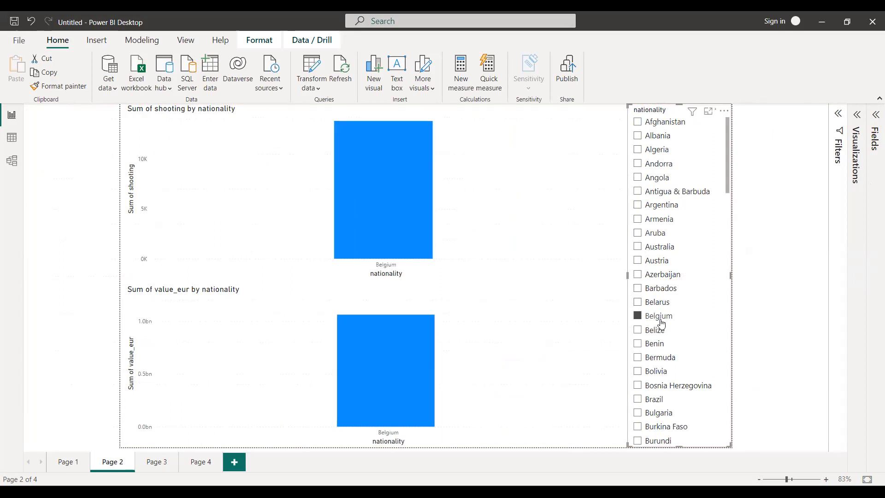
{"action": "scroll", "coordinate": [659, 320], "scroll_direction": "down", "scroll_amount": 5}
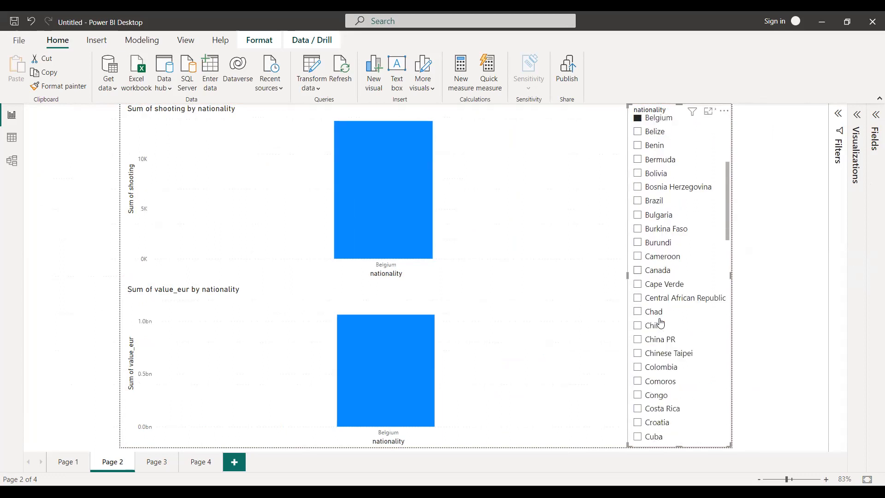
{"action": "left_click", "coordinate": [638, 270]}
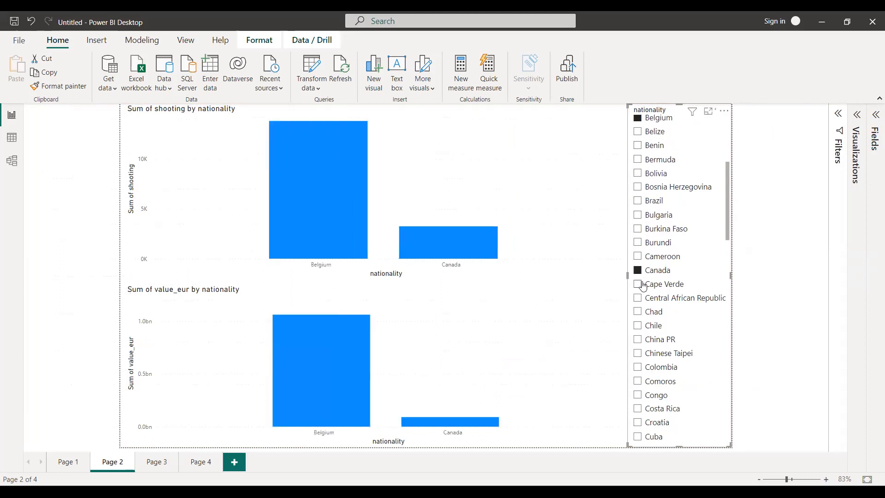
{"action": "left_click", "coordinate": [638, 340]}
{"action": "scroll", "coordinate": [639, 343], "scroll_direction": "down", "scroll_amount": 4}
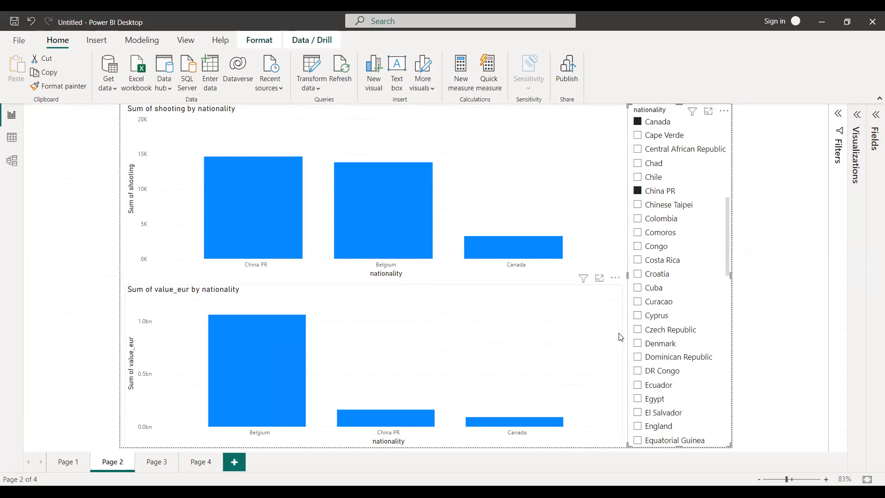
{"action": "left_click", "coordinate": [638, 346]}
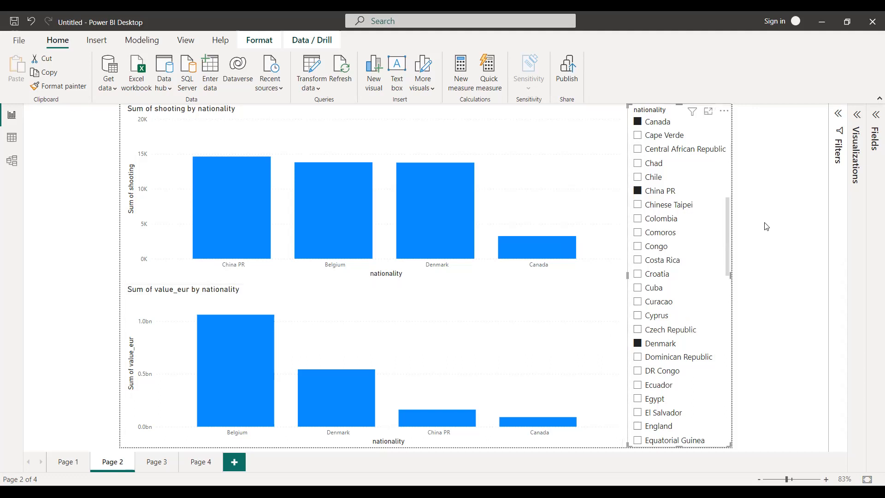
Step: Go to Page 4 with the filters and fields panes expanded, and list the footballData fields
{"action": "left_click", "coordinate": [838, 156]}
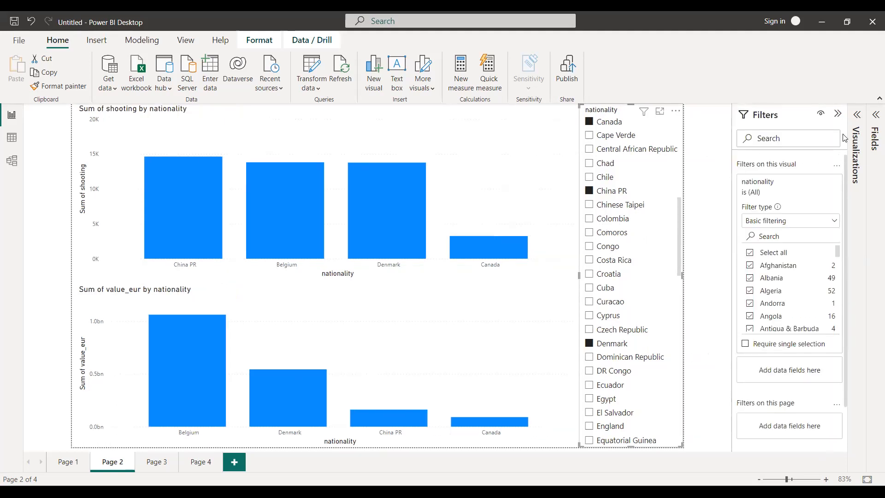
{"action": "left_click", "coordinate": [205, 463]}
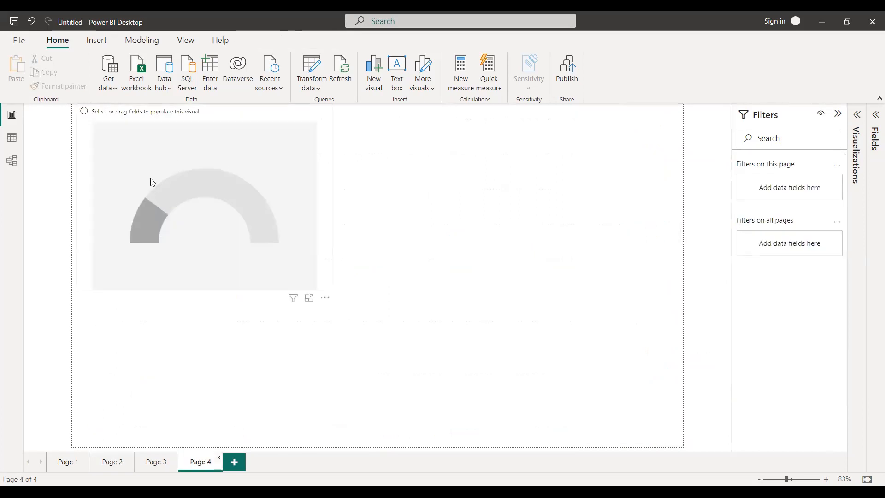
{"action": "left_click", "coordinate": [874, 143]}
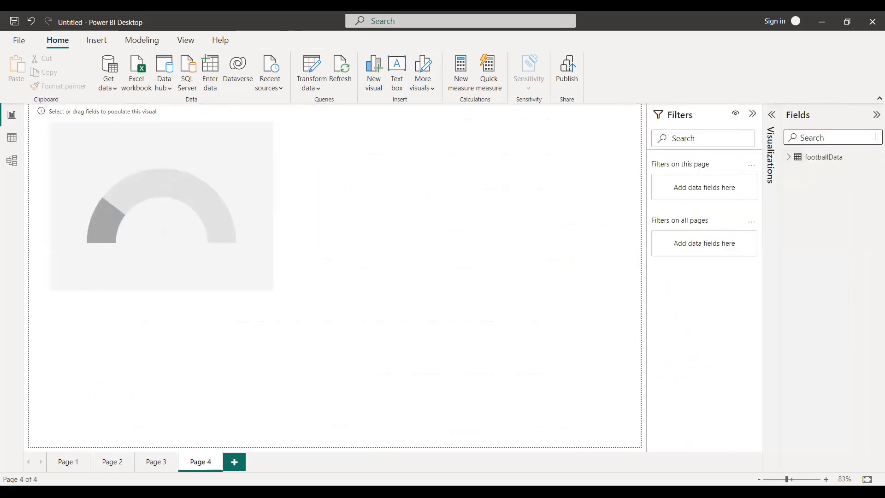
{"action": "left_click", "coordinate": [788, 157]}
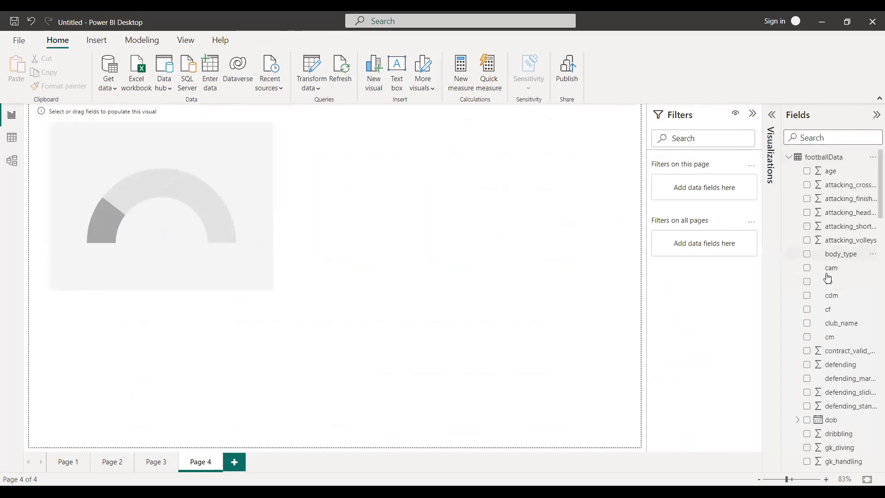
{"action": "left_click", "coordinate": [807, 351]}
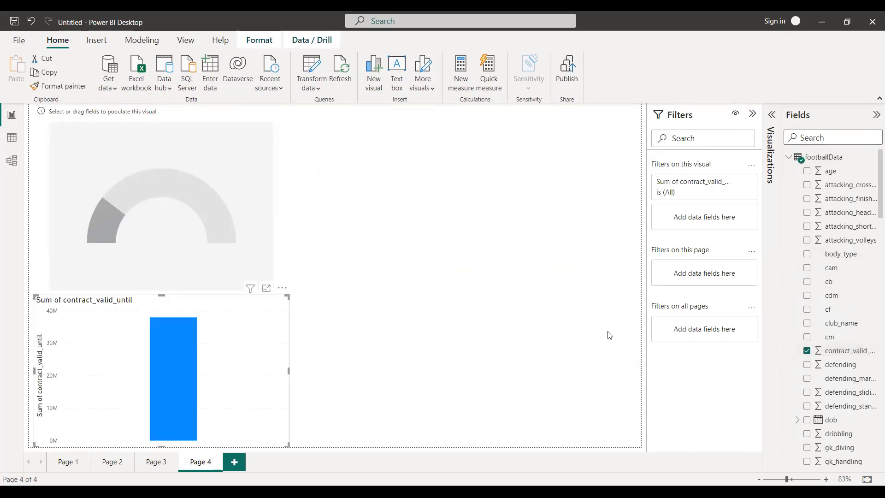
{"action": "left_click", "coordinate": [769, 156]}
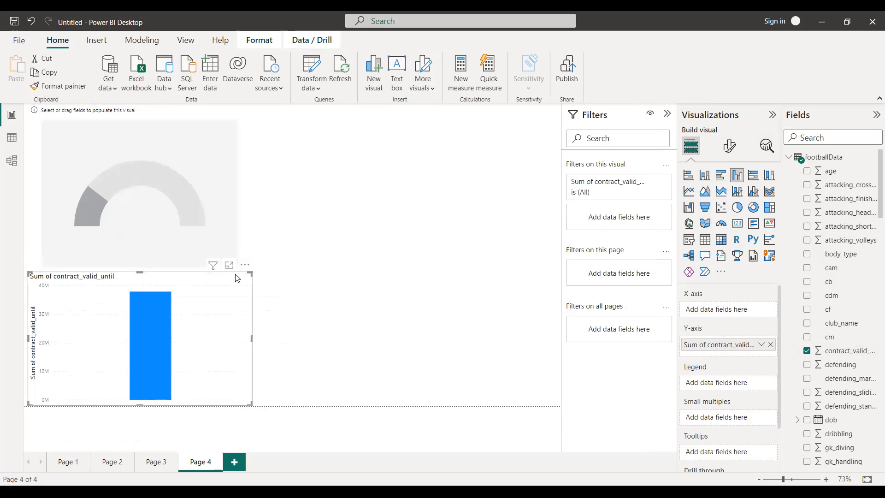
{"action": "key", "text": "Delete"}
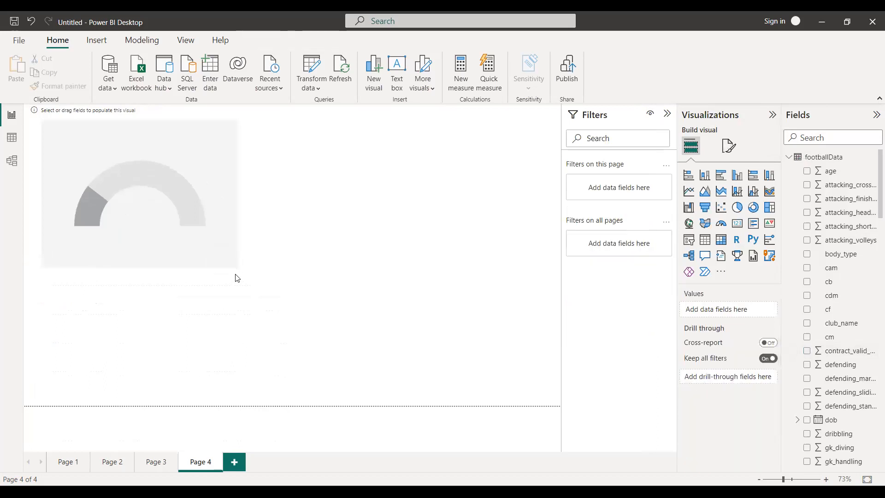
Step: Assign contract_valid_until as the value of the empty gauge on Page 4
{"action": "left_click", "coordinate": [134, 170]}
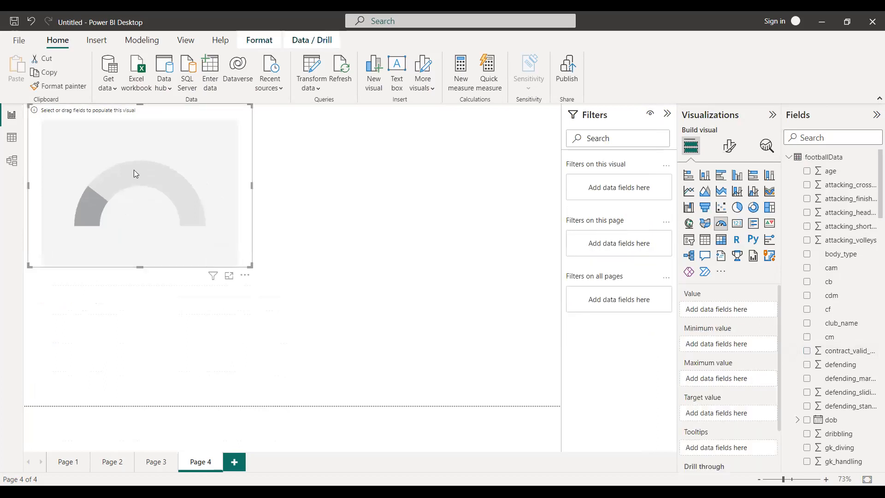
{"action": "left_click", "coordinate": [807, 352]}
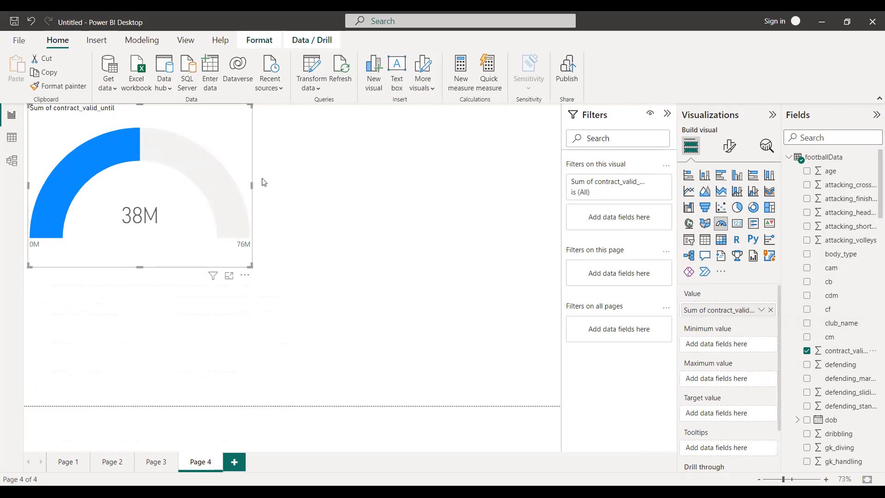
{"action": "left_click", "coordinate": [741, 258]}
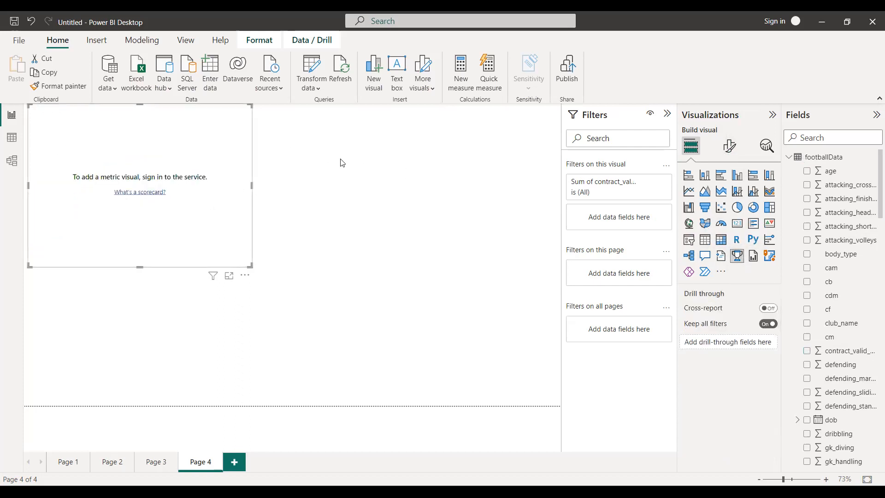
{"action": "key", "text": "ctrl+z"}
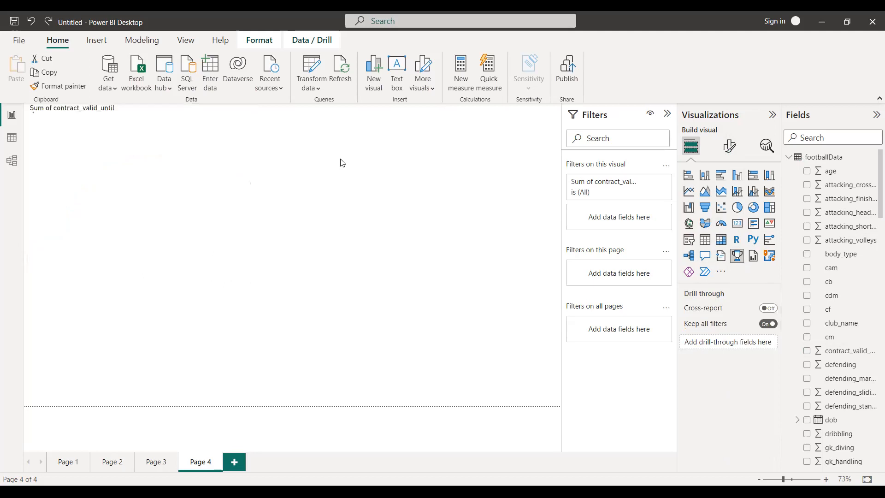
{"action": "left_click", "coordinate": [523, 205]}
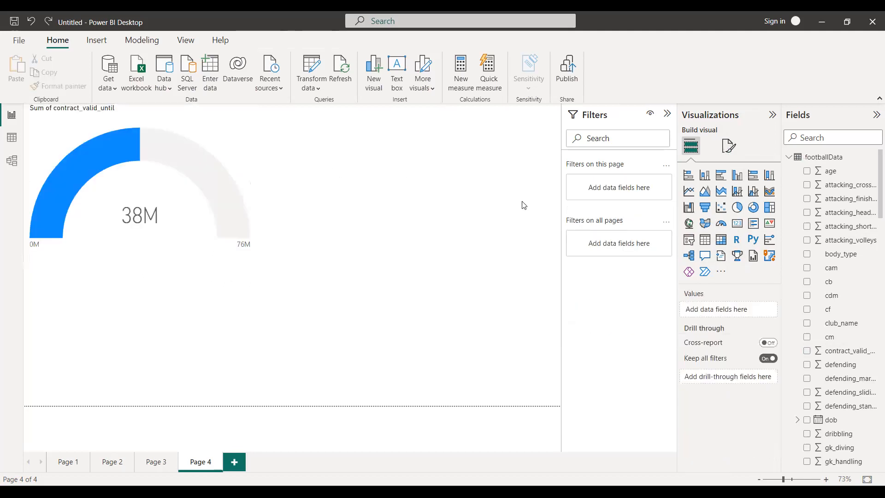
Step: Add a Metrics visual below the gauge, convert it to a card beside the gauge, and fill it with attacking_finishing
{"action": "left_click", "coordinate": [737, 255]}
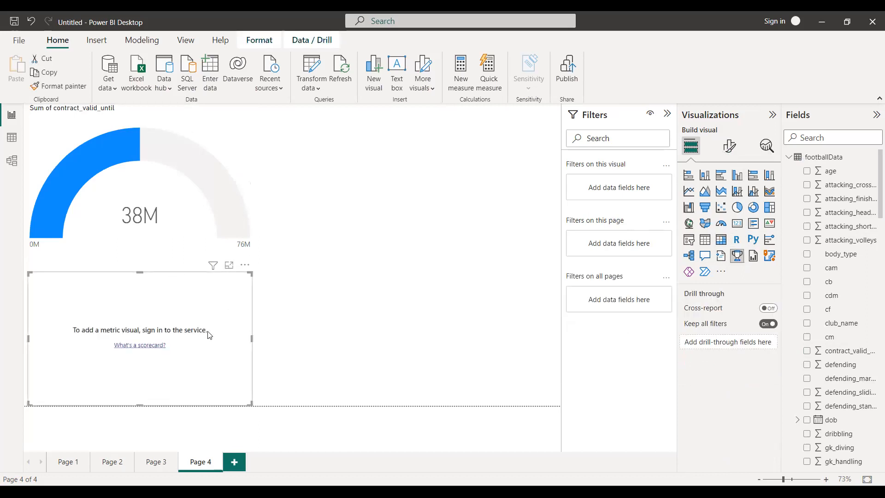
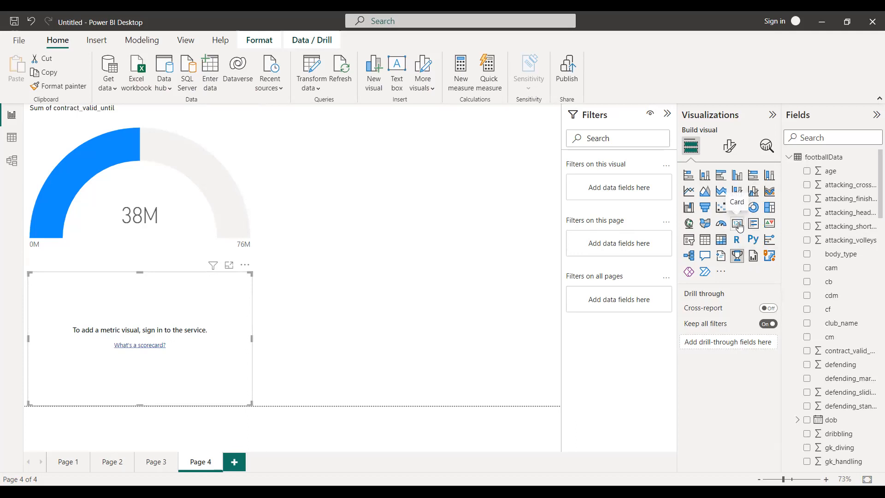
{"action": "left_click", "coordinate": [736, 223]}
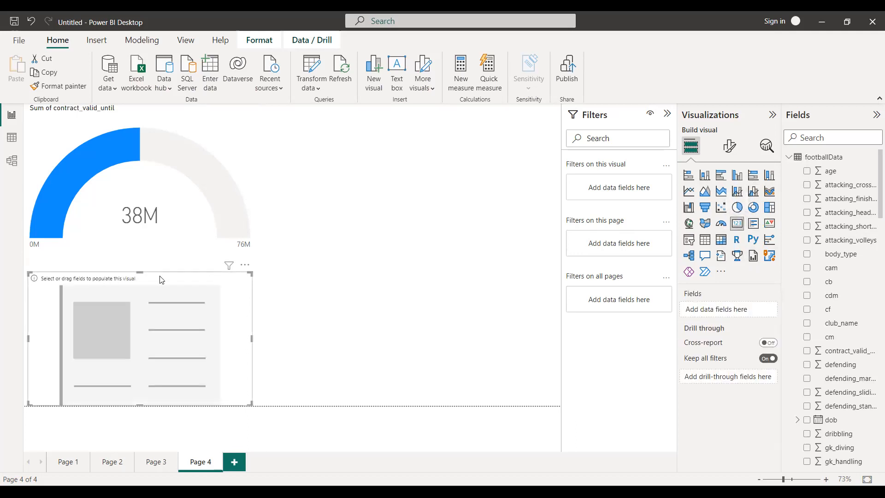
{"action": "left_click_drag", "start_coordinate": [123, 308], "coordinate": [400, 148]}
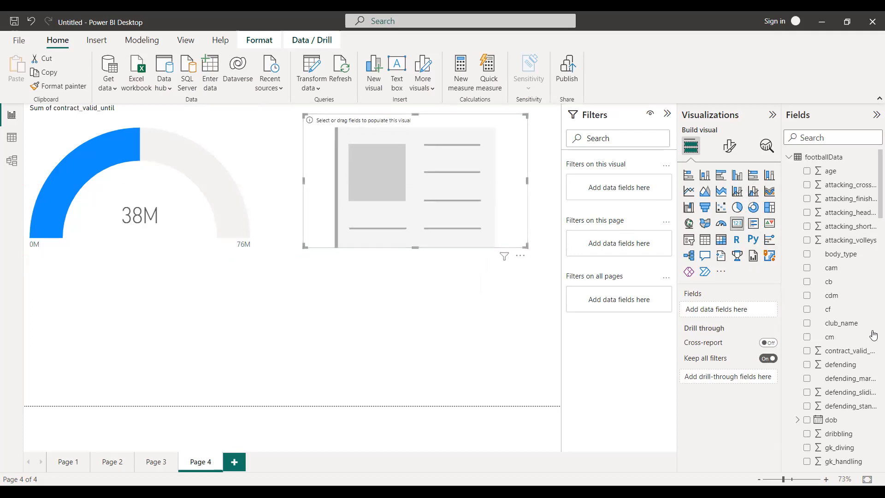
{"action": "left_click", "coordinate": [807, 199]}
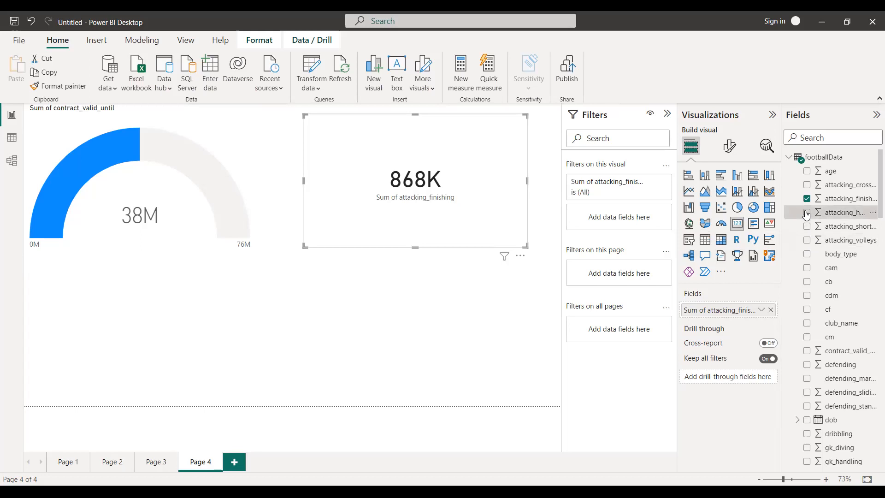
Step: Shrink the attacking_finishing card and place it in the upper-right corner of the report page
{"action": "left_click_drag", "start_coordinate": [304, 245], "coordinate": [452, 190]}
{"action": "left_click_drag", "start_coordinate": [479, 156], "coordinate": [508, 152]}
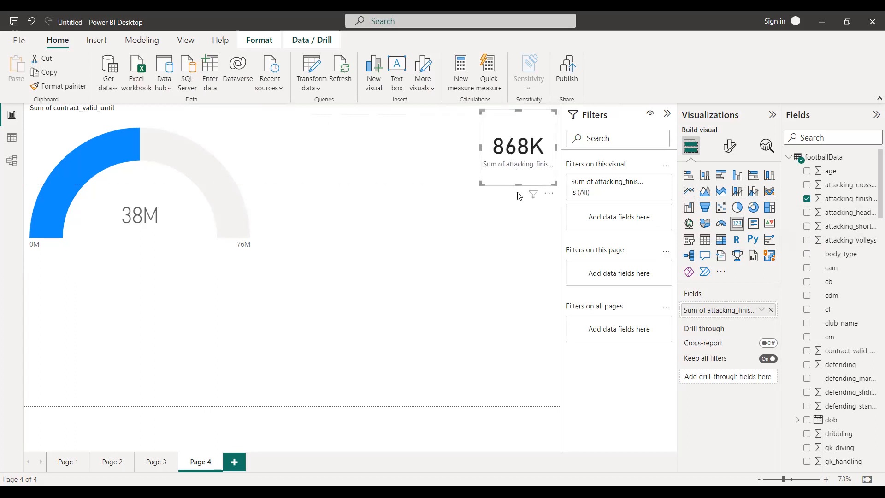
{"action": "left_click_drag", "start_coordinate": [520, 185], "coordinate": [521, 173]}
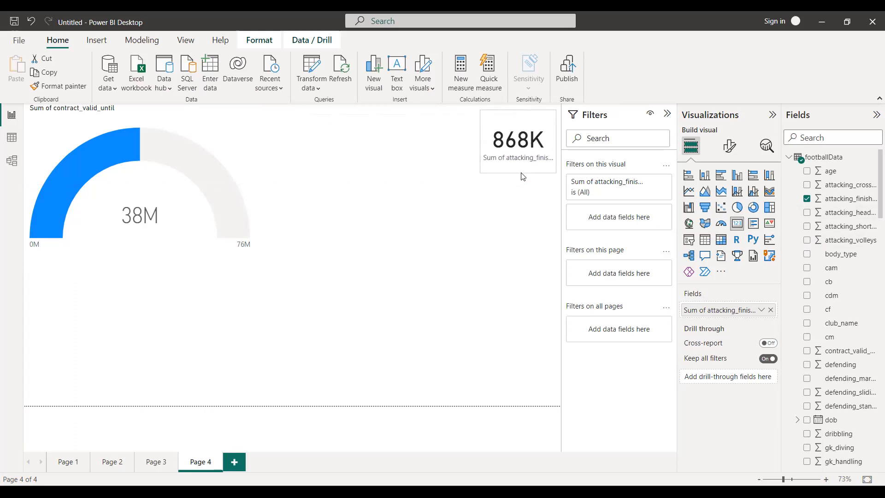
{"action": "left_click", "coordinate": [520, 203]}
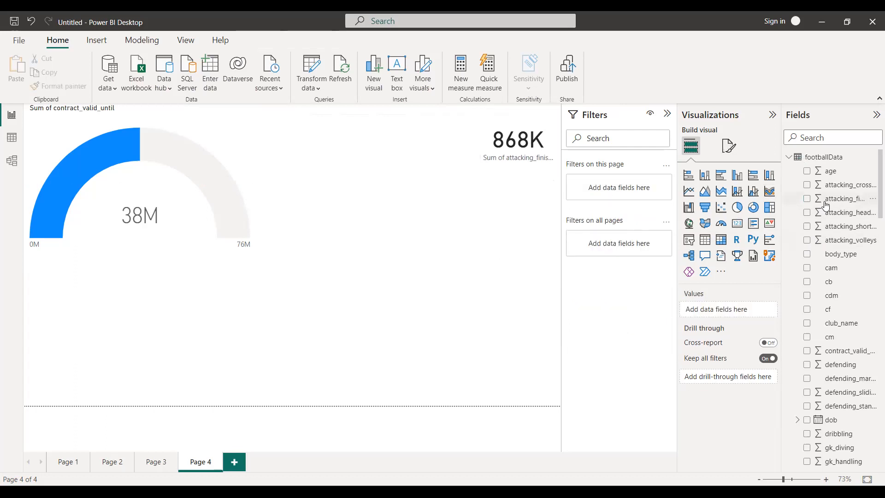
Step: Add a second card for the age field and summarize it as Average
{"action": "left_click", "coordinate": [737, 224]}
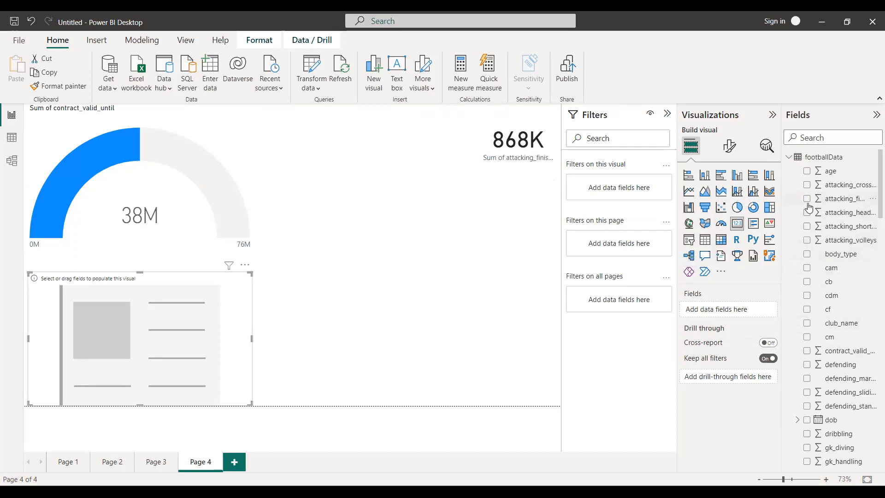
{"action": "left_click", "coordinate": [807, 171]}
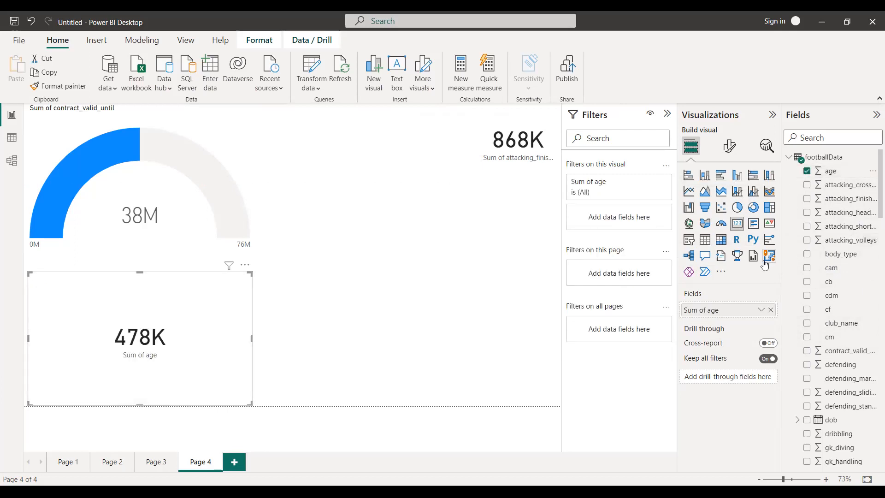
{"action": "left_click", "coordinate": [761, 310]}
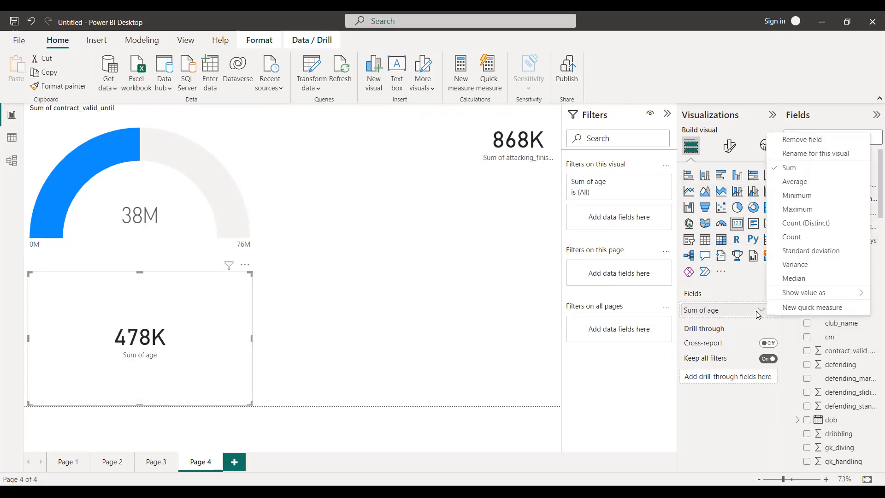
{"action": "left_click", "coordinate": [801, 185]}
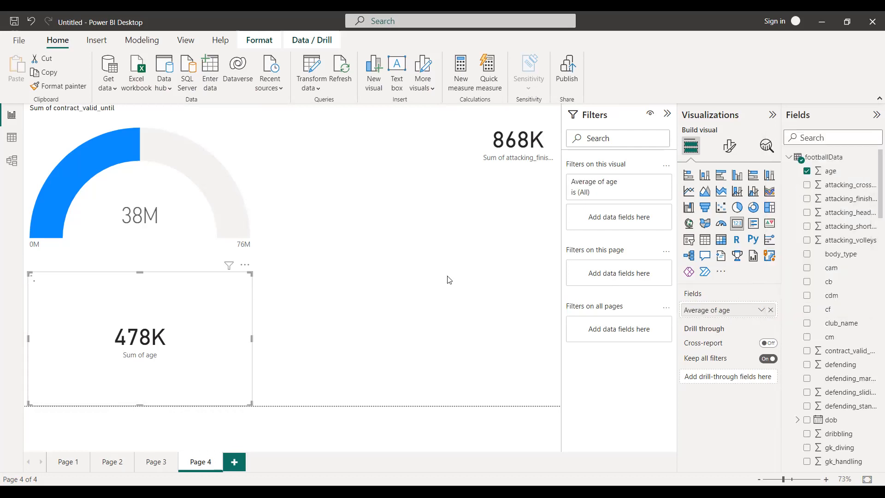
Step: Shrink the average age card and place it directly below the attacking_finishing card
{"action": "left_click_drag", "start_coordinate": [509, 240], "coordinate": [545, 197]}
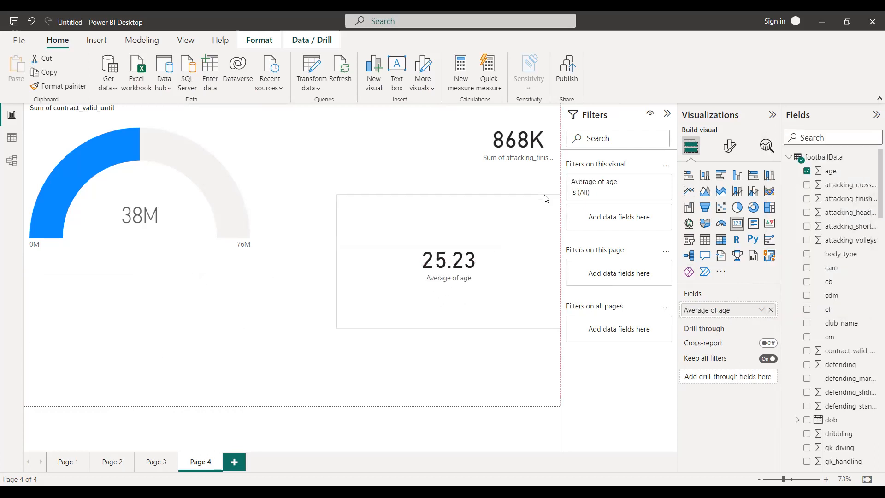
{"action": "left_click_drag", "start_coordinate": [338, 327], "coordinate": [489, 256]}
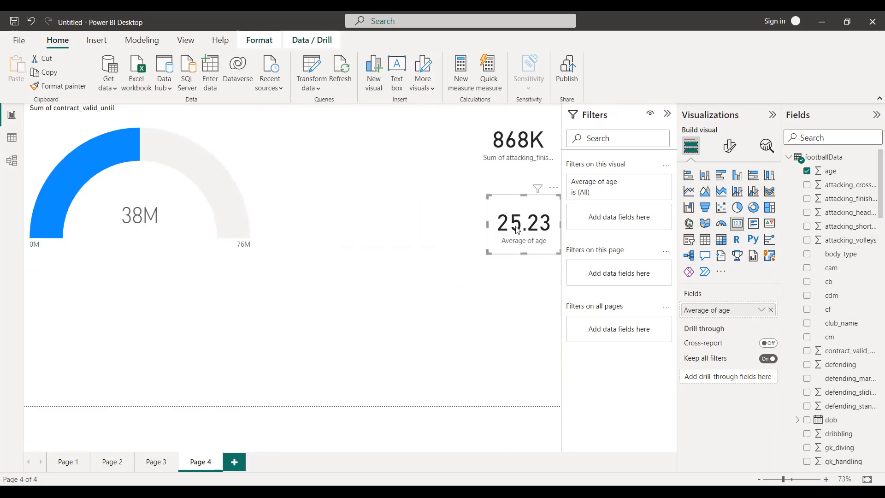
{"action": "left_click_drag", "start_coordinate": [515, 229], "coordinate": [511, 207]}
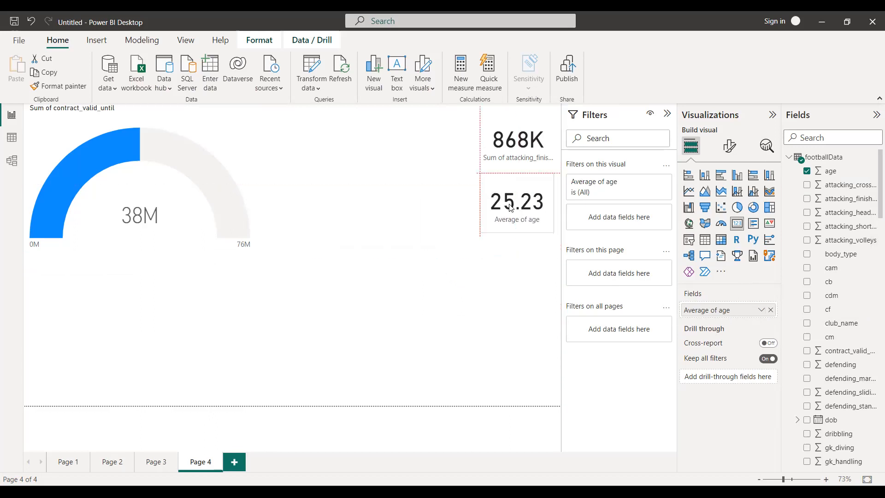
{"action": "left_click", "coordinate": [485, 324]}
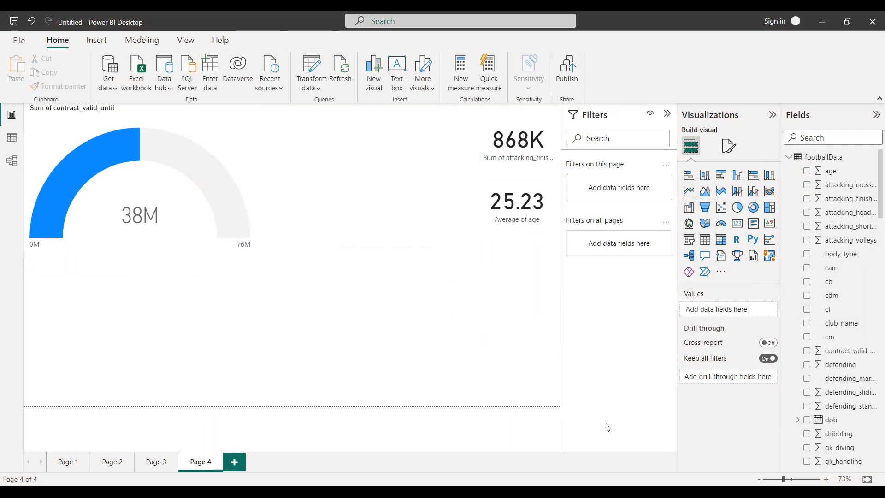
Step: Add a decomposition tree below the gauge and set it to be explained by nationality
{"action": "left_click", "coordinate": [690, 256]}
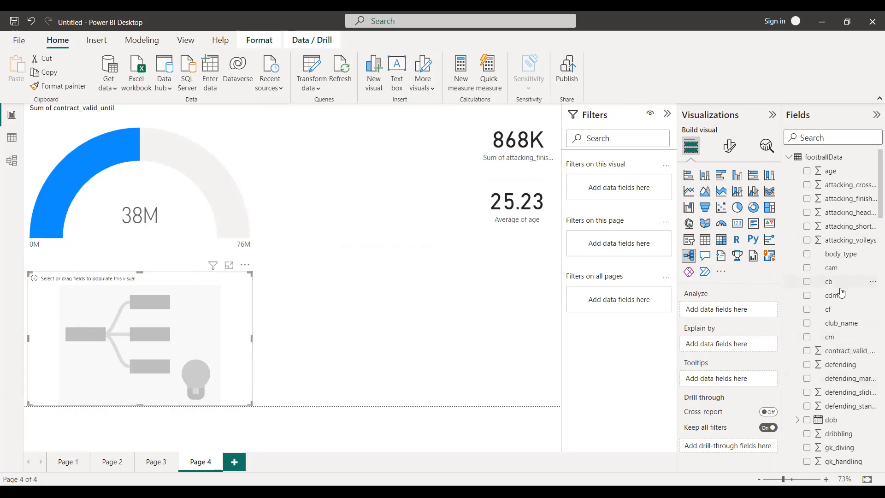
{"action": "scroll", "coordinate": [839, 295], "scroll_direction": "down", "scroll_amount": 2}
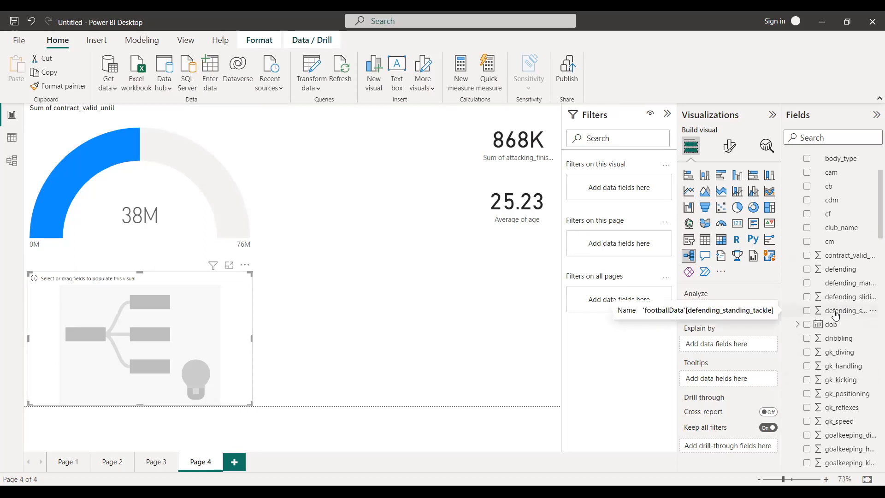
{"action": "scroll", "coordinate": [835, 318], "scroll_direction": "down", "scroll_amount": 3}
{"action": "scroll", "coordinate": [828, 334], "scroll_direction": "down", "scroll_amount": 4}
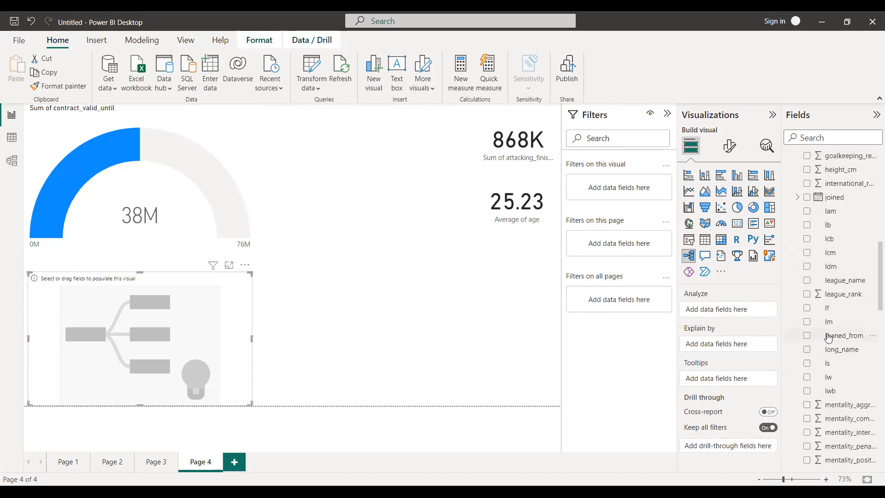
{"action": "scroll", "coordinate": [828, 337], "scroll_direction": "down", "scroll_amount": 4}
{"action": "scroll", "coordinate": [821, 343], "scroll_direction": "down", "scroll_amount": 2}
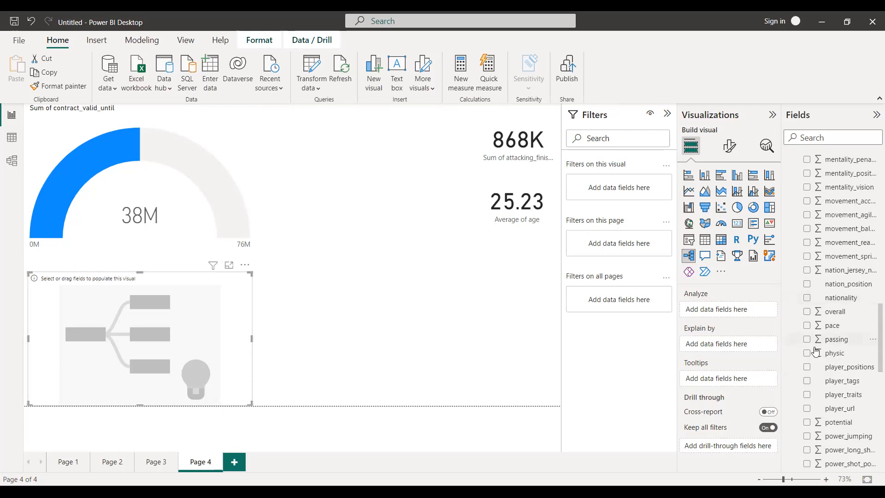
{"action": "left_click", "coordinate": [807, 299]}
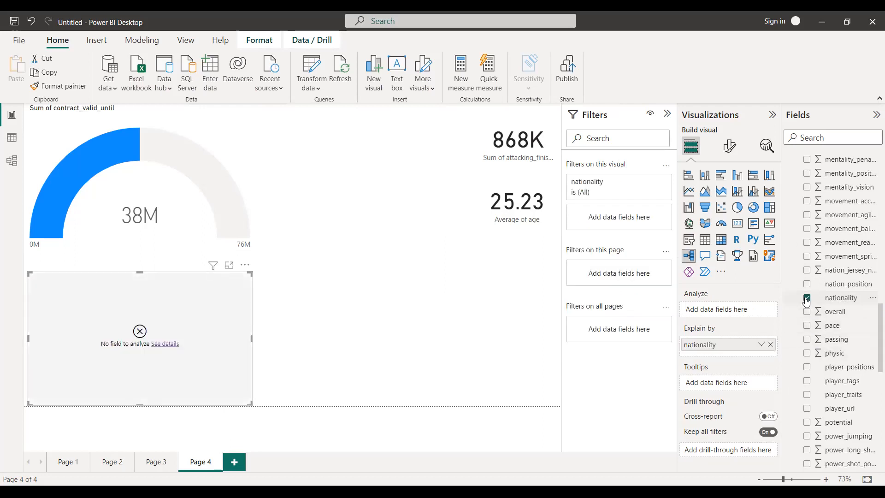
Step: Add club_name as a second Explain by field of the decomposition tree
{"action": "scroll", "coordinate": [850, 313], "scroll_direction": "up", "scroll_amount": 5}
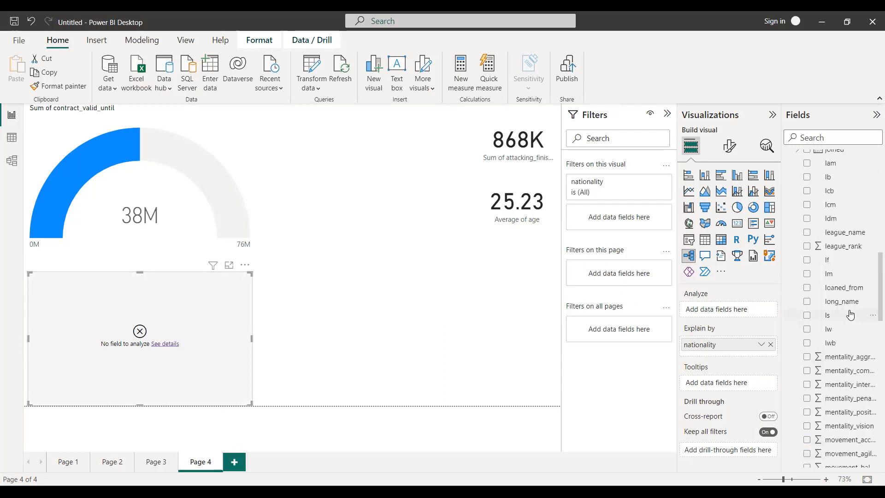
{"action": "scroll", "coordinate": [850, 313], "scroll_direction": "up", "scroll_amount": 5}
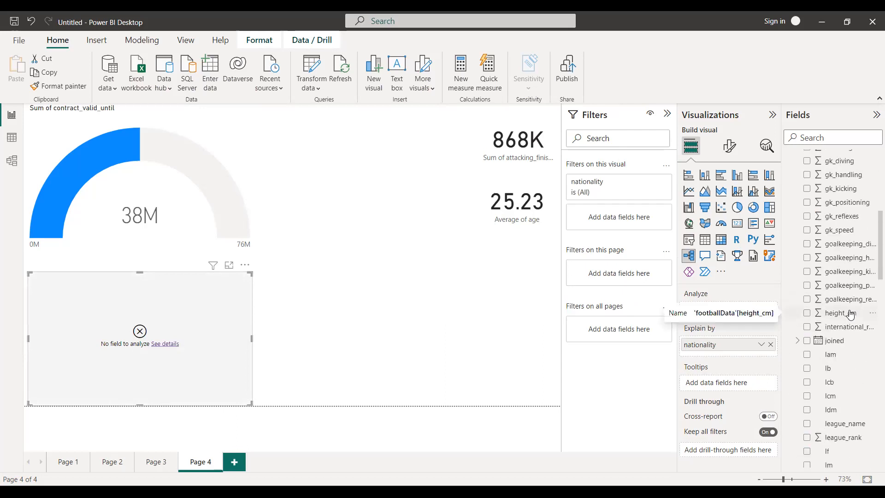
{"action": "scroll", "coordinate": [851, 314], "scroll_direction": "up", "scroll_amount": 5}
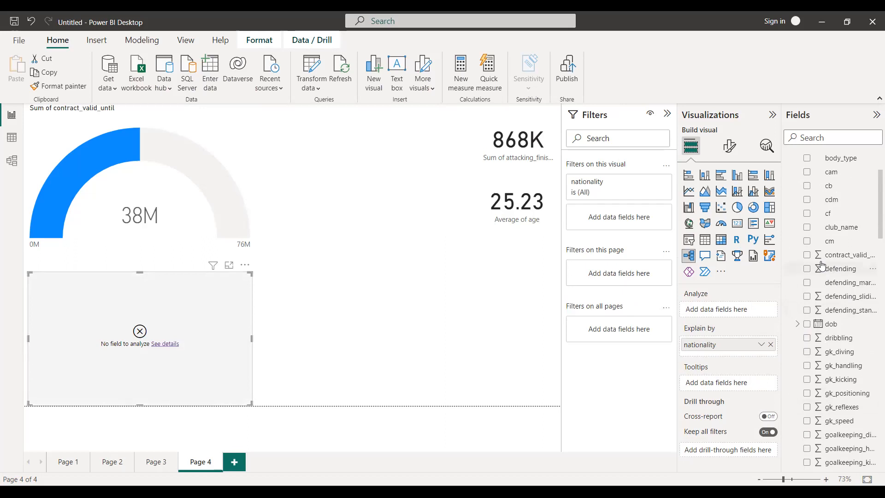
{"action": "left_click", "coordinate": [807, 227]}
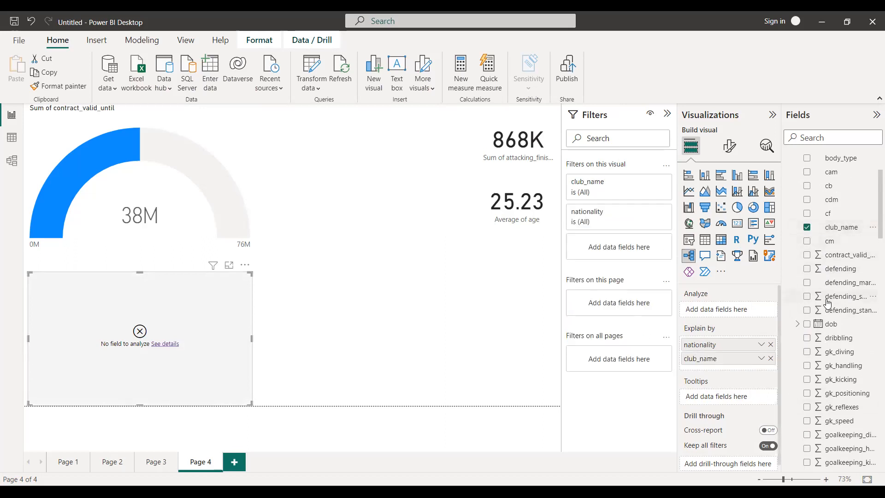
Step: Convert the decomposition tree into a donut chart and use gk_speed as its values
{"action": "scroll", "coordinate": [828, 309], "scroll_direction": "down", "scroll_amount": 5}
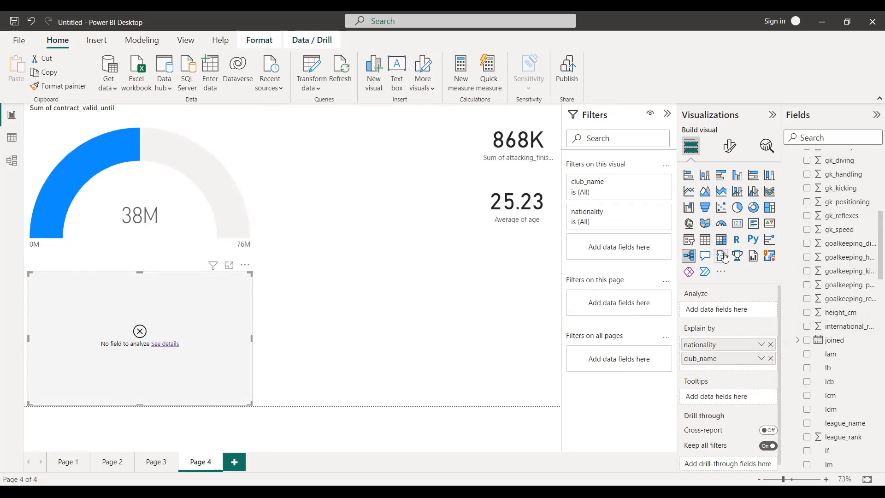
{"action": "left_click", "coordinate": [755, 210]}
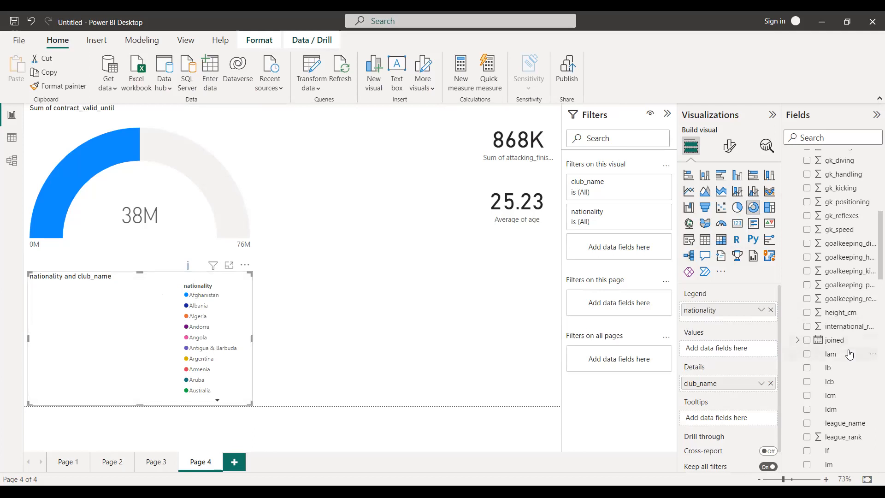
{"action": "left_click", "coordinate": [808, 230]}
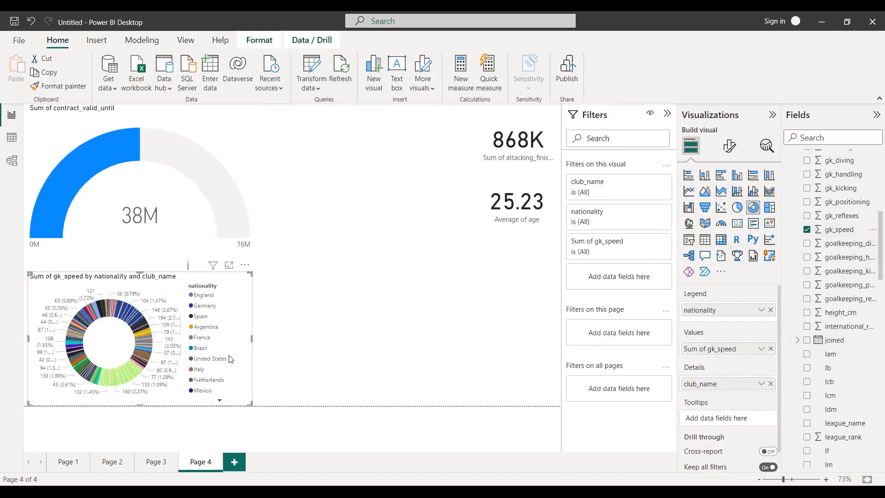
Step: Move the donut chart beneath the two cards and enlarge it to fill the space beside the gauge
{"action": "left_click_drag", "start_coordinate": [158, 276], "coordinate": [474, 277]}
{"action": "left_click_drag", "start_coordinate": [336, 272], "coordinate": [275, 233]}
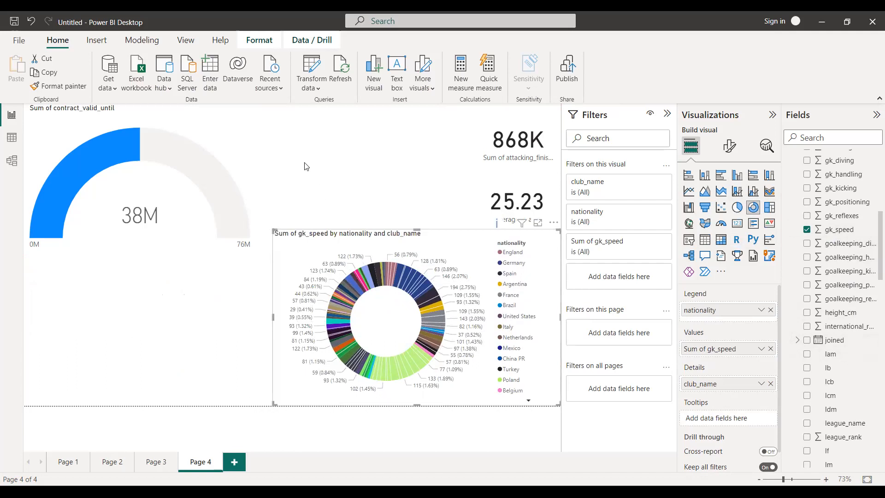
{"action": "left_click", "coordinate": [353, 165]}
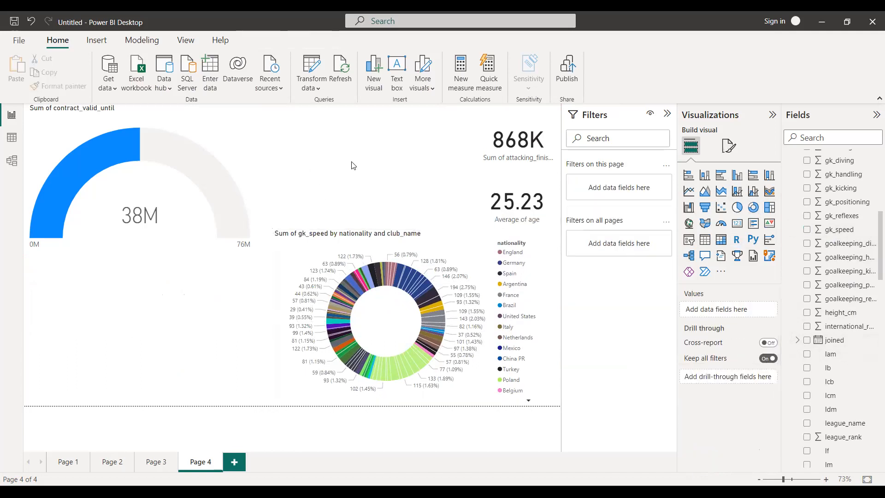
Step: Add international_reputation to the donut chart's tooltips and check a segment's tooltip
{"action": "left_click", "coordinate": [424, 236]}
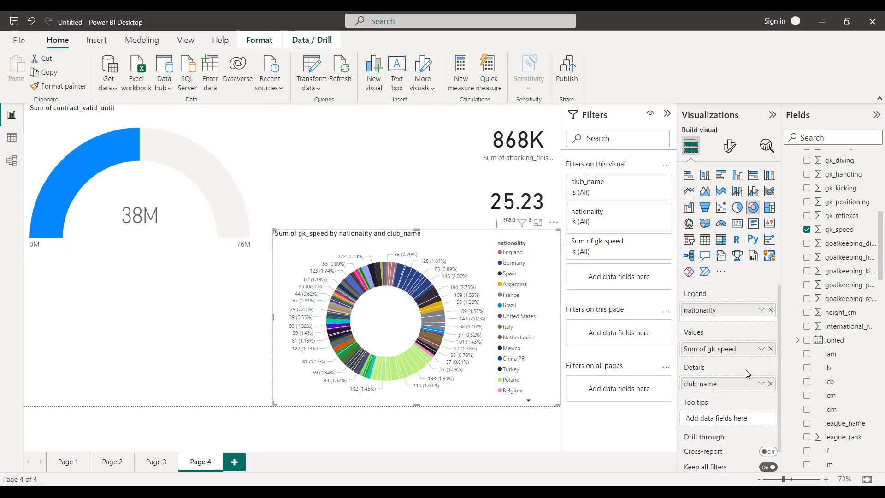
{"action": "scroll", "coordinate": [739, 377], "scroll_direction": "down", "scroll_amount": 1}
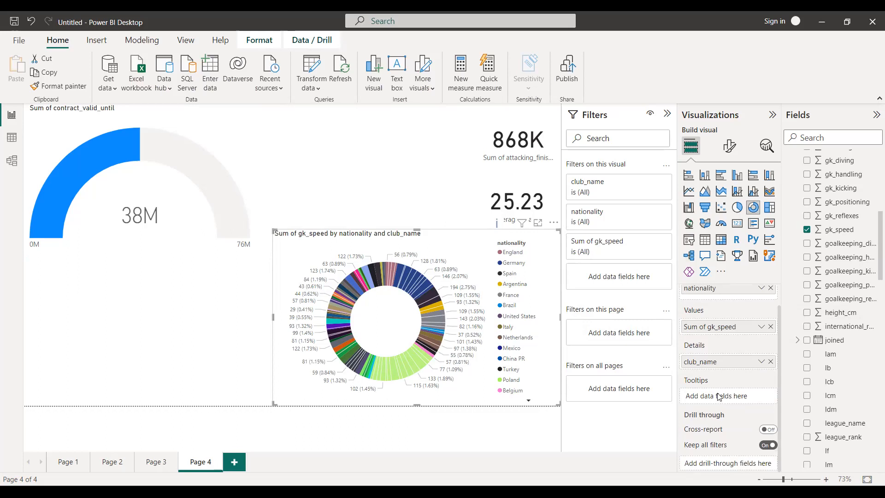
{"action": "left_click_drag", "start_coordinate": [827, 326], "coordinate": [739, 395]}
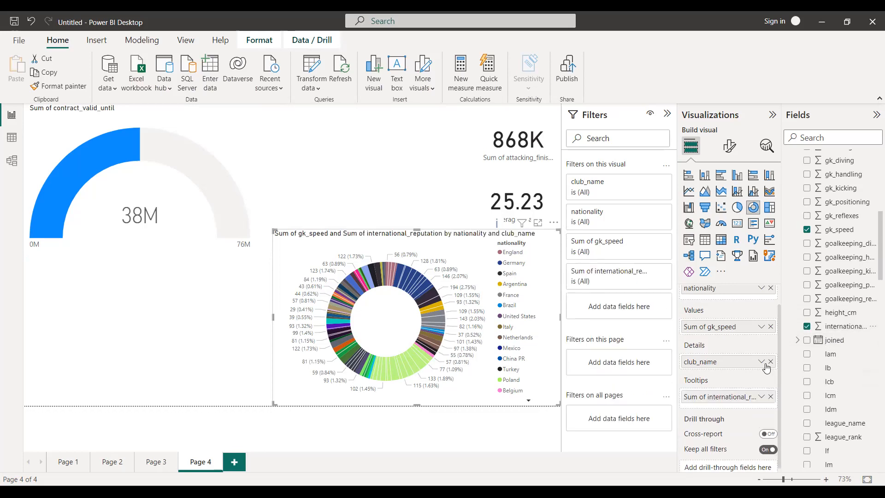
{"action": "mouse_move", "coordinate": [420, 280]}
Step: Add a nationality filter to the donut chart and select Afghanistan and Albania
{"action": "scroll", "coordinate": [832, 319], "scroll_direction": "down", "scroll_amount": 10}
{"action": "scroll", "coordinate": [812, 346], "scroll_direction": "down", "scroll_amount": 1}
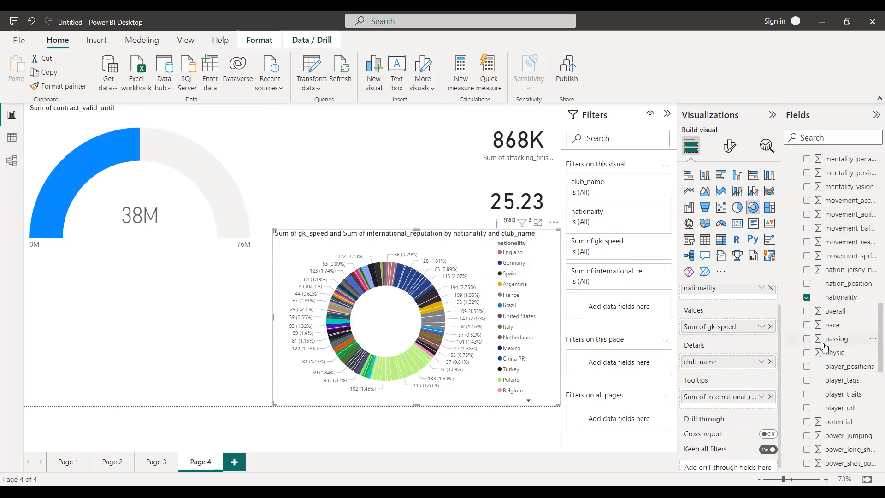
{"action": "left_click_drag", "start_coordinate": [835, 299], "coordinate": [620, 302]}
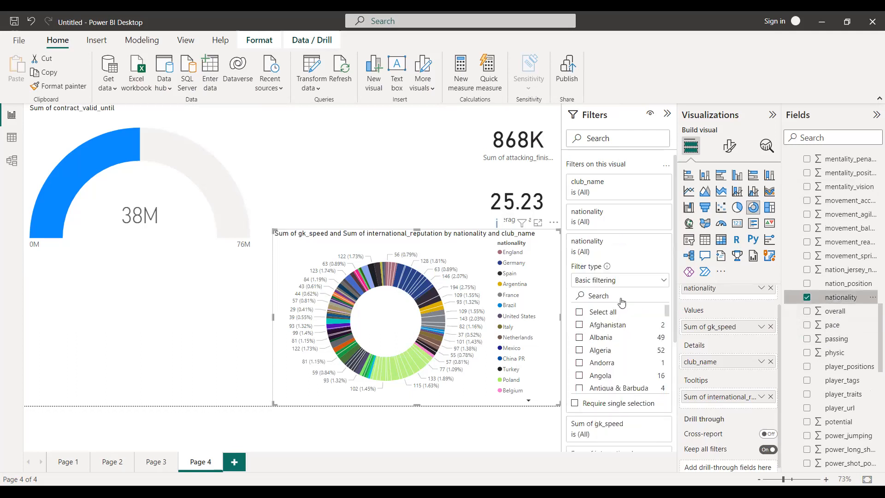
{"action": "left_click", "coordinate": [579, 324]}
{"action": "left_click", "coordinate": [579, 338]}
{"action": "left_click", "coordinate": [578, 350]}
{"action": "left_click", "coordinate": [579, 355]}
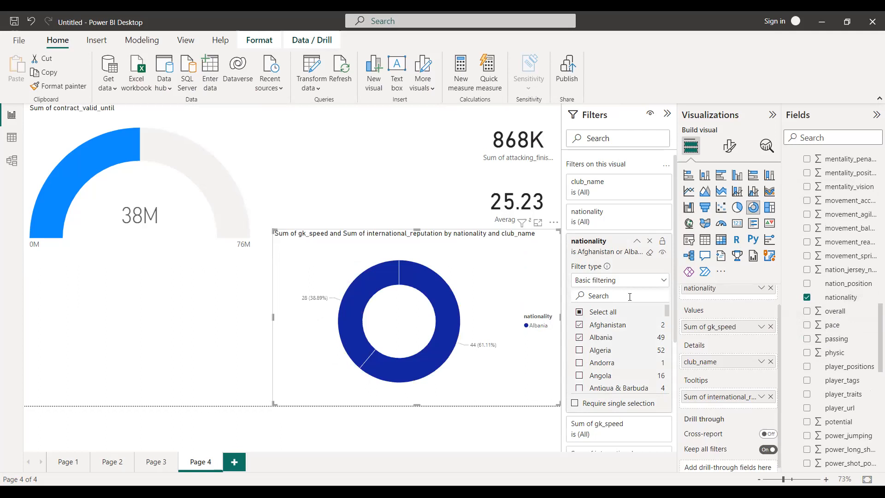
Step: Include Algeria and Angola in the donut chart's nationality filter, keeping Afghanistan and Albania selected
{"action": "left_click", "coordinate": [579, 338]}
{"action": "left_click", "coordinate": [579, 337]}
{"action": "left_click", "coordinate": [579, 351]}
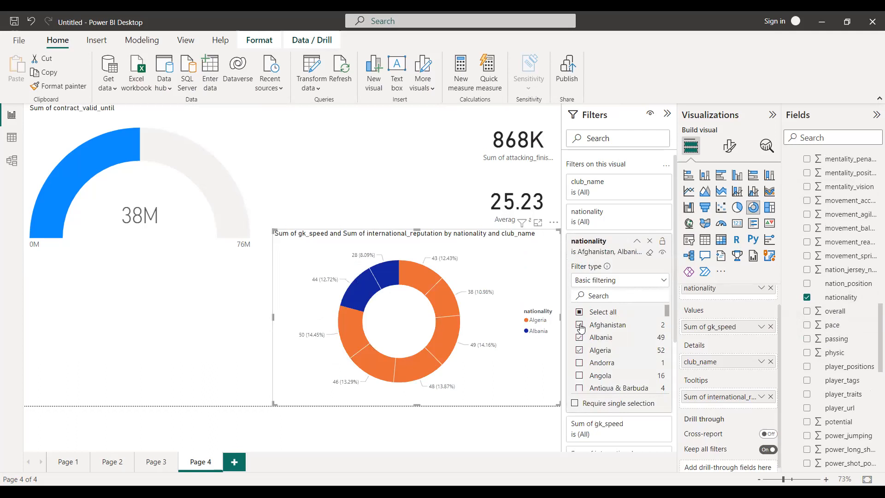
{"action": "left_click", "coordinate": [579, 325]}
{"action": "left_click", "coordinate": [579, 325]}
{"action": "left_click", "coordinate": [580, 375]}
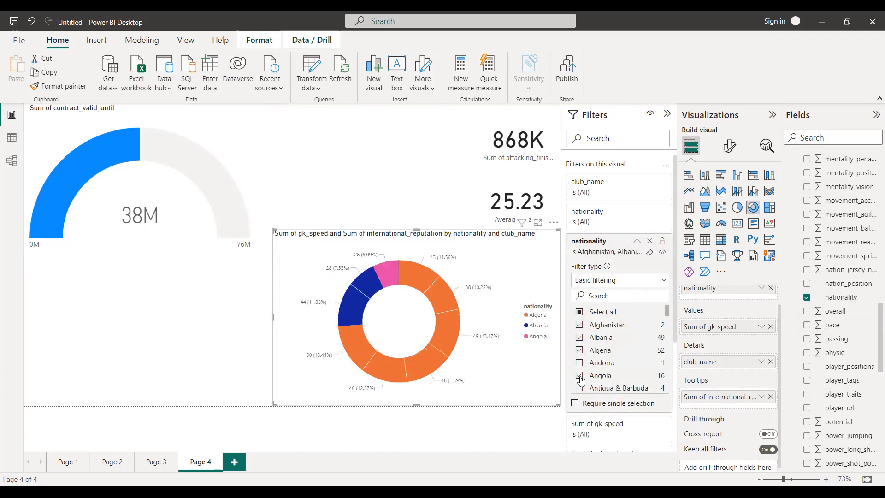
{"action": "left_click", "coordinate": [349, 181]}
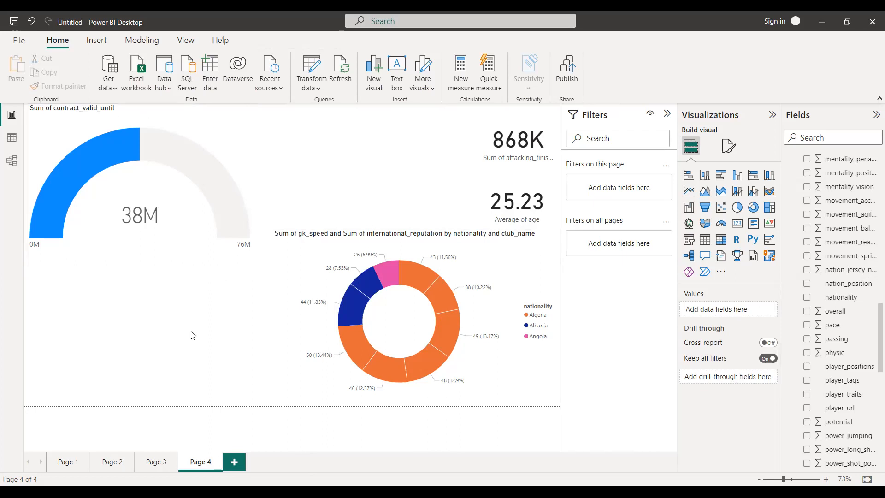
Step: Add a new blank report page and open the list of common data sources
{"action": "left_click", "coordinate": [235, 462]}
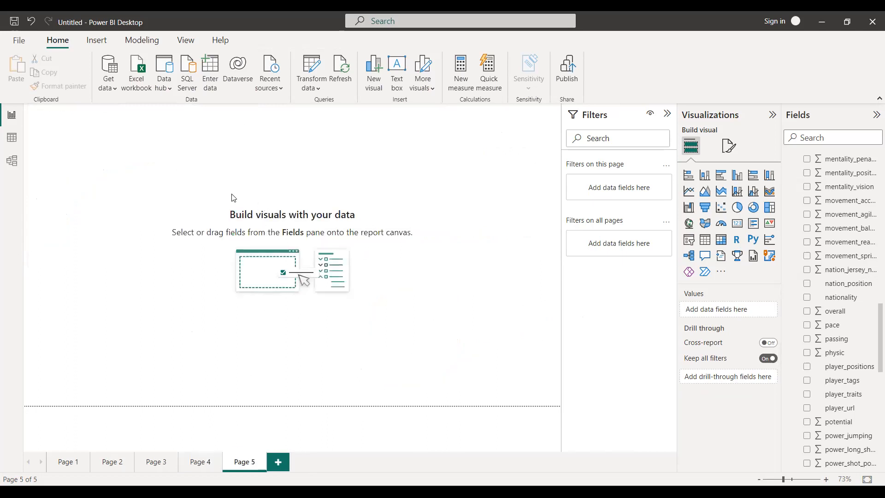
{"action": "left_click", "coordinate": [113, 89]}
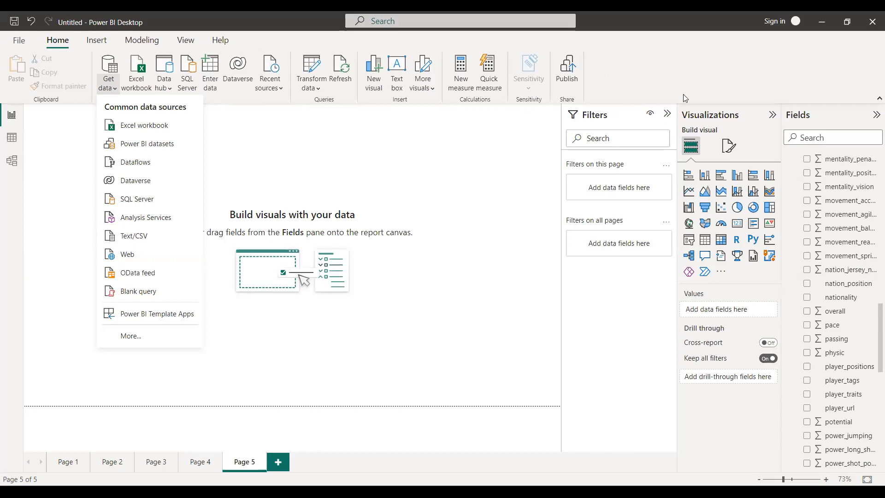
Step: Switch to the World's Billionaires Wikipedia article in Chrome and examine its annual ranking tables
{"action": "key", "text": "alt+Tab"}
{"action": "scroll", "coordinate": [376, 322], "scroll_direction": "down", "scroll_amount": 12}
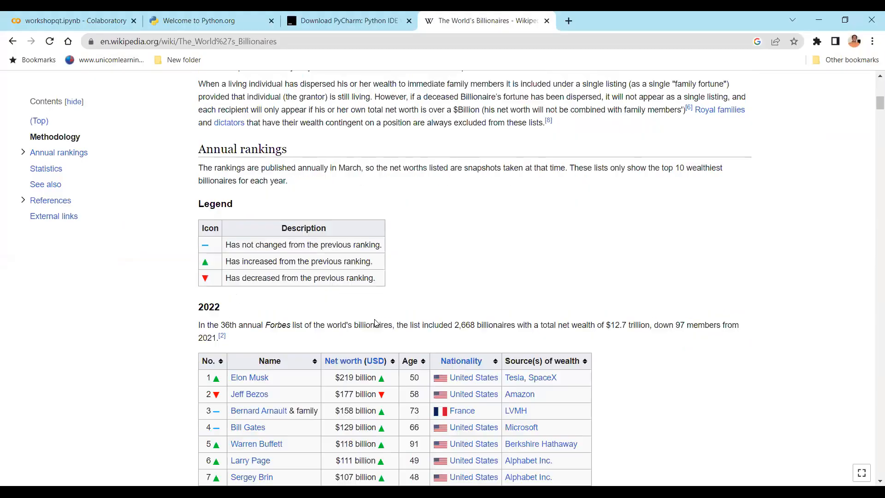
{"action": "mouse_move", "coordinate": [377, 324]}
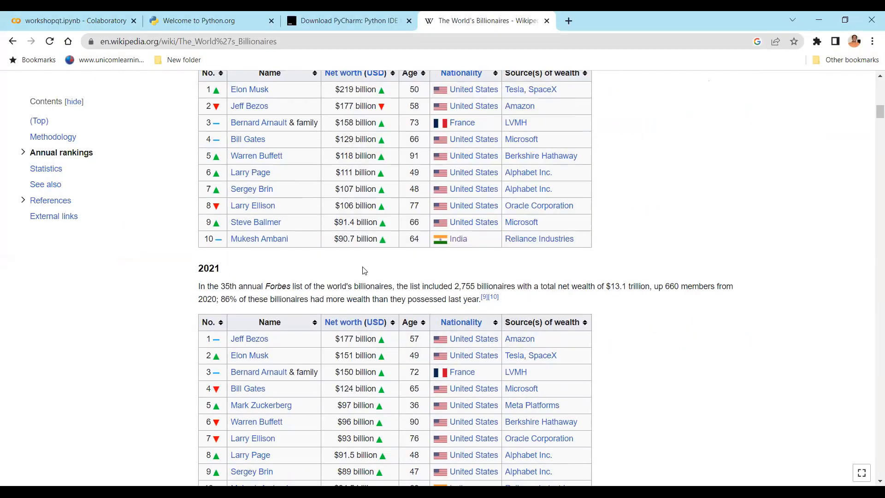
{"action": "scroll", "coordinate": [364, 270], "scroll_direction": "down", "scroll_amount": 5}
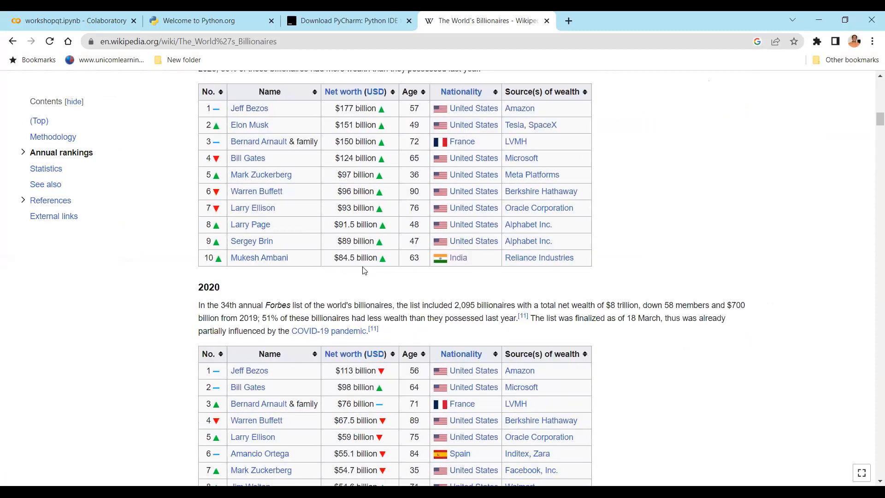
{"action": "scroll", "coordinate": [364, 270], "scroll_direction": "down", "scroll_amount": 5}
{"action": "scroll", "coordinate": [362, 269], "scroll_direction": "down", "scroll_amount": 4}
{"action": "scroll", "coordinate": [362, 269], "scroll_direction": "up", "scroll_amount": 19}
{"action": "scroll", "coordinate": [365, 269], "scroll_direction": "up", "scroll_amount": 8}
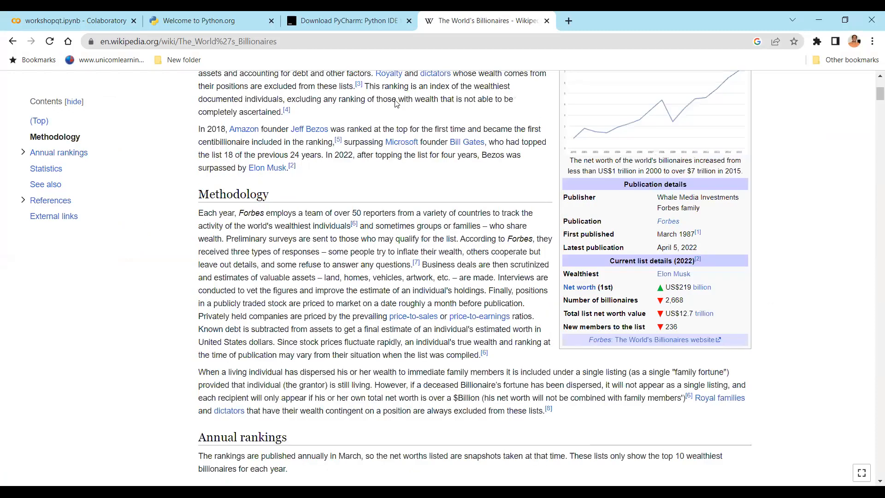
Step: Copy the World's Billionaires article's URL and switch back to Power BI Desktop
{"action": "left_click", "coordinate": [300, 48]}
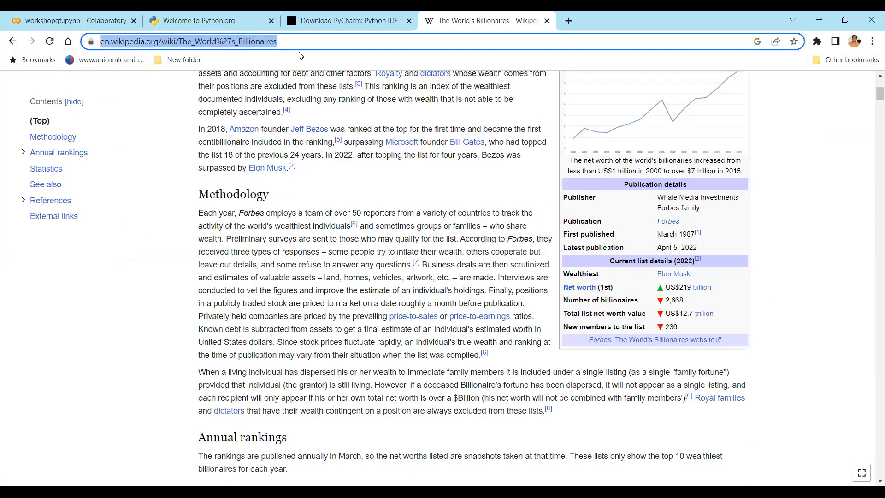
{"action": "key", "text": "ctrl+x"}
{"action": "key", "text": "ctrl+v"}
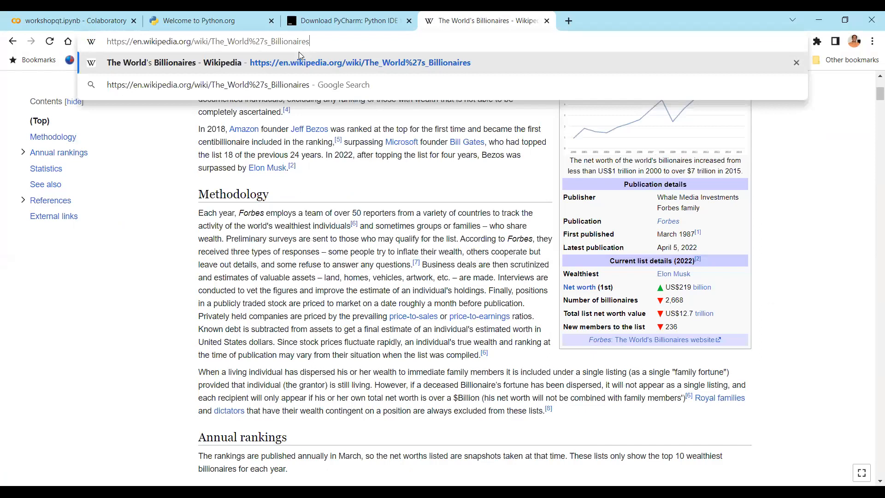
{"action": "key", "text": "alt+Tab"}
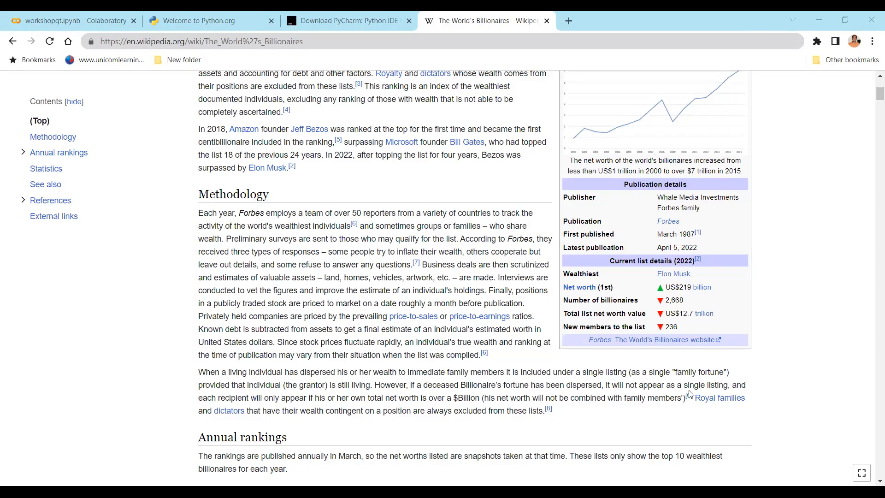
Step: Cancel the web table import in the Navigator and return to the empty report page in Power BI Desktop
{"action": "key", "text": "alt+Tab"}
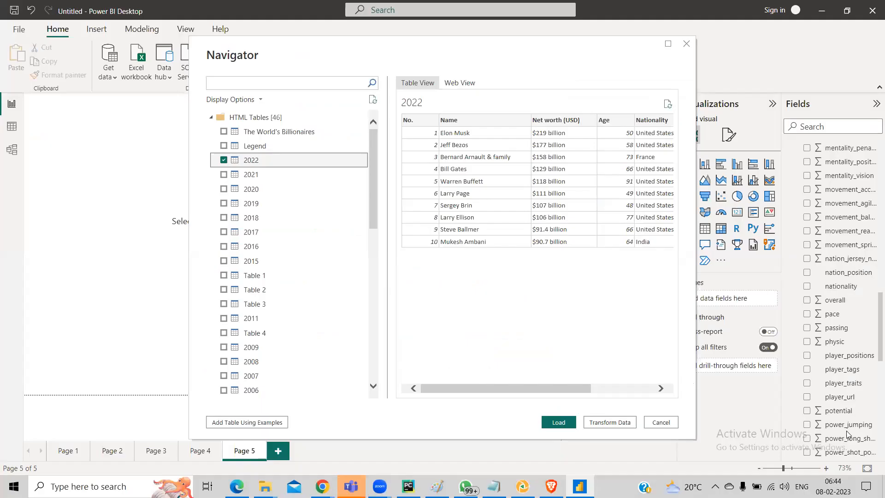
{"action": "left_click", "coordinate": [674, 426]}
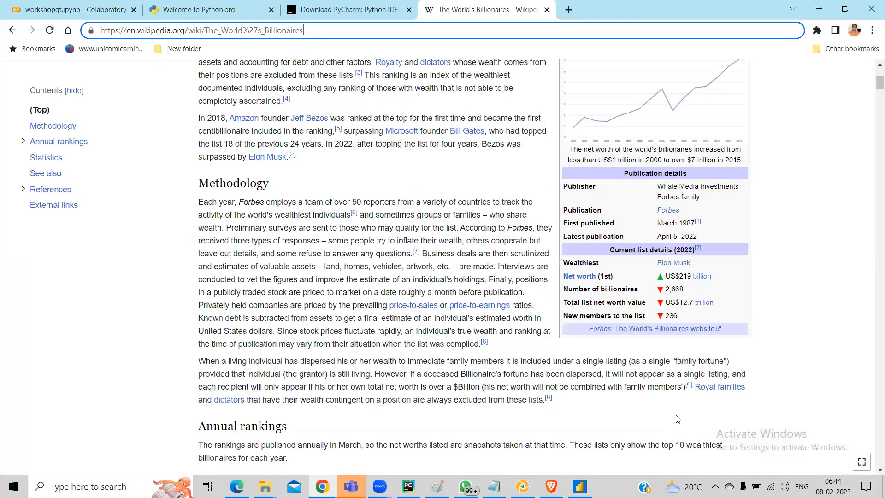
{"action": "key", "text": "alt+Tab"}
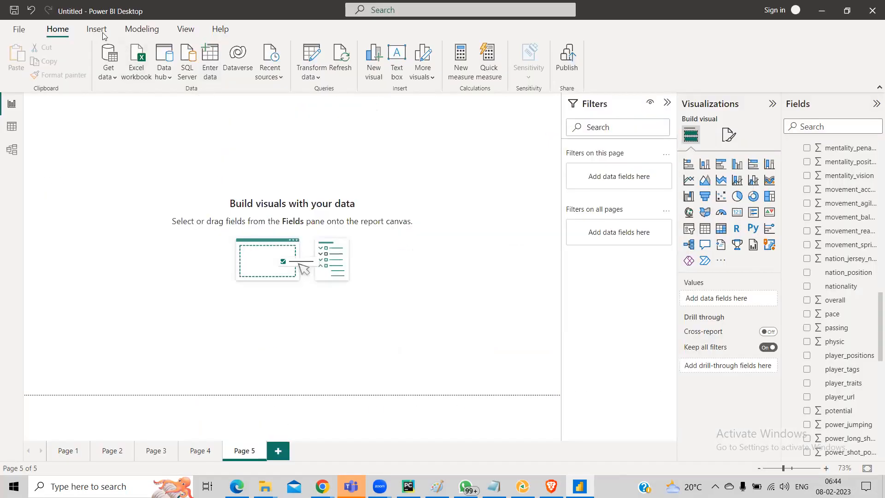
Step: Try to import tables from the World's Billionaires Wikipedia page as a web data source
{"action": "left_click", "coordinate": [112, 77]}
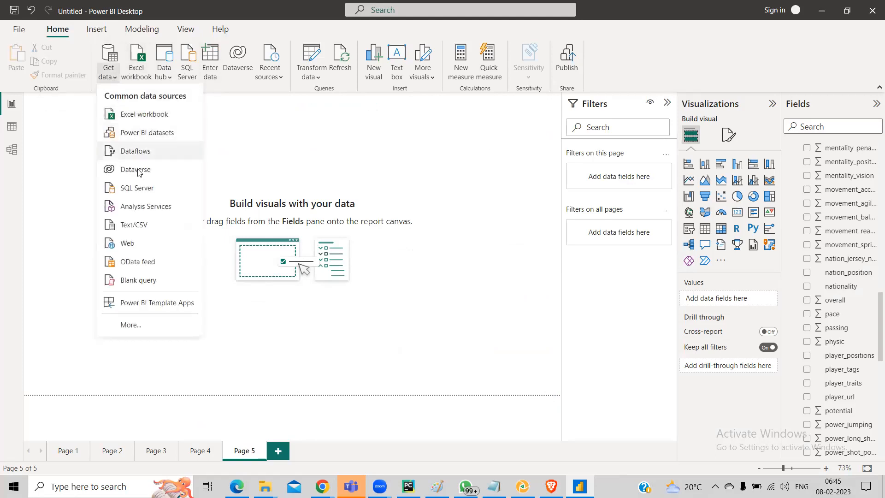
{"action": "left_click", "coordinate": [139, 250]}
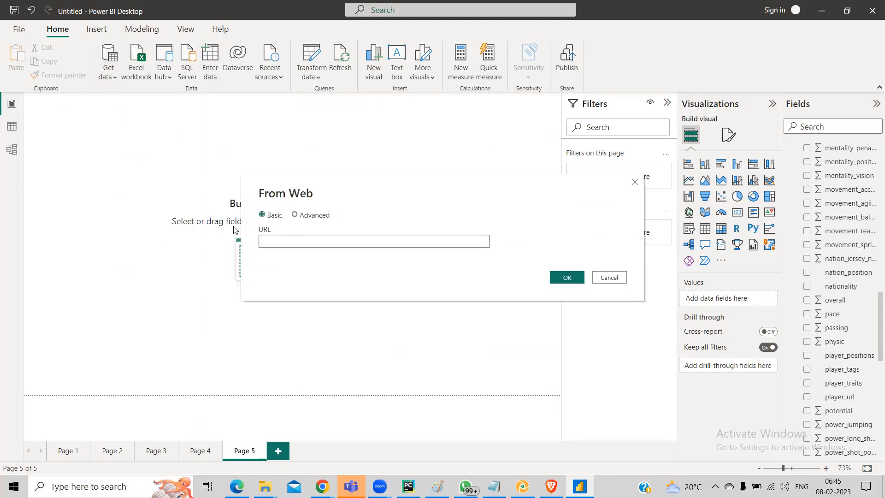
{"action": "key", "text": "ctrl+v"}
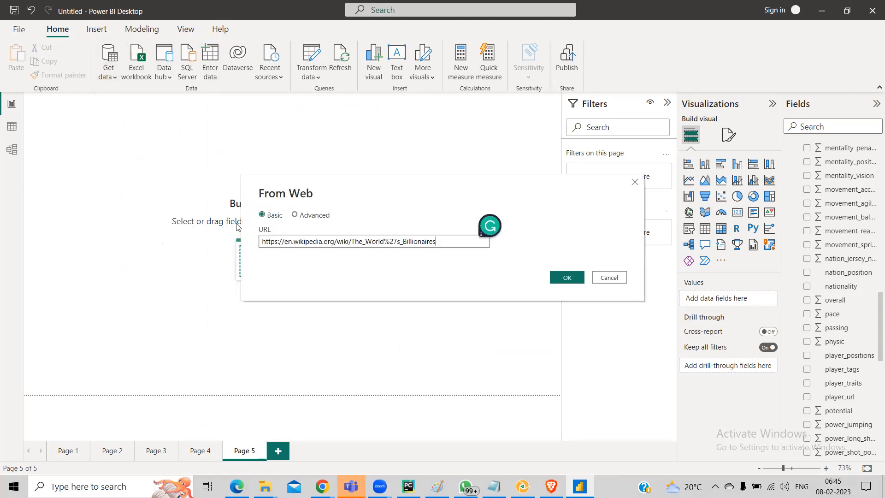
{"action": "left_click", "coordinate": [570, 278]}
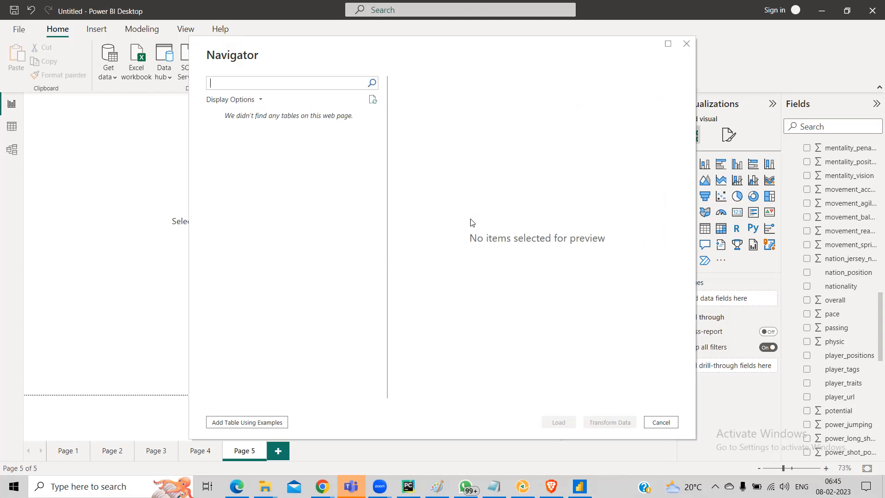
{"action": "left_click", "coordinate": [660, 422]}
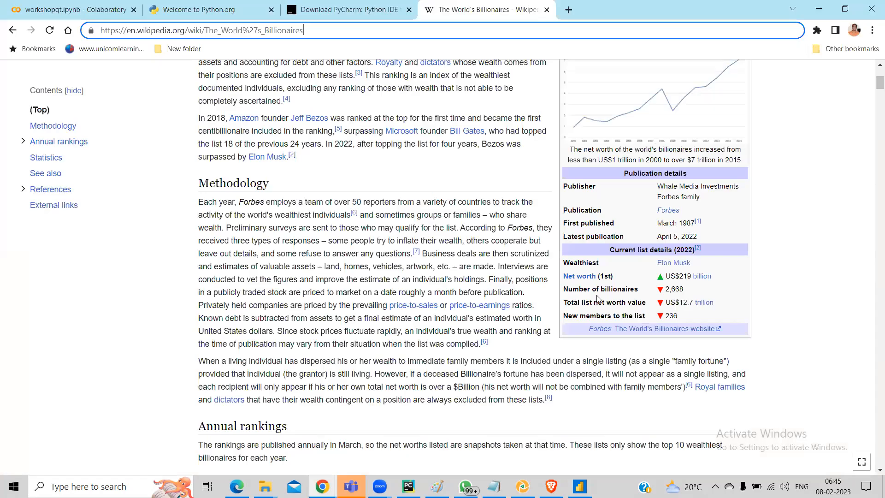
{"action": "key", "text": "alt+Tab"}
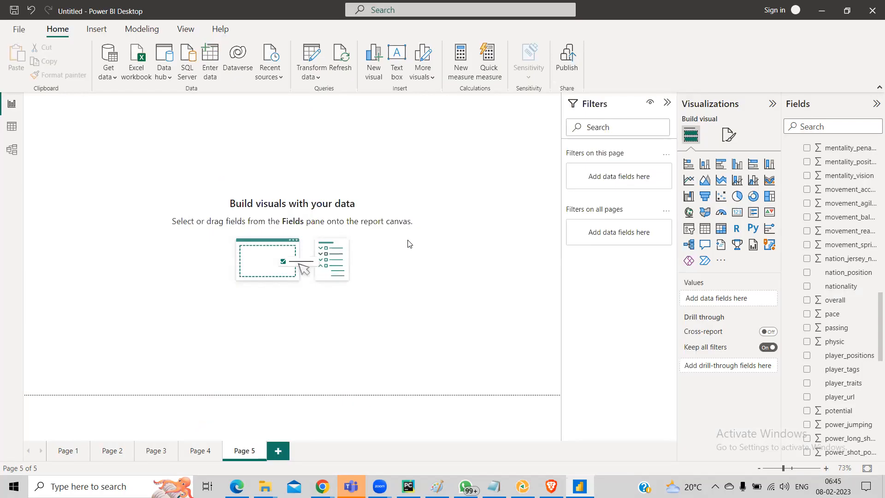
{"action": "left_click", "coordinate": [150, 74]}
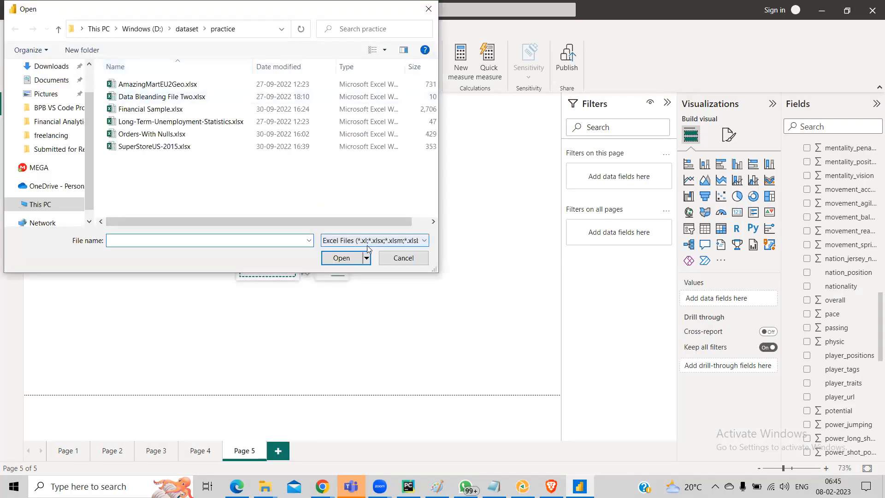
{"action": "left_click", "coordinate": [396, 257]}
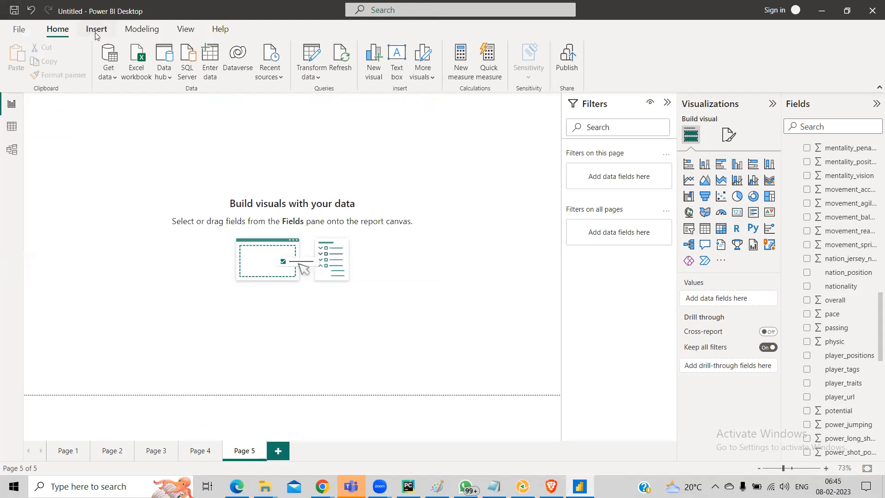
{"action": "left_click", "coordinate": [108, 73]}
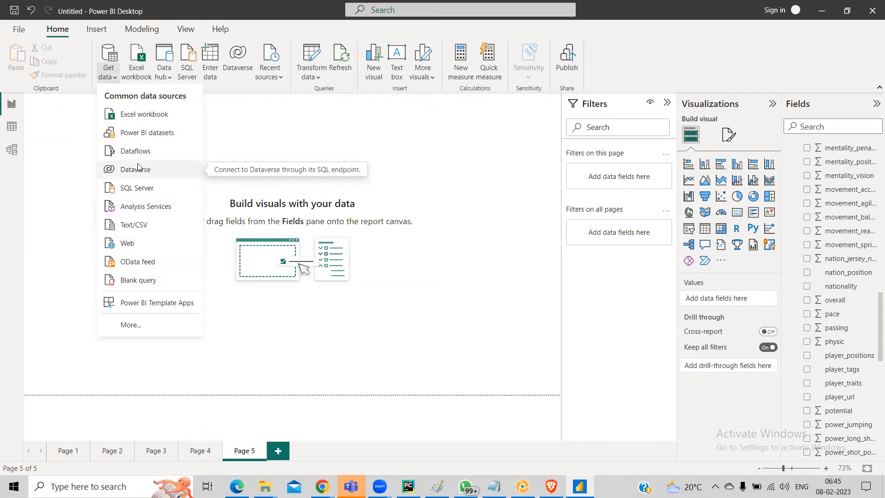
{"action": "left_click", "coordinate": [134, 243]}
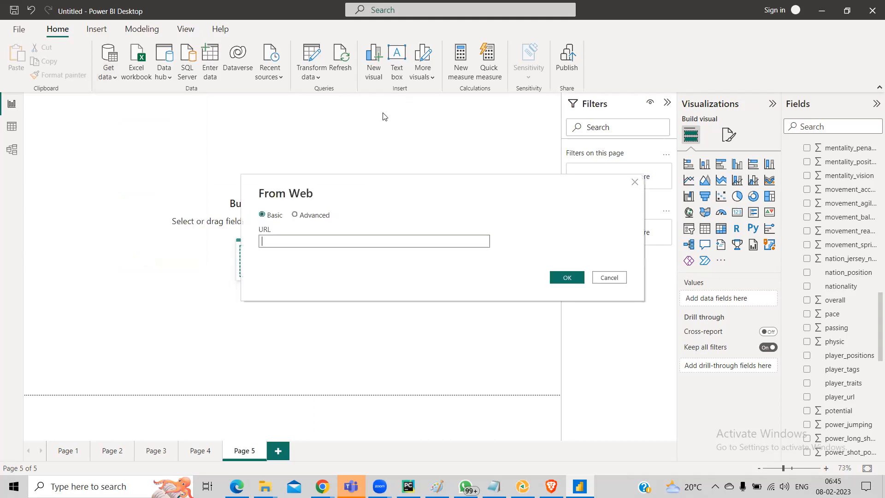
{"action": "key", "text": "ctrl+v"}
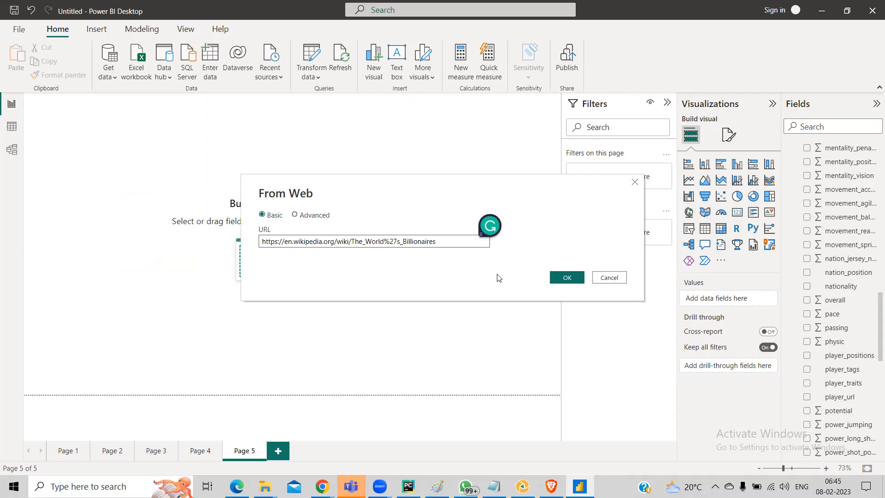
{"action": "left_click", "coordinate": [560, 278]}
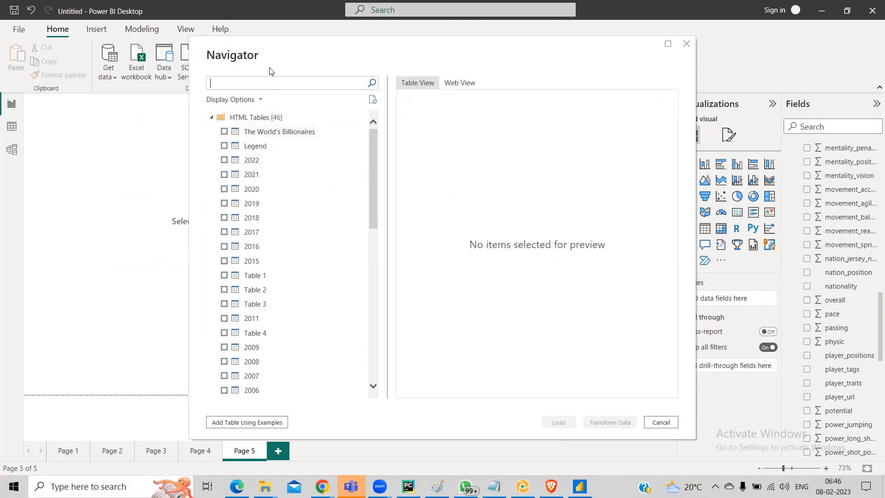
{"action": "left_click", "coordinate": [224, 160]}
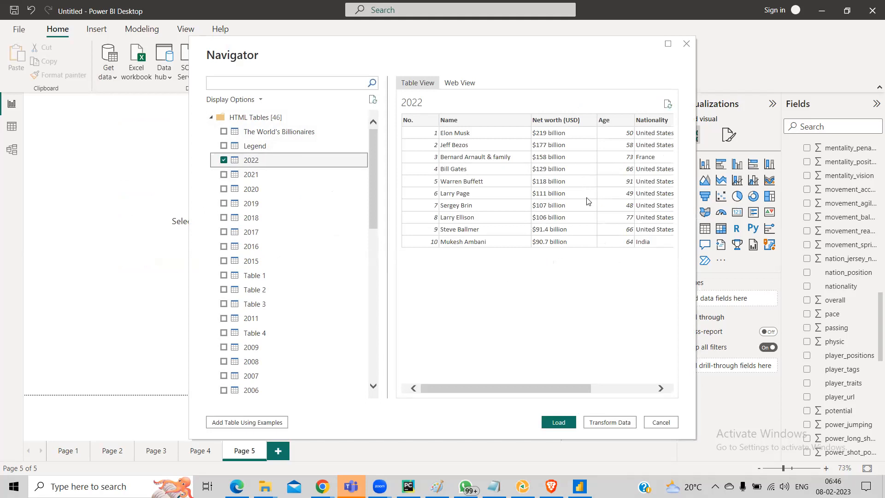
{"action": "left_click", "coordinate": [558, 422]}
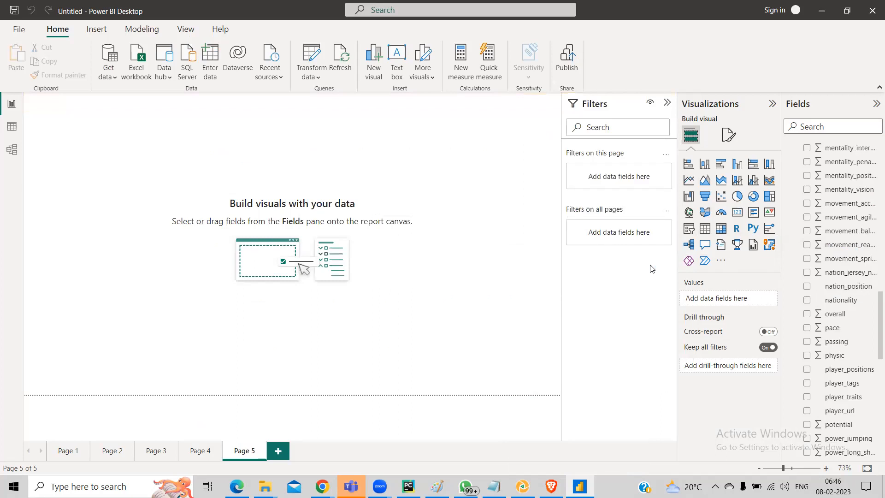
Step: Collapse the footballData table and expand the 2022 table to list its fields
{"action": "scroll", "coordinate": [871, 288], "scroll_direction": "up", "scroll_amount": 15}
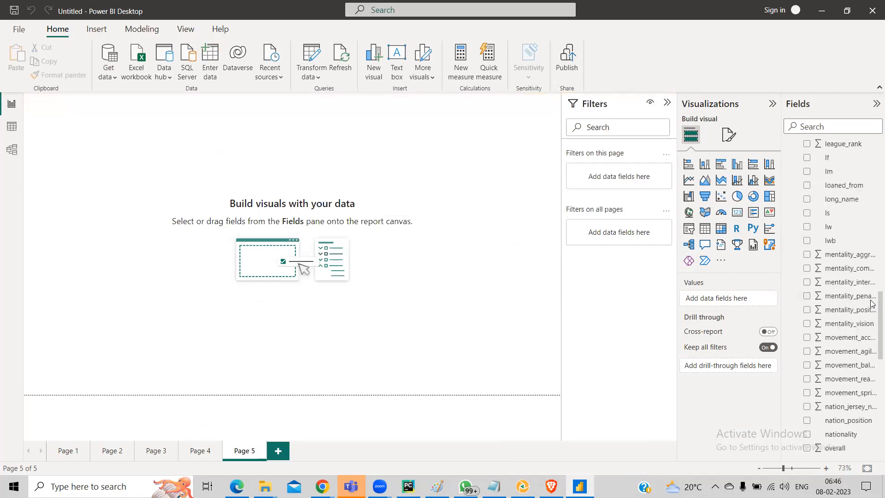
{"action": "scroll", "coordinate": [871, 171], "scroll_direction": "up", "scroll_amount": 3}
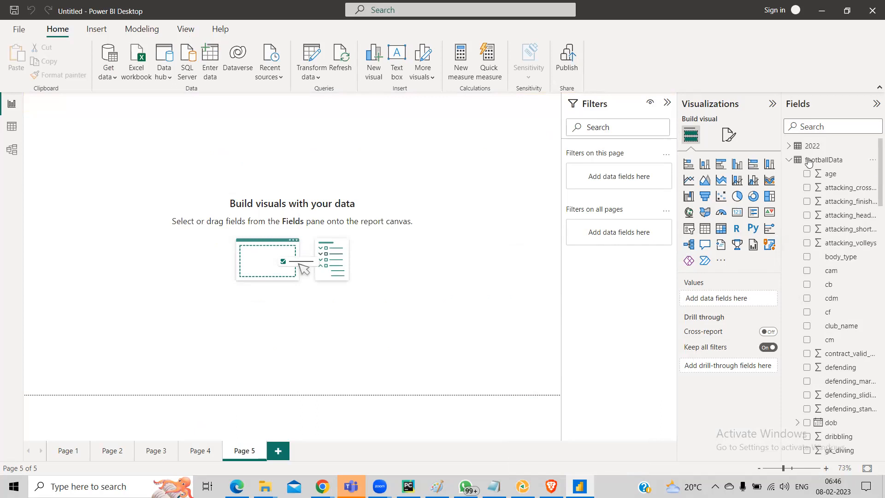
{"action": "left_click", "coordinate": [790, 160]}
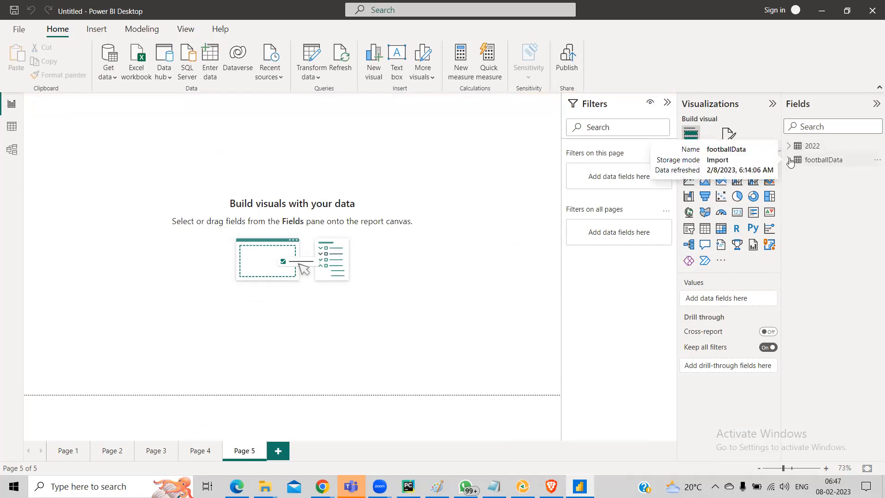
{"action": "left_click", "coordinate": [789, 146]}
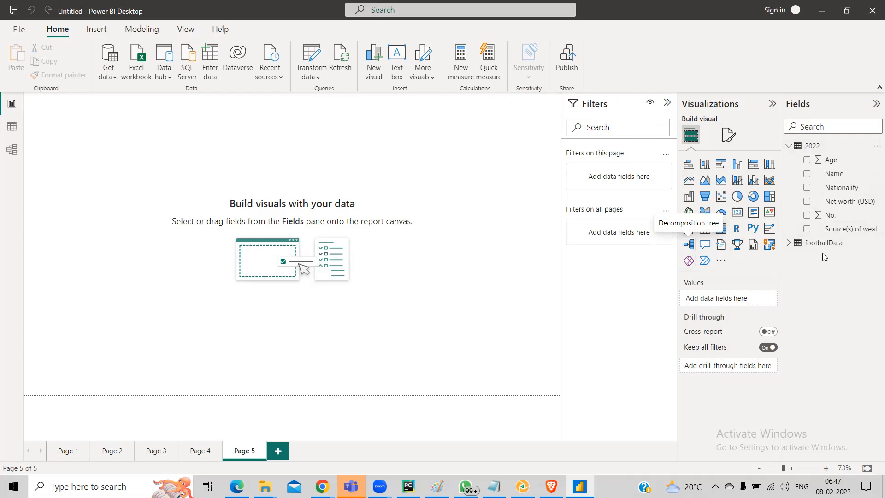
Step: Set the data category of the 2022 table's Nationality column to Country
{"action": "left_click", "coordinate": [837, 192]}
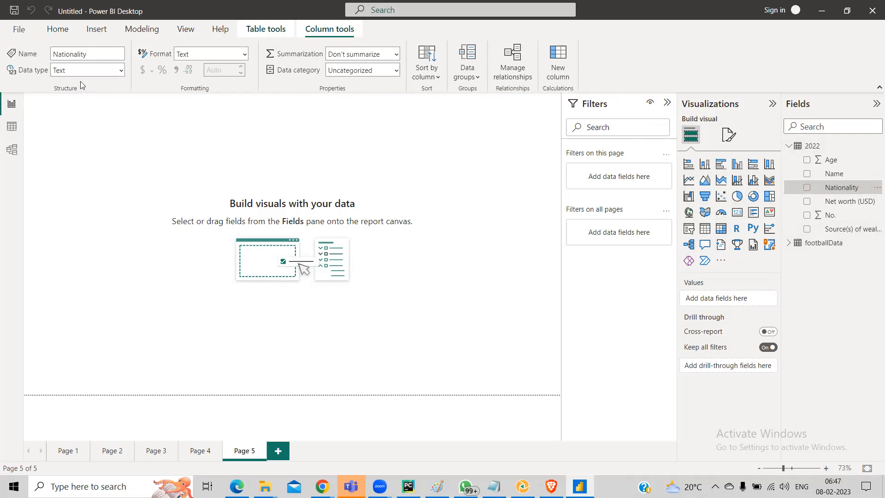
{"action": "left_click", "coordinate": [396, 71]}
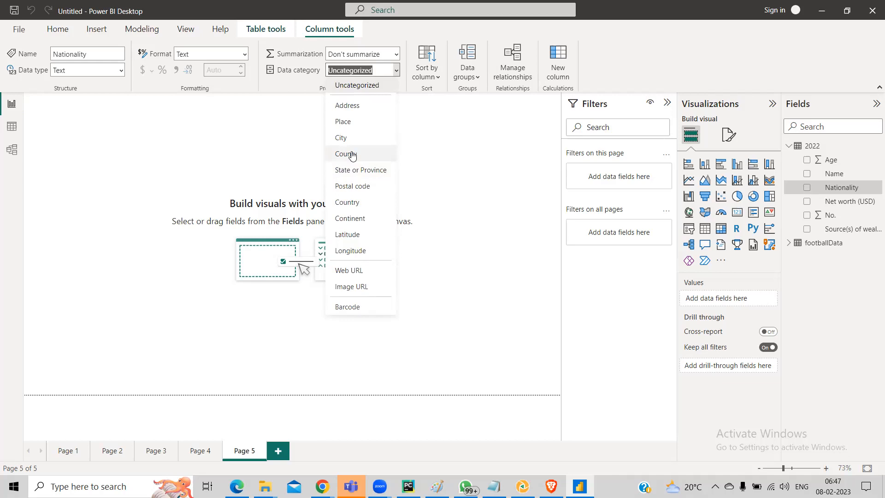
{"action": "left_click", "coordinate": [358, 202]}
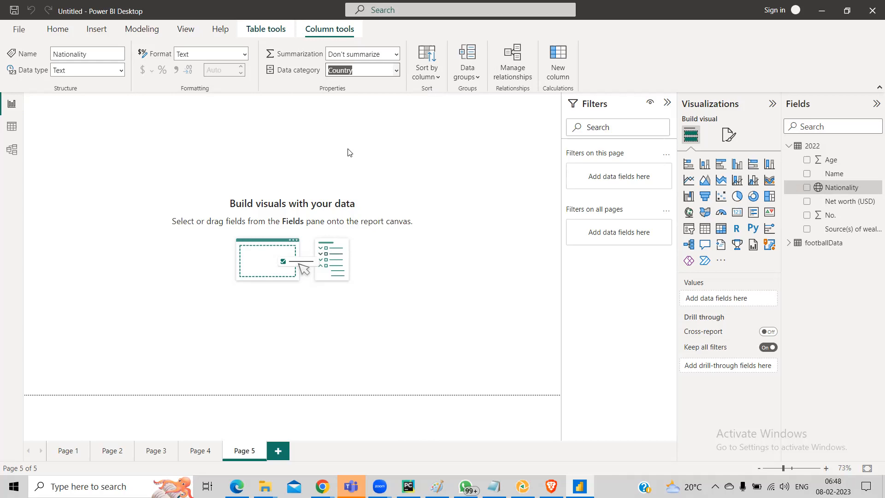
{"action": "left_click", "coordinate": [503, 203]}
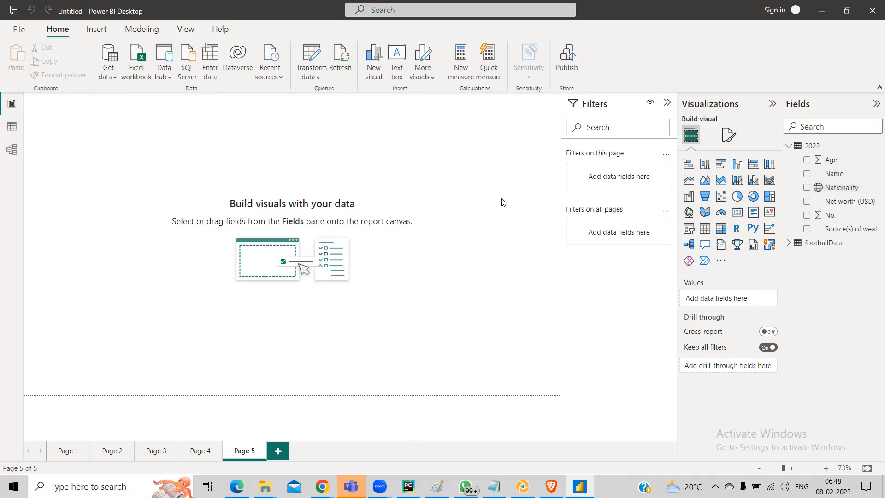
Step: Add a filled map to Page 5, enlarge it over most of the canvas, and use Nationality as its location
{"action": "left_click", "coordinate": [704, 215]}
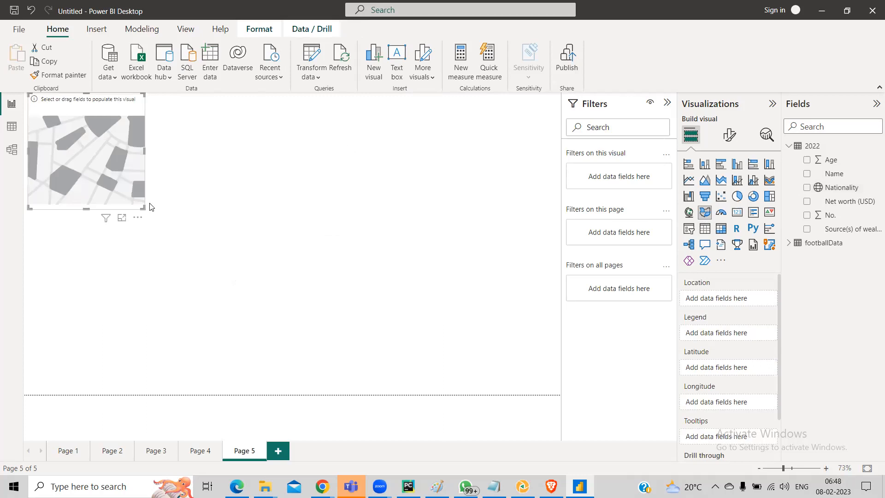
{"action": "left_click_drag", "start_coordinate": [142, 208], "coordinate": [325, 312]}
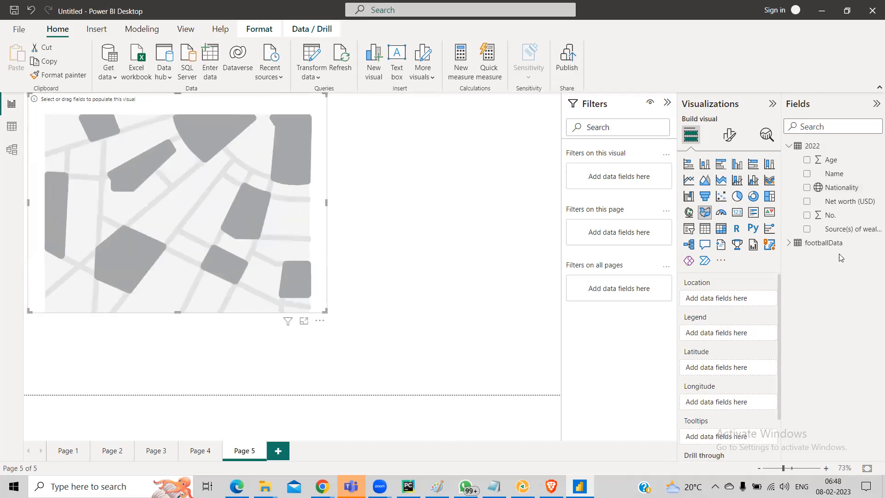
{"action": "left_click", "coordinate": [807, 188]}
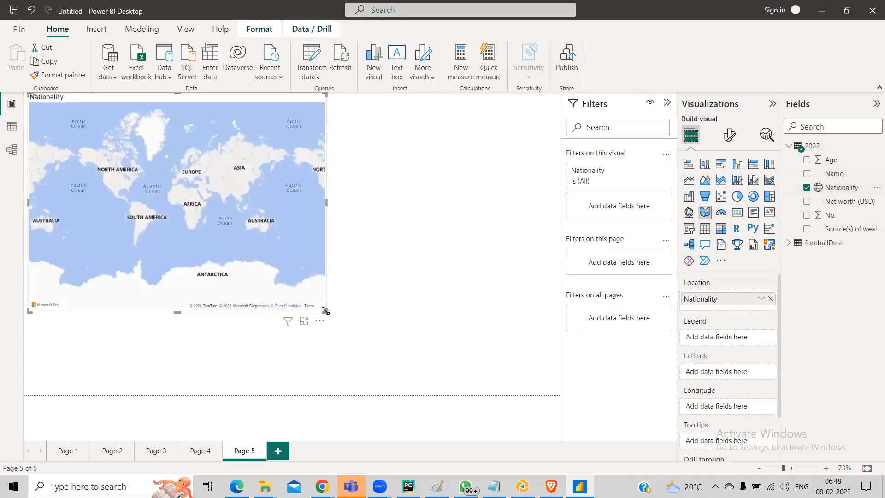
{"action": "mouse_move", "coordinate": [325, 311]}
{"action": "left_mouse_down"}
{"action": "mouse_move", "coordinate": [424, 358]}
{"action": "mouse_move", "coordinate": [484, 373]}
{"action": "left_mouse_up"}
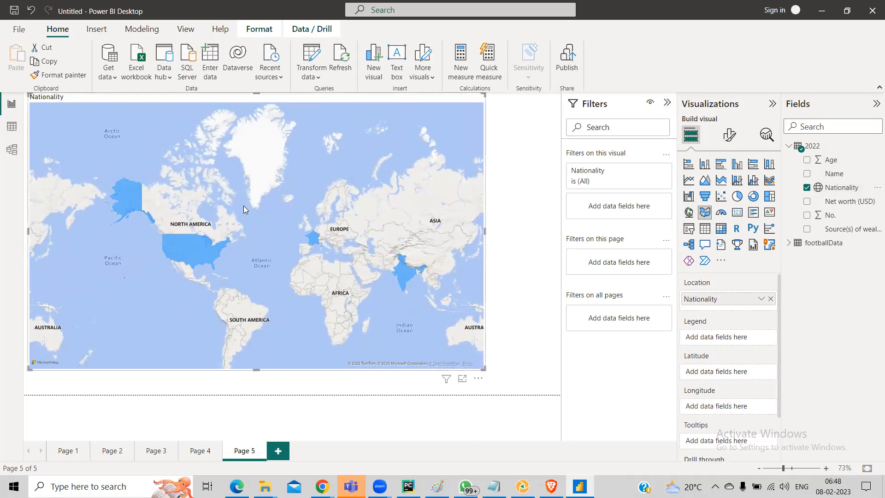
Step: Check the highlighted countries and stretch the filled map across the full width of the report page
{"action": "mouse_move", "coordinate": [399, 271]}
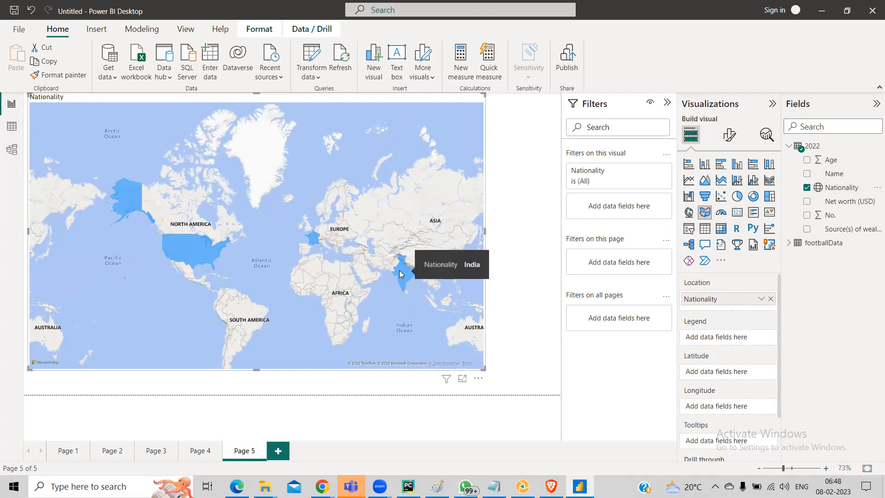
{"action": "mouse_move", "coordinate": [172, 238]}
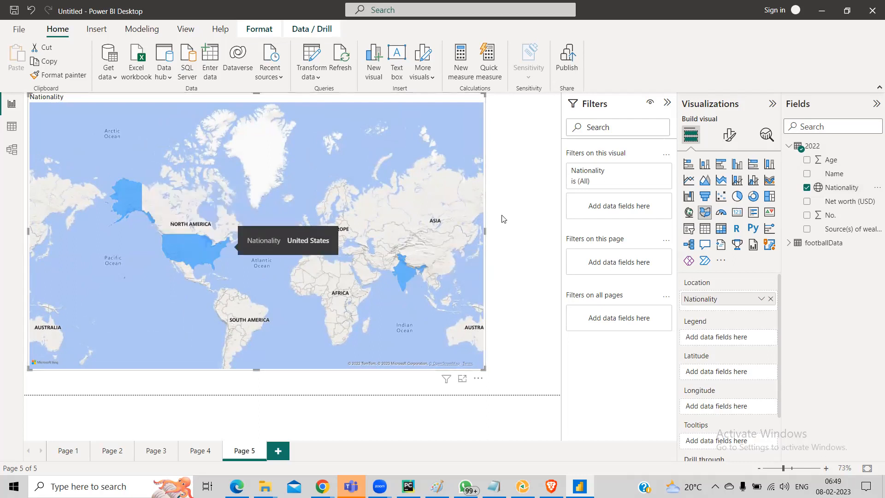
{"action": "left_click", "coordinate": [521, 239]}
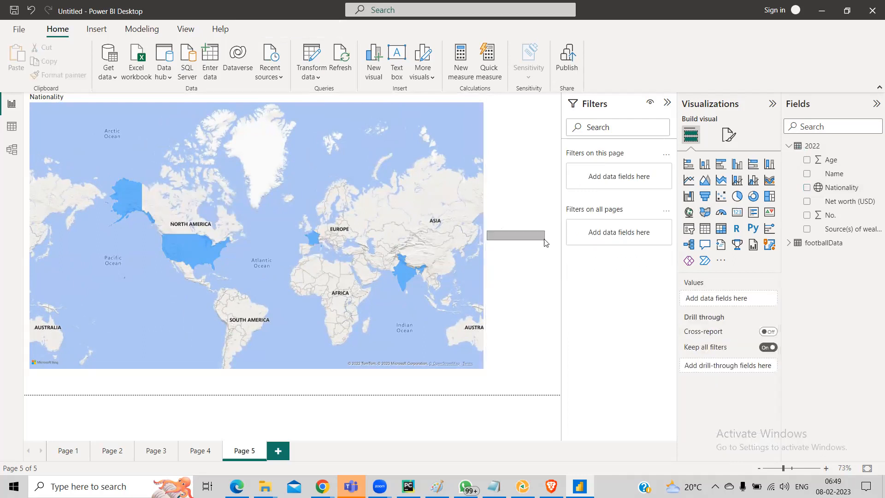
{"action": "left_click", "coordinate": [470, 239]}
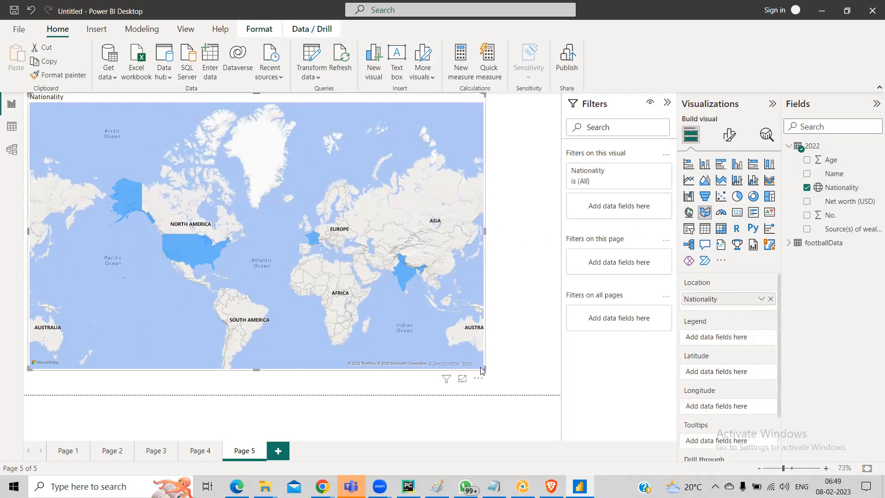
{"action": "left_click_drag", "start_coordinate": [483, 370], "coordinate": [556, 388]}
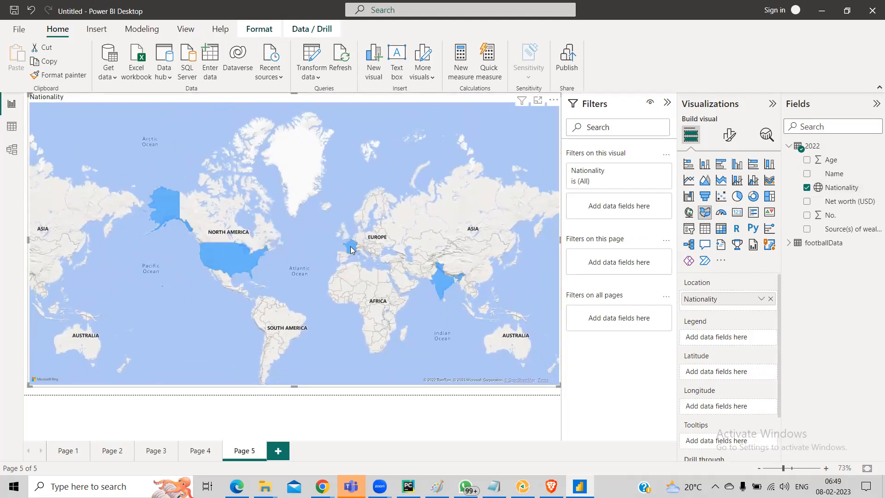
{"action": "mouse_move", "coordinate": [350, 248]}
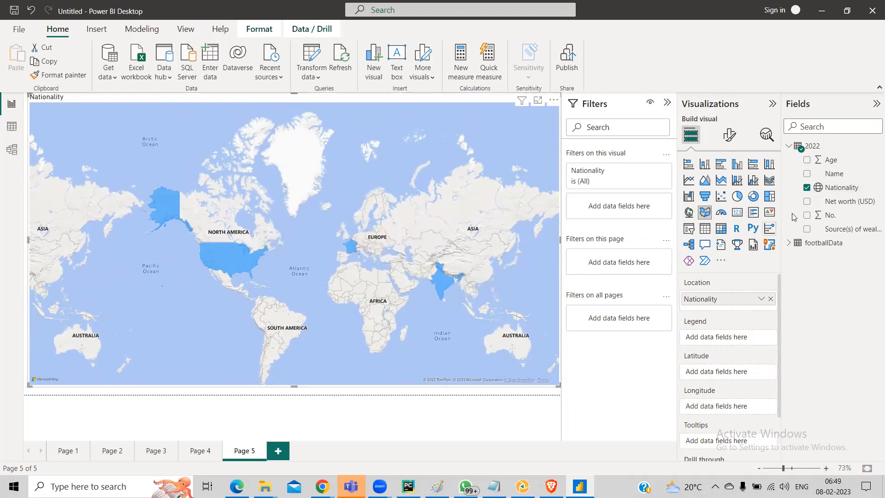
Step: Examine the 2022 table's rows in Data view and return to Report view
{"action": "left_click", "coordinate": [13, 128]}
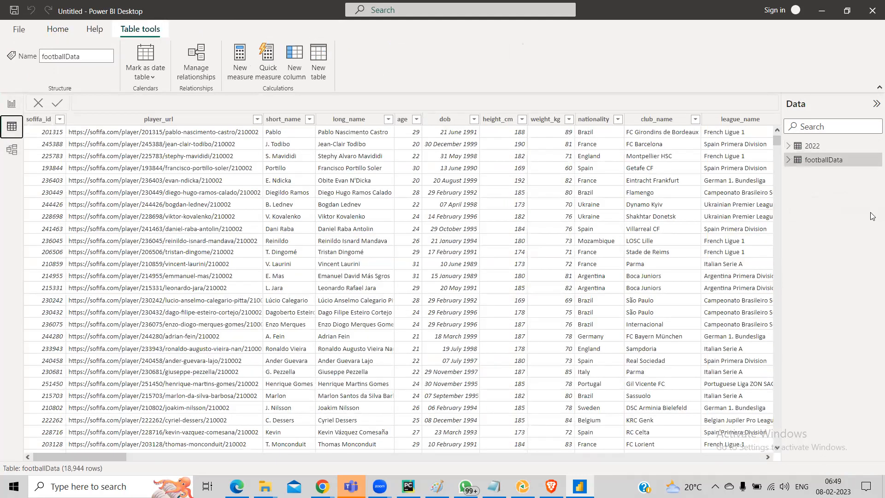
{"action": "left_click", "coordinate": [812, 148]}
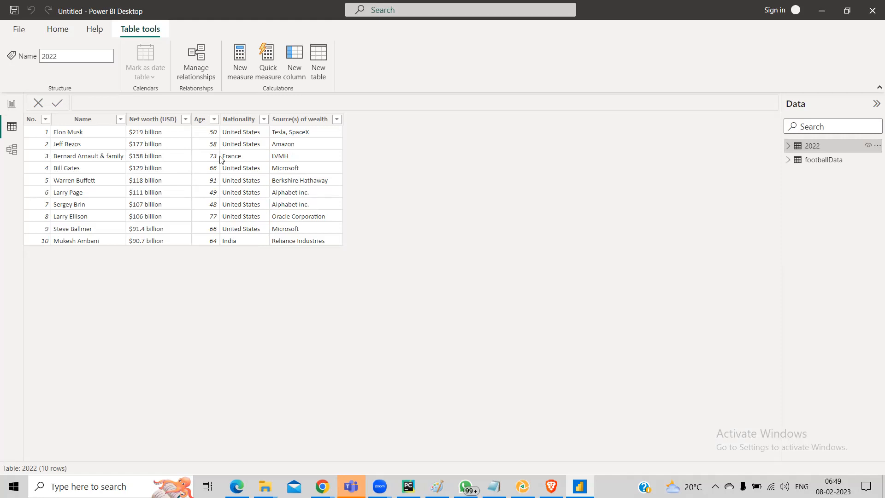
{"action": "left_click", "coordinate": [12, 104]}
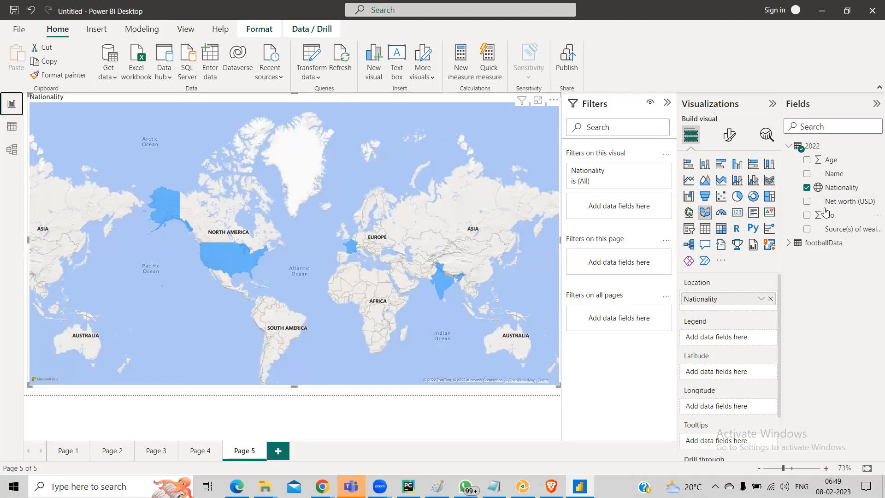
Step: Add Net worth (USD) from the 2022 table as the filled map's legend
{"action": "left_click", "coordinate": [799, 201]}
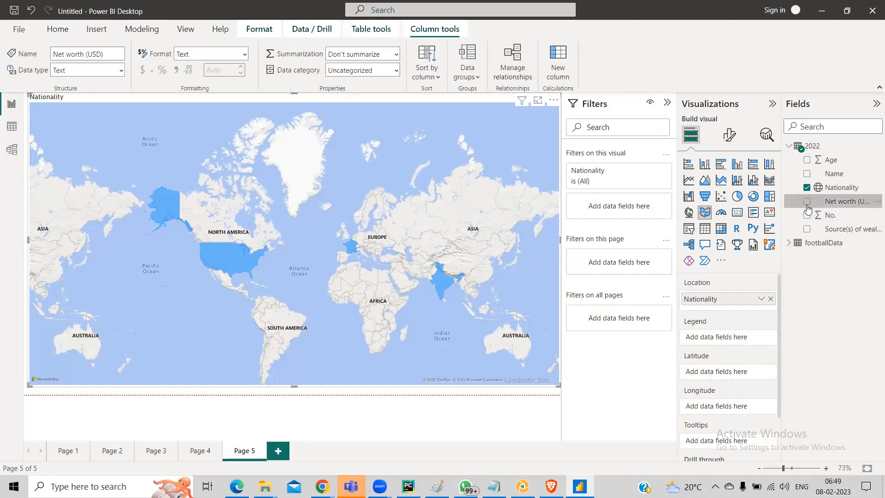
{"action": "left_click", "coordinate": [807, 205]}
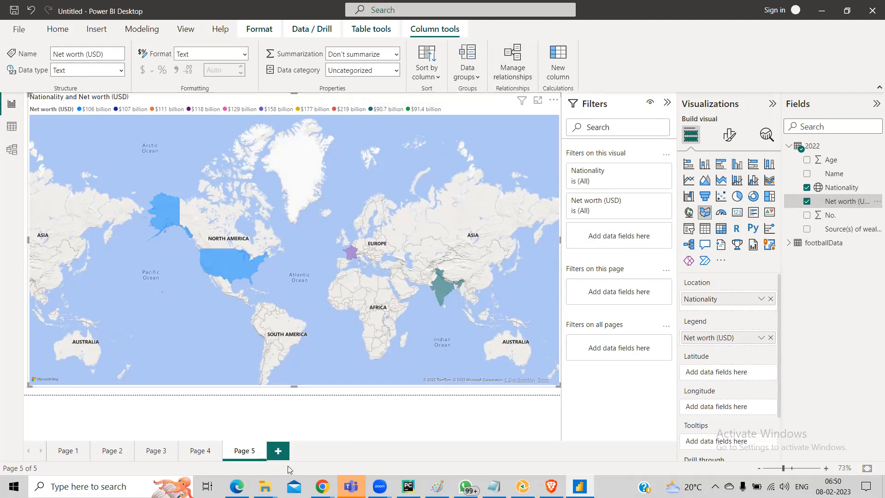
{"action": "left_click_drag", "start_coordinate": [294, 386], "coordinate": [295, 394]}
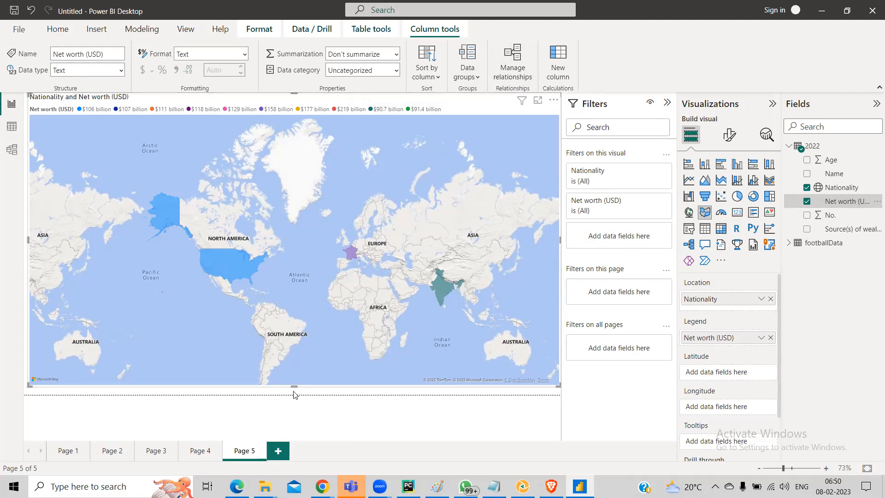